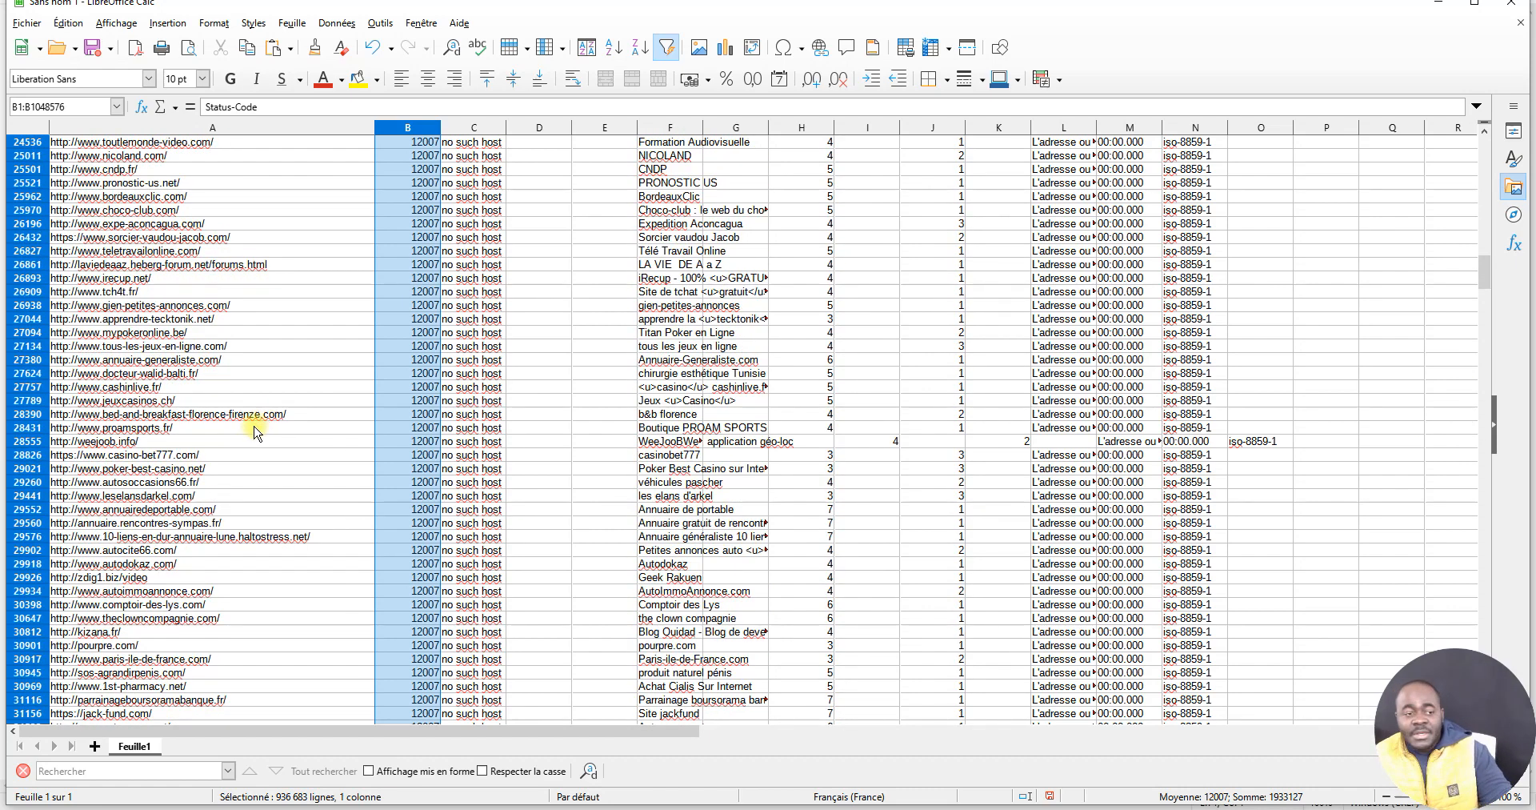
{"action": "scroll", "coordinate": [229, 422], "scroll_direction": "down", "scroll_amount": 1}
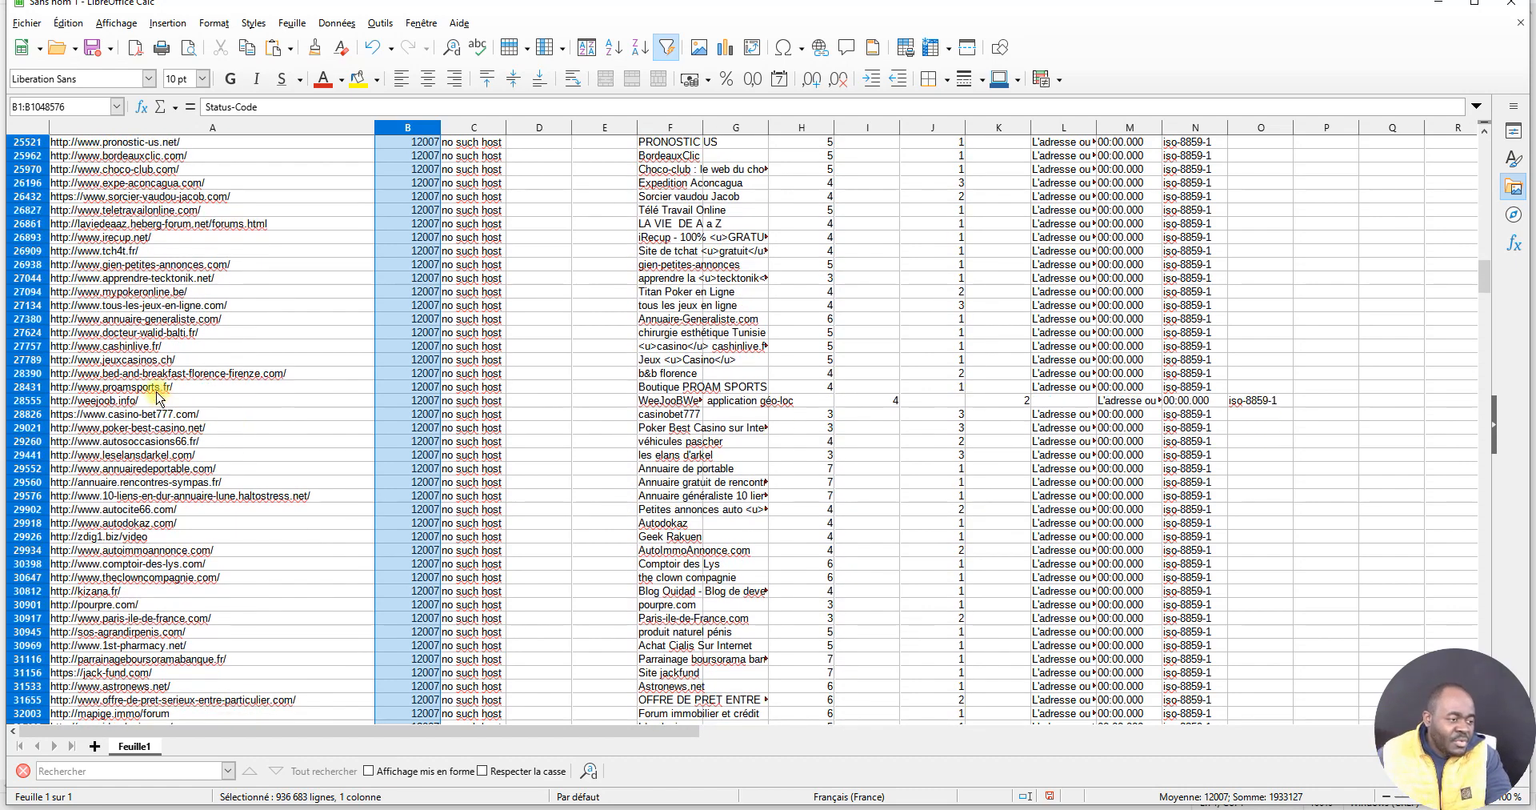
{"action": "scroll", "coordinate": [175, 640], "scroll_direction": "down", "scroll_amount": 3}
{"action": "double_click", "coordinate": [92, 647]}
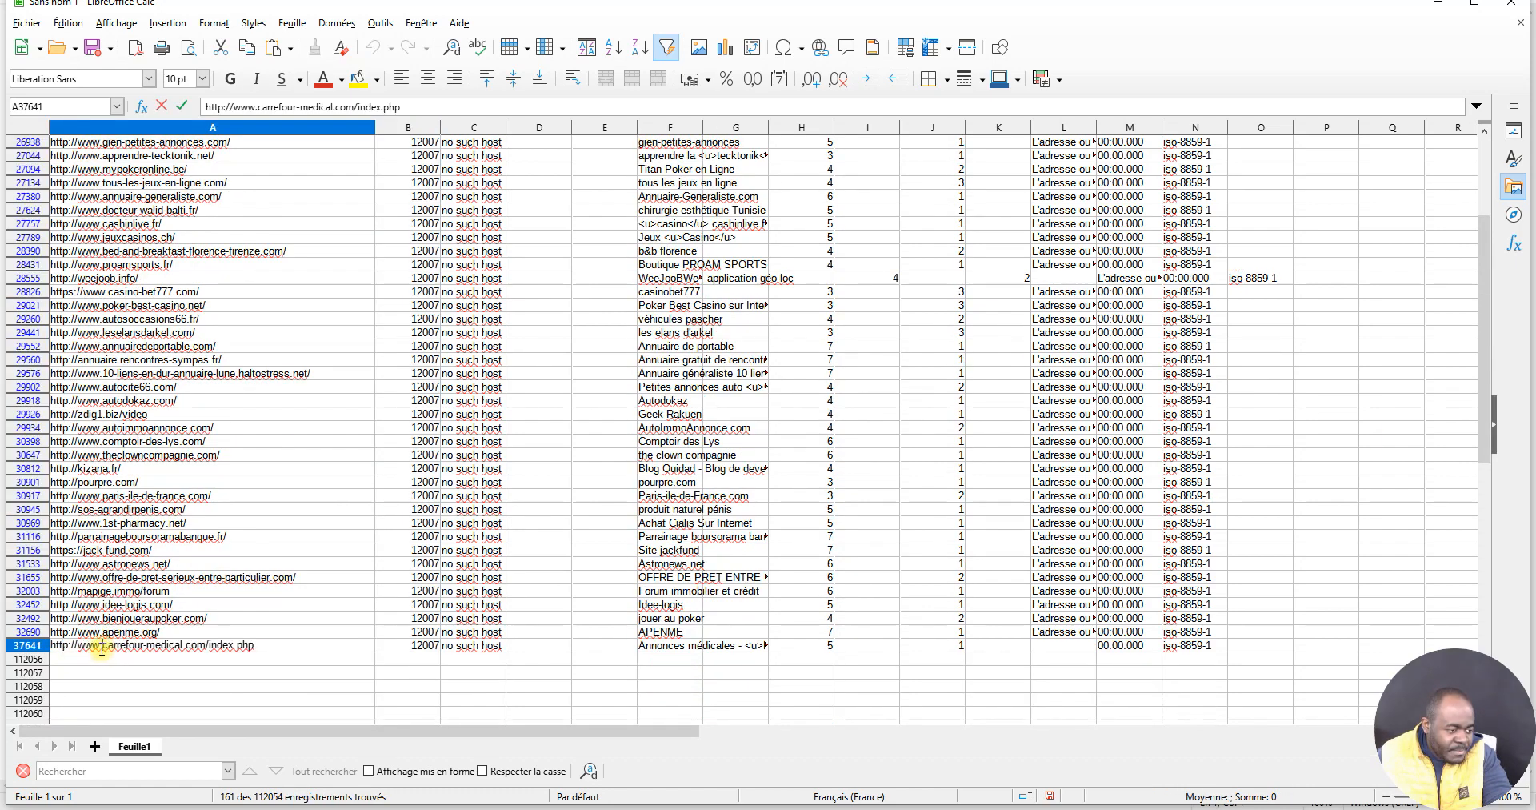
{"action": "right_click", "coordinate": [52, 649]}
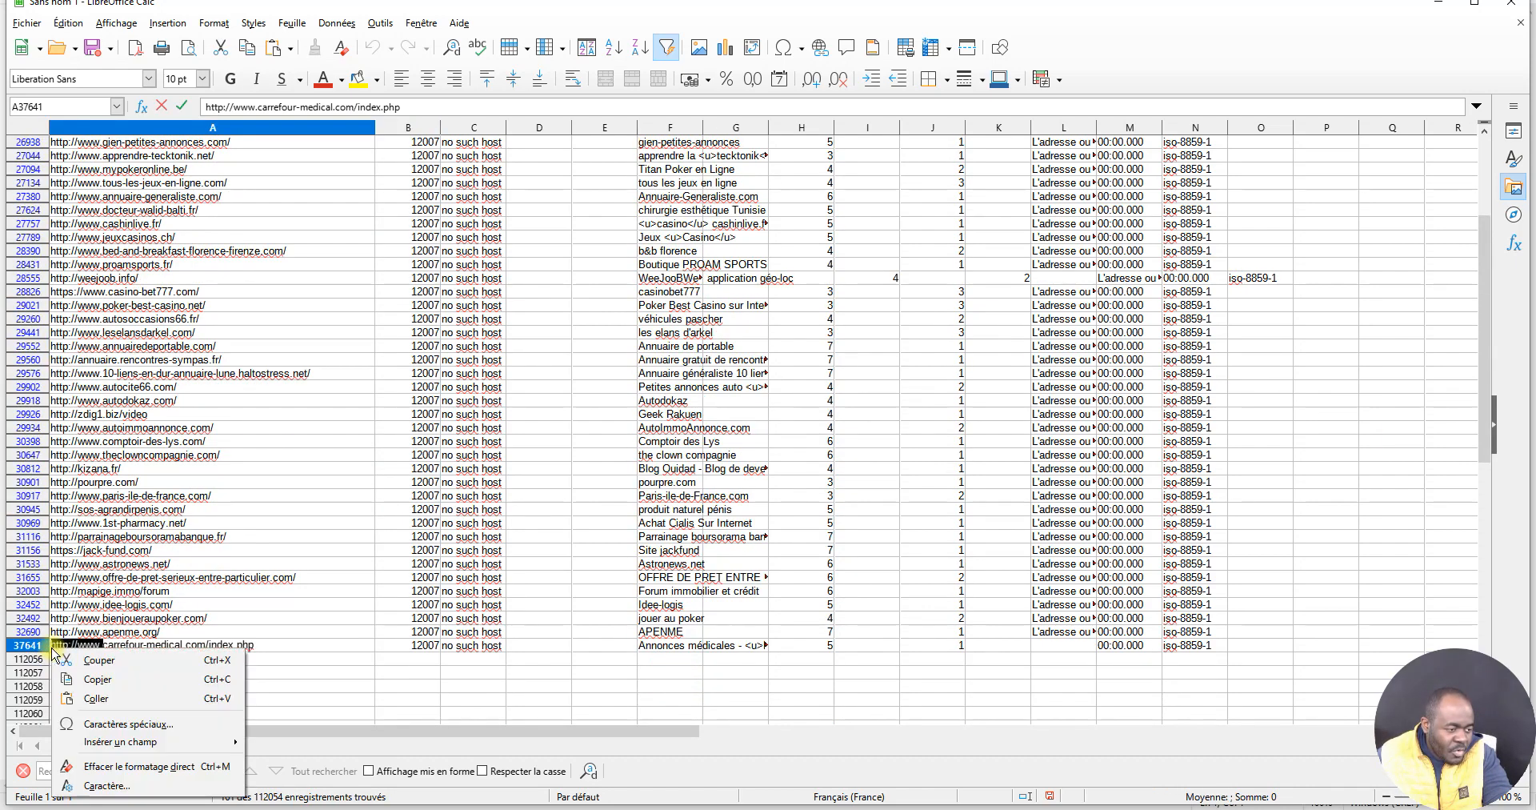
{"action": "left_click", "coordinate": [98, 679]}
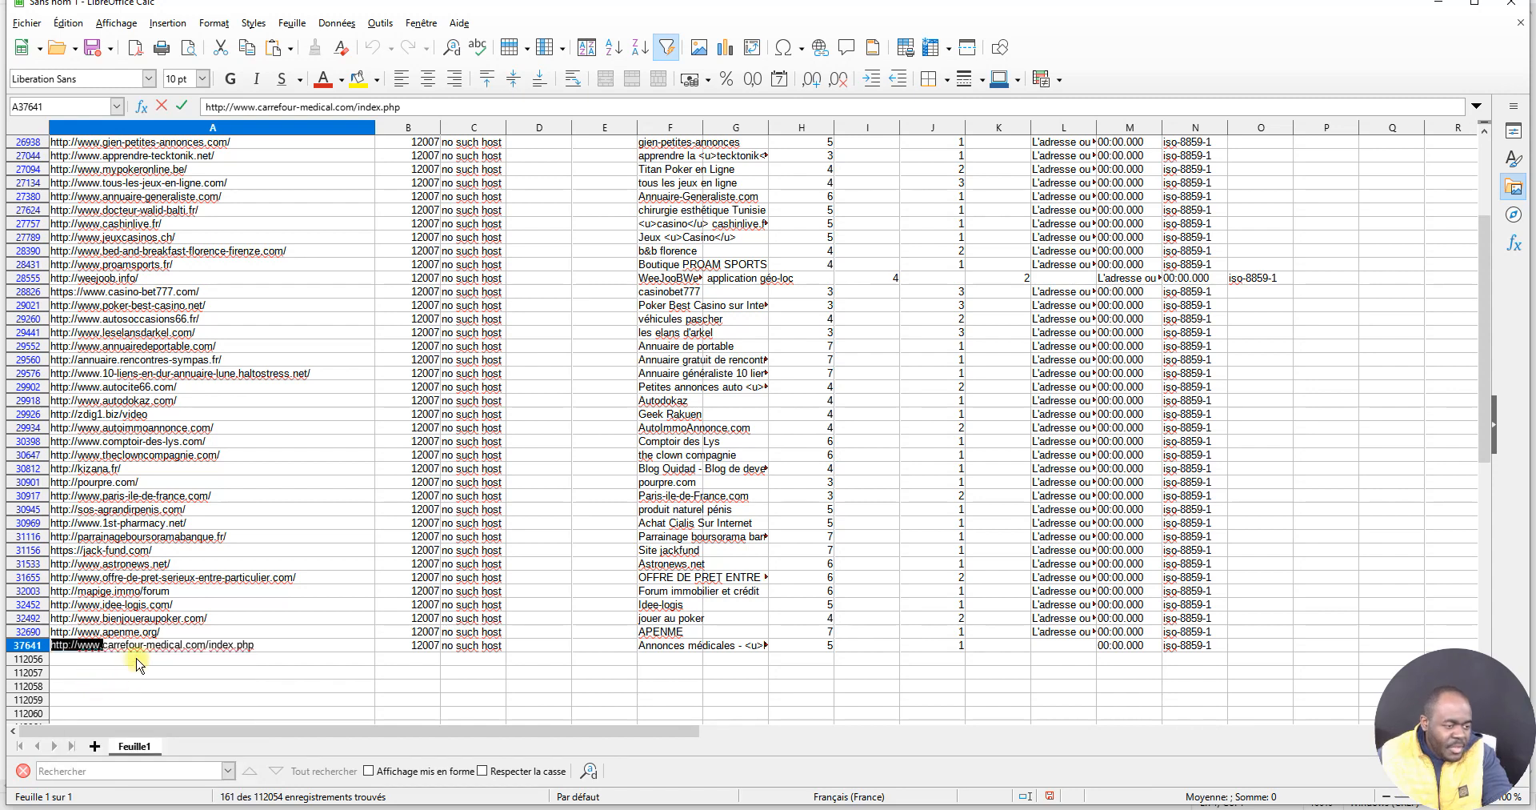
{"action": "left_click", "coordinate": [117, 774]}
{"action": "key", "text": "ctrl+v"}
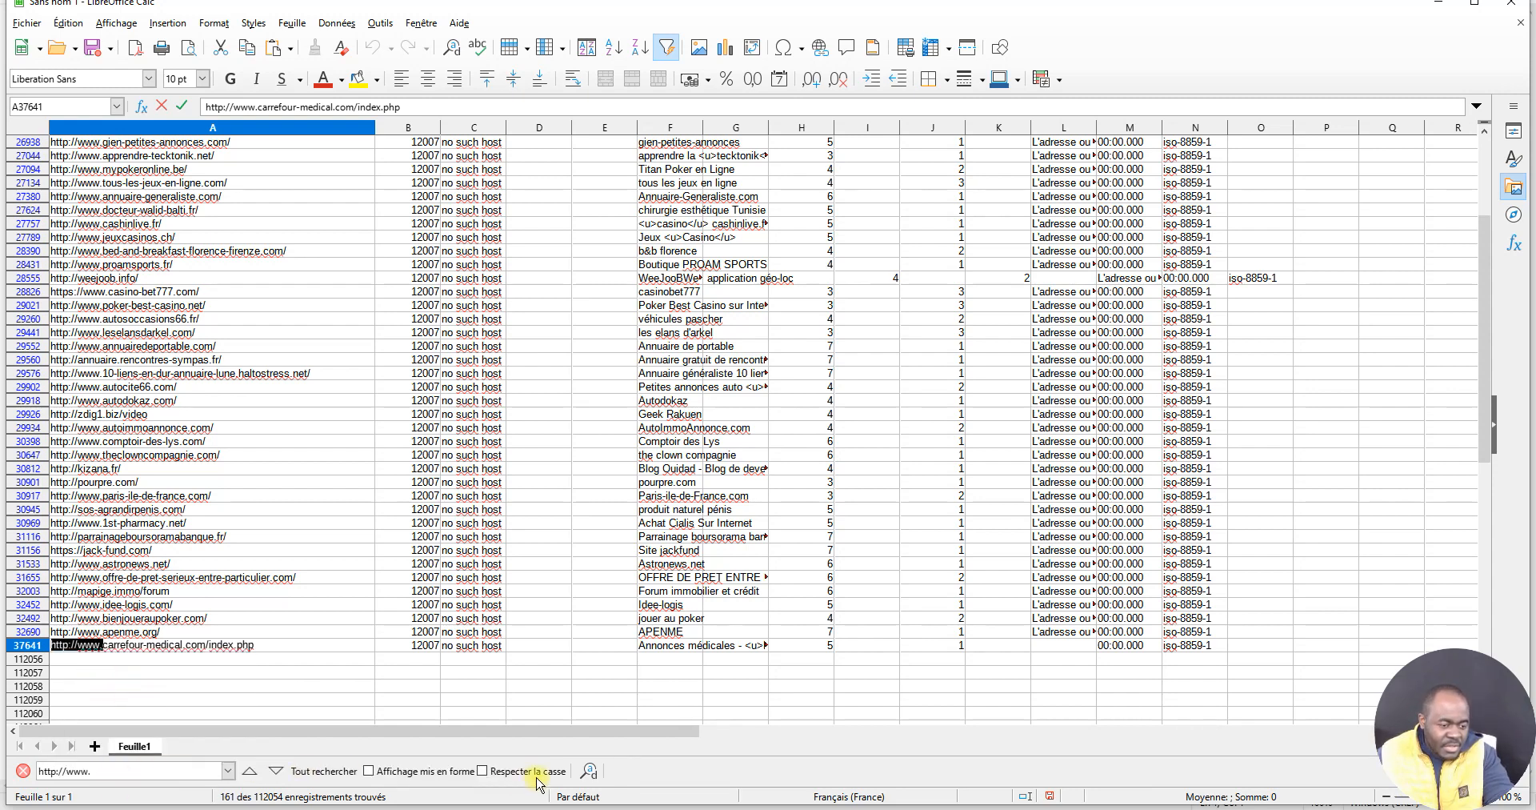
{"action": "left_click", "coordinate": [588, 770]}
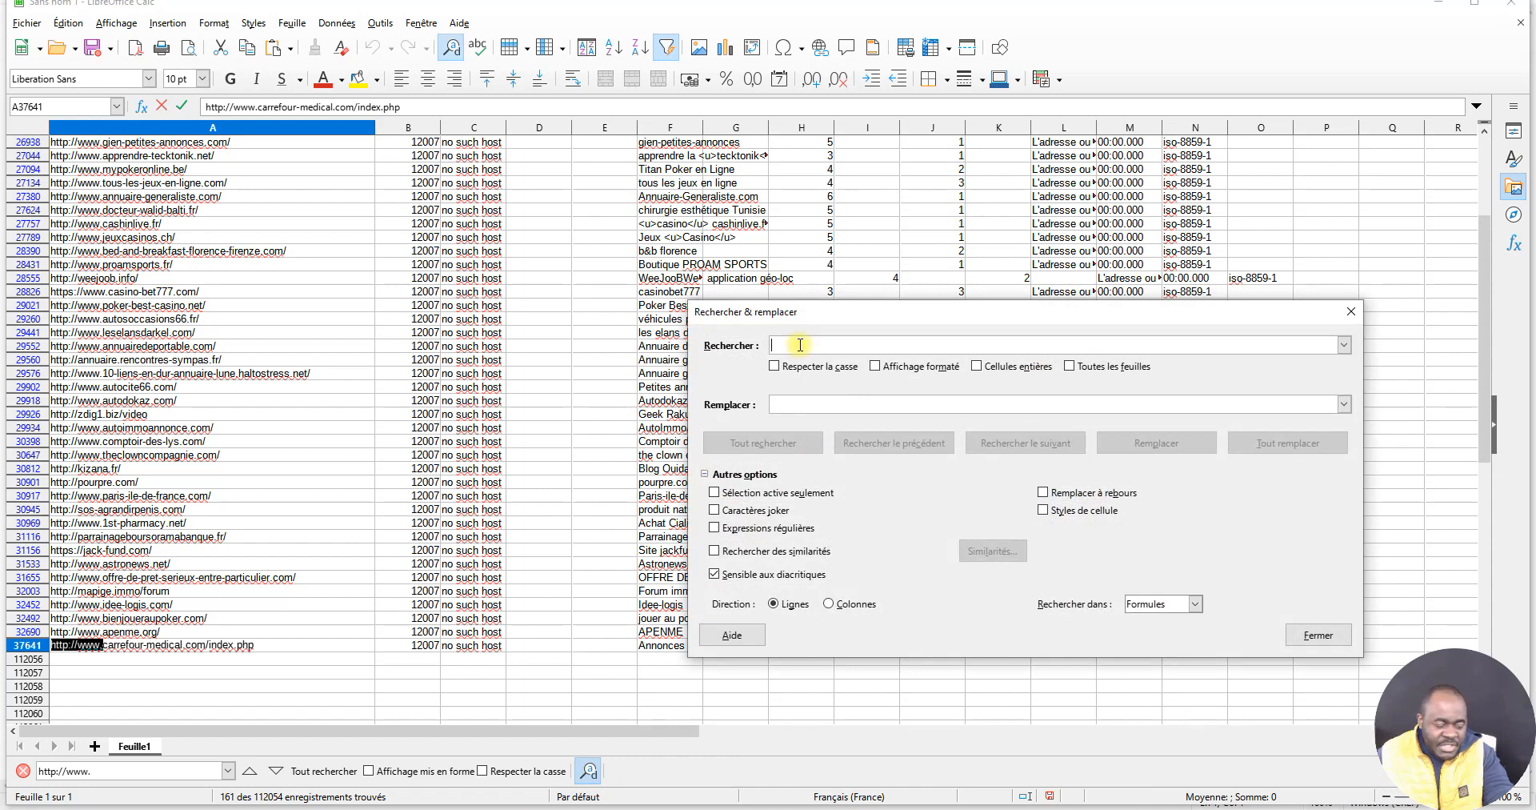
{"action": "key", "text": "ctrl+v"}
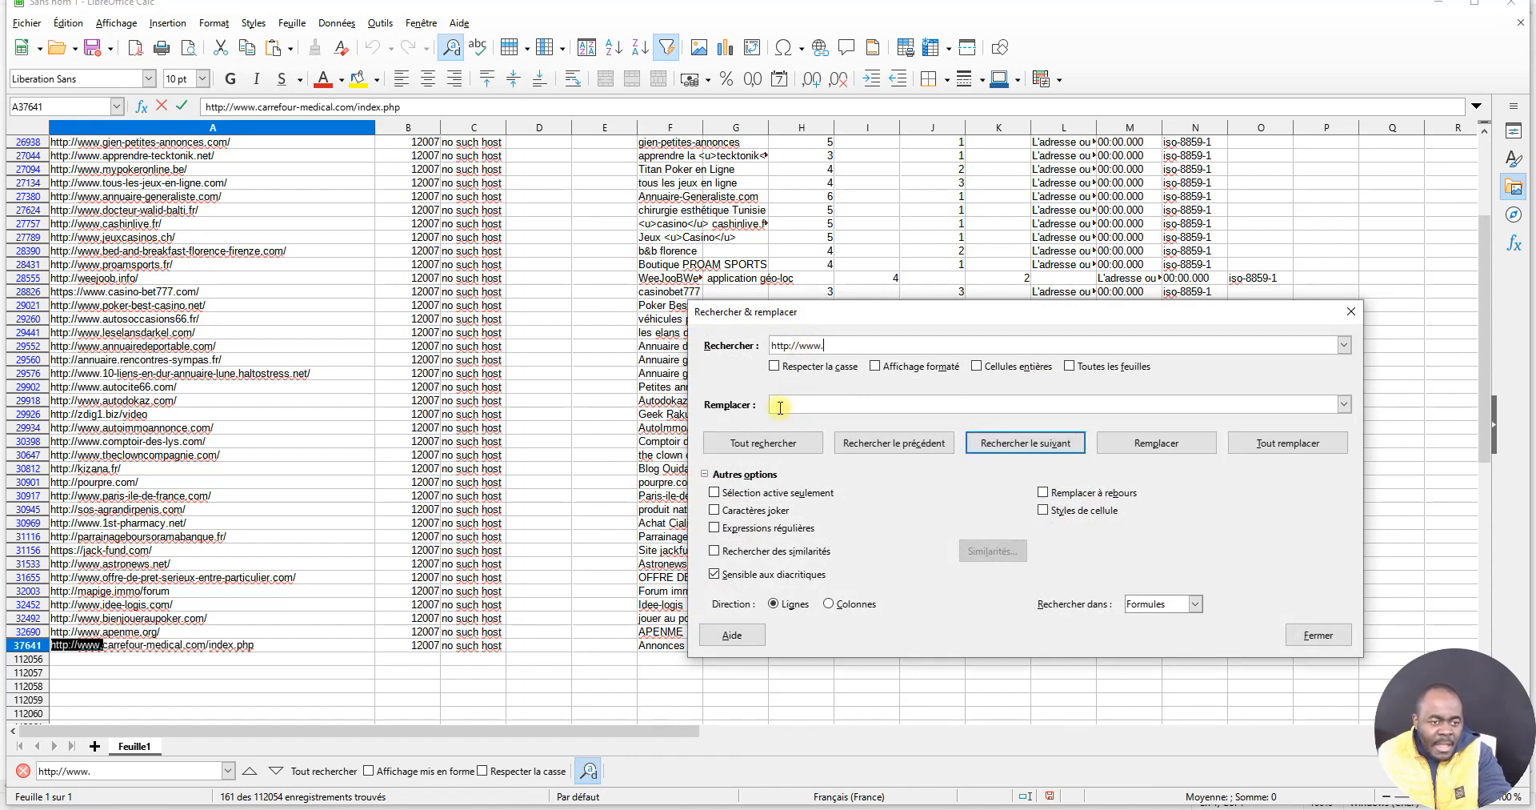
{"action": "left_click", "coordinate": [1277, 445]}
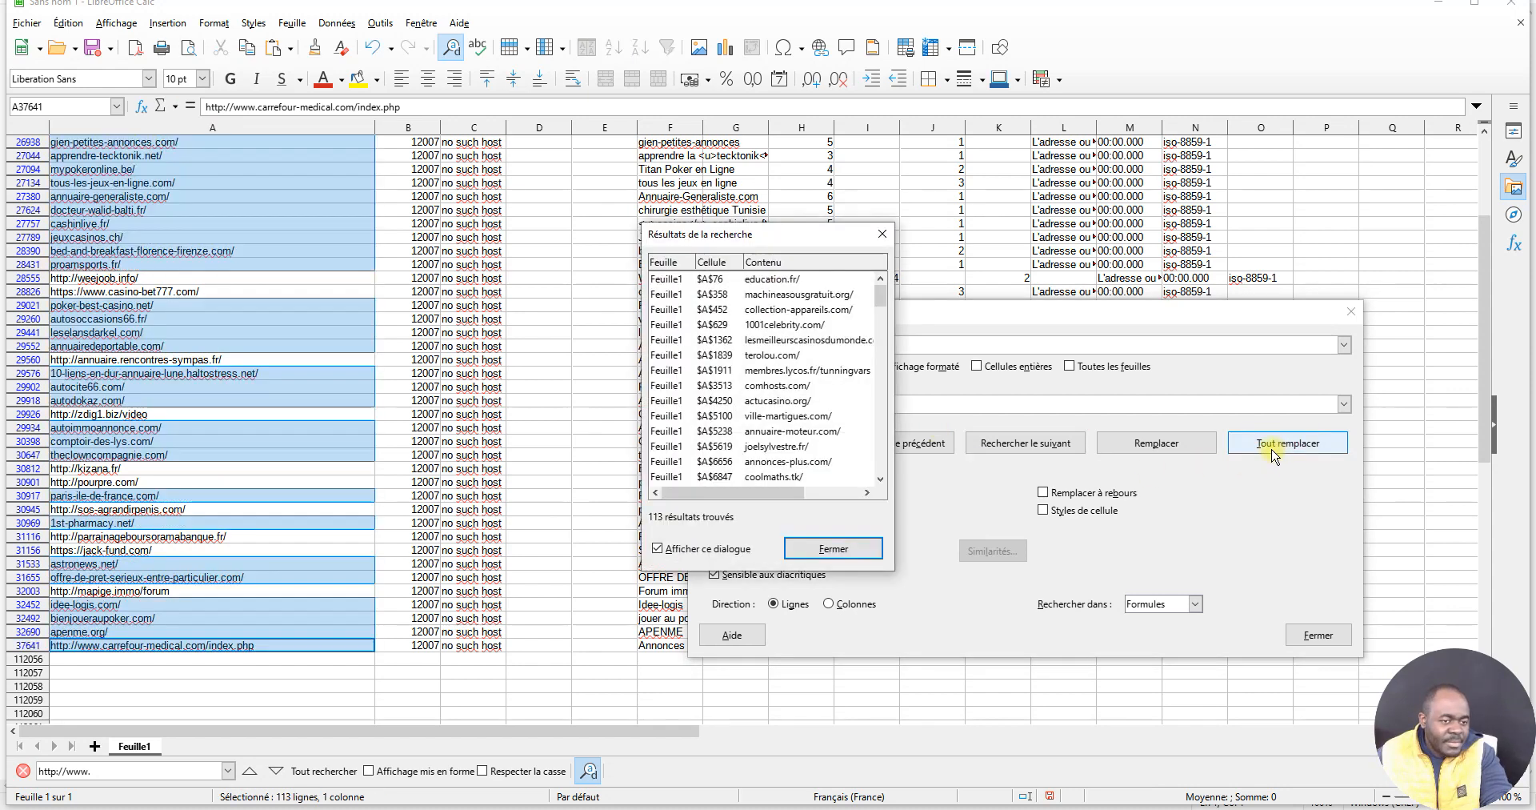
{"action": "left_click", "coordinate": [816, 551]}
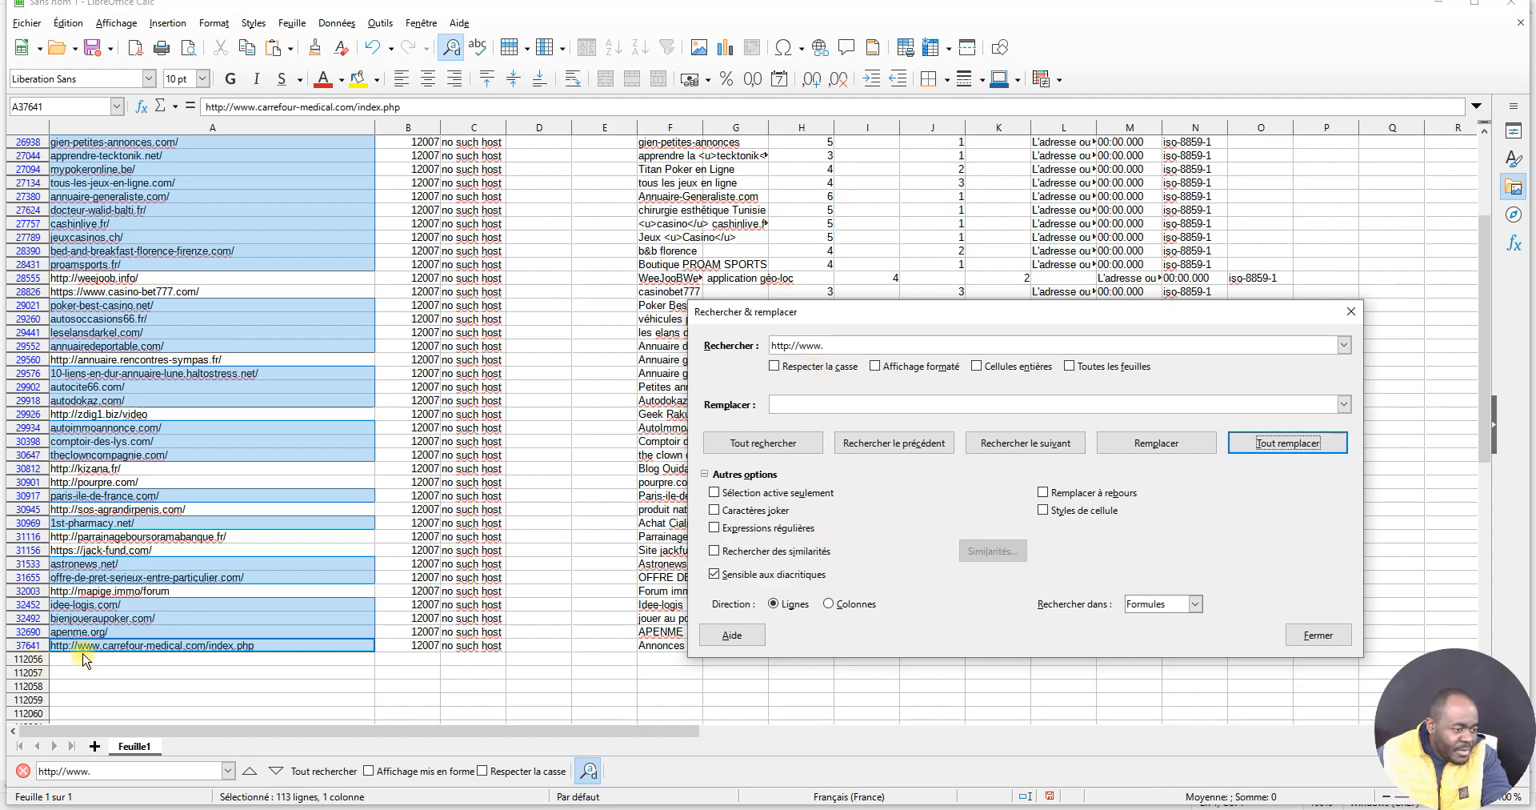
{"action": "left_click", "coordinate": [788, 346]}
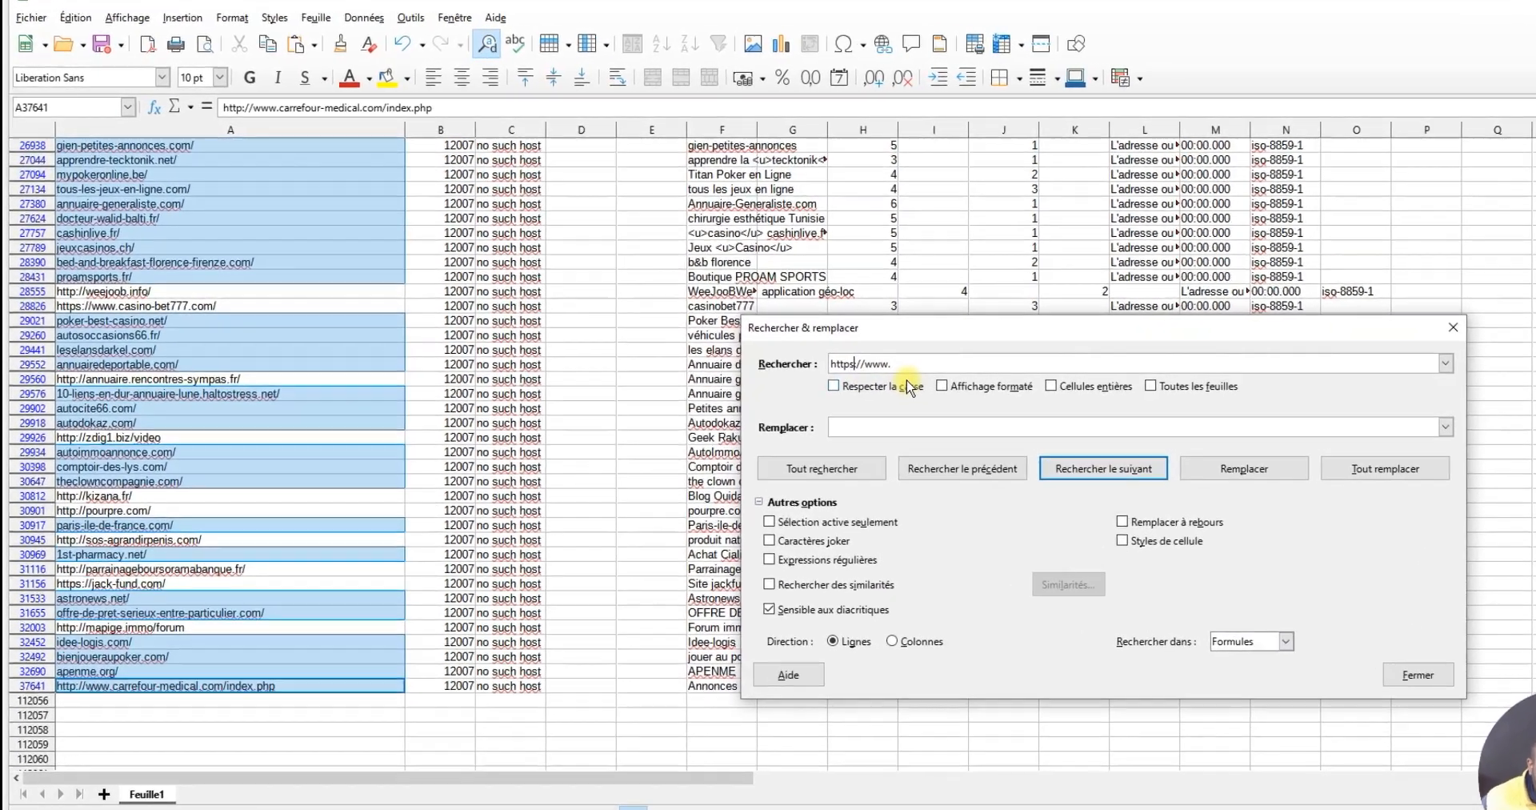
{"action": "type", "text": "s"}
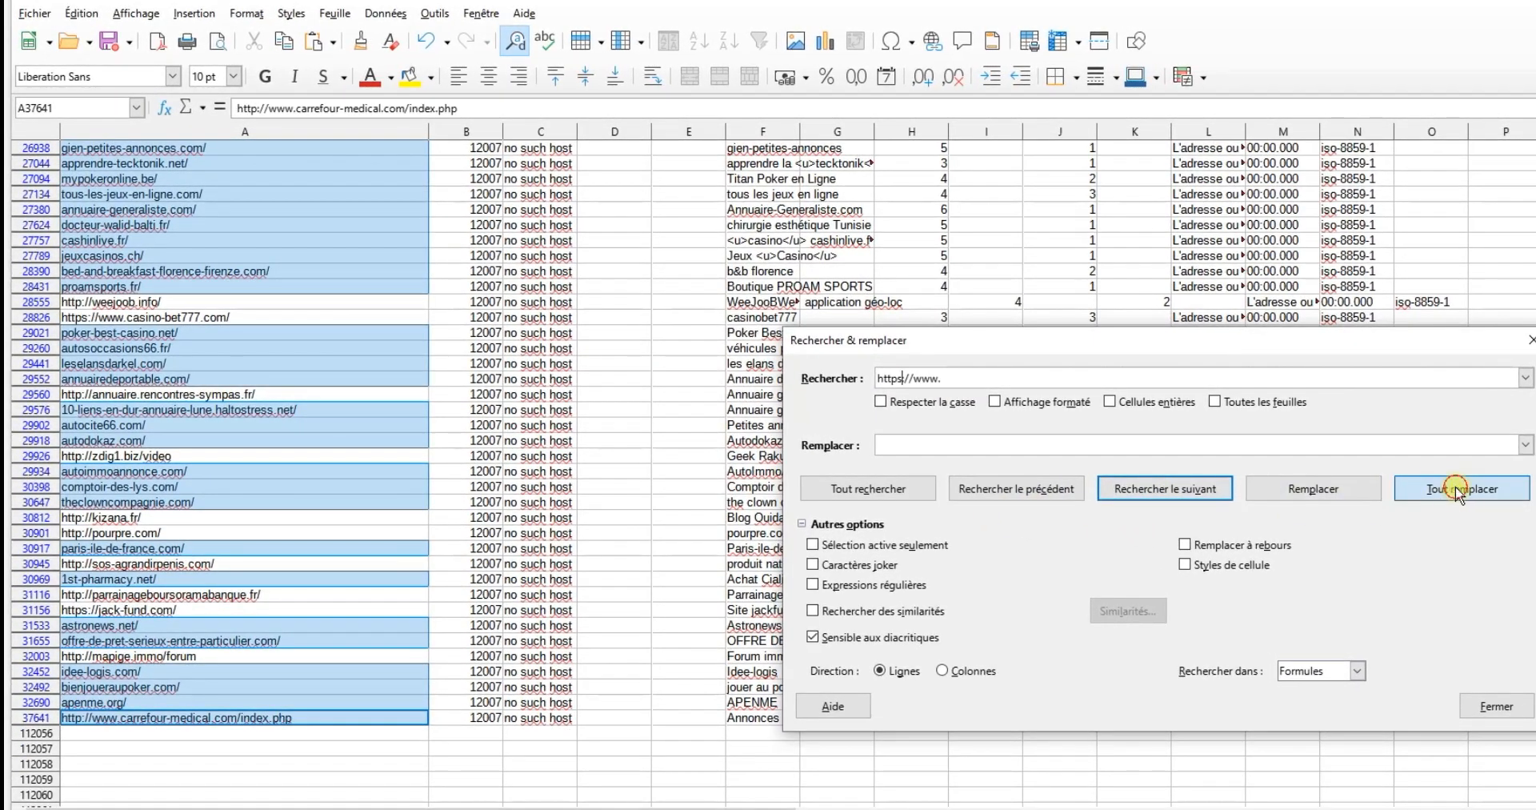
{"action": "left_click", "coordinate": [1440, 483]}
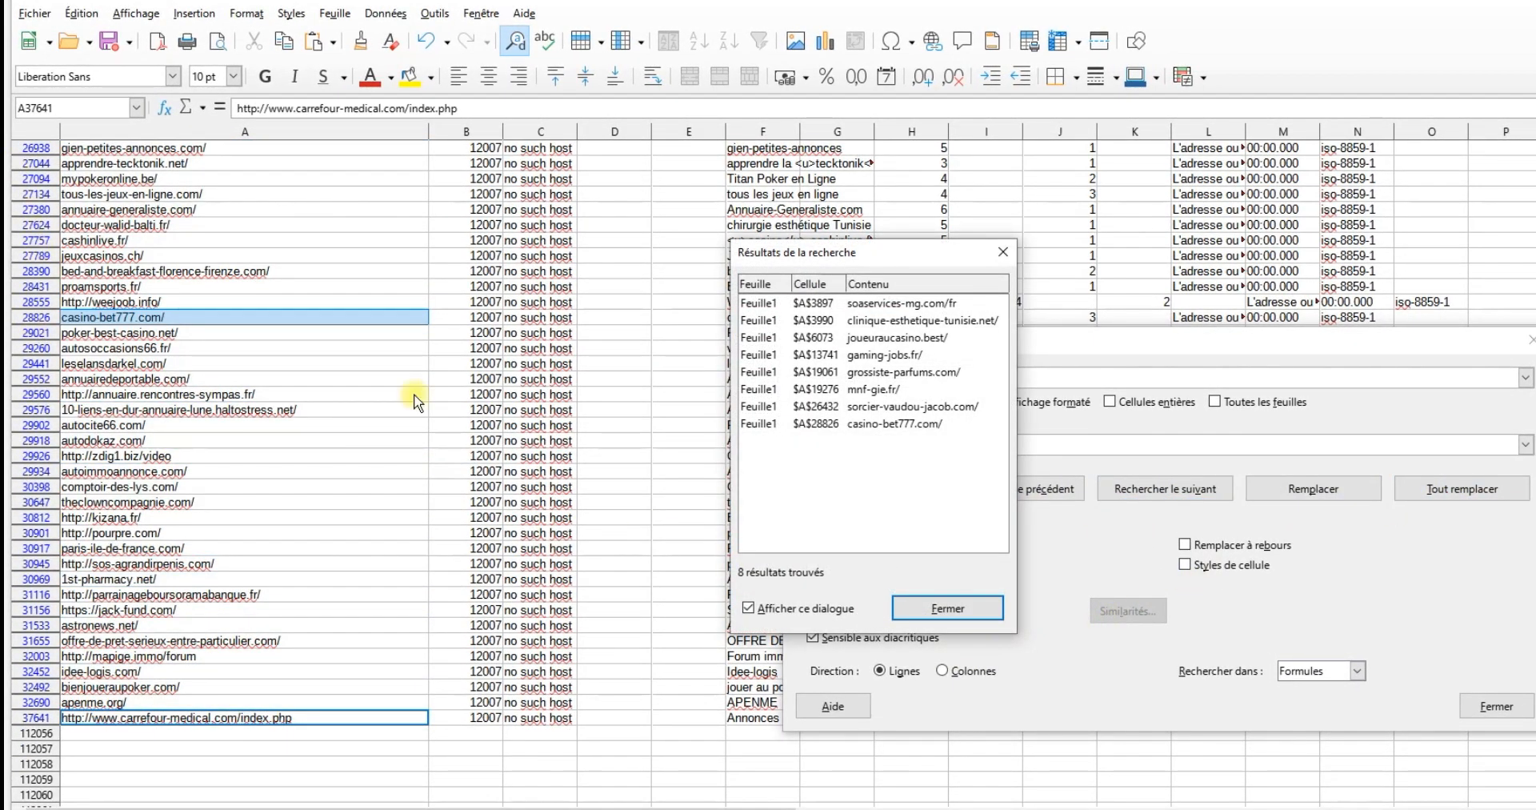
{"action": "left_click", "coordinate": [947, 608]}
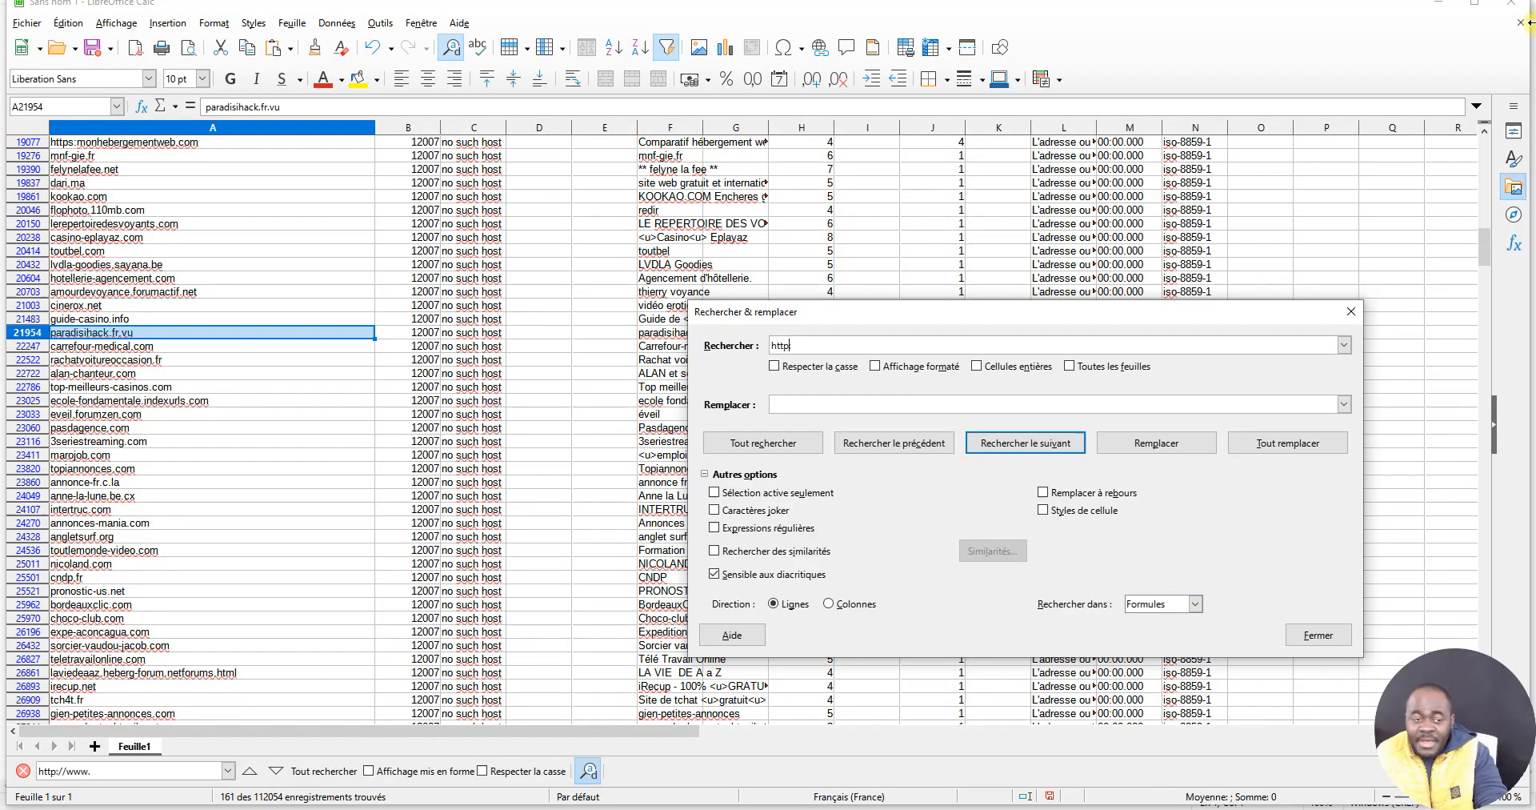
- Replace all occurrences of "https:" with nothing and close Find & Replace
{"action": "type", "text": ":"}
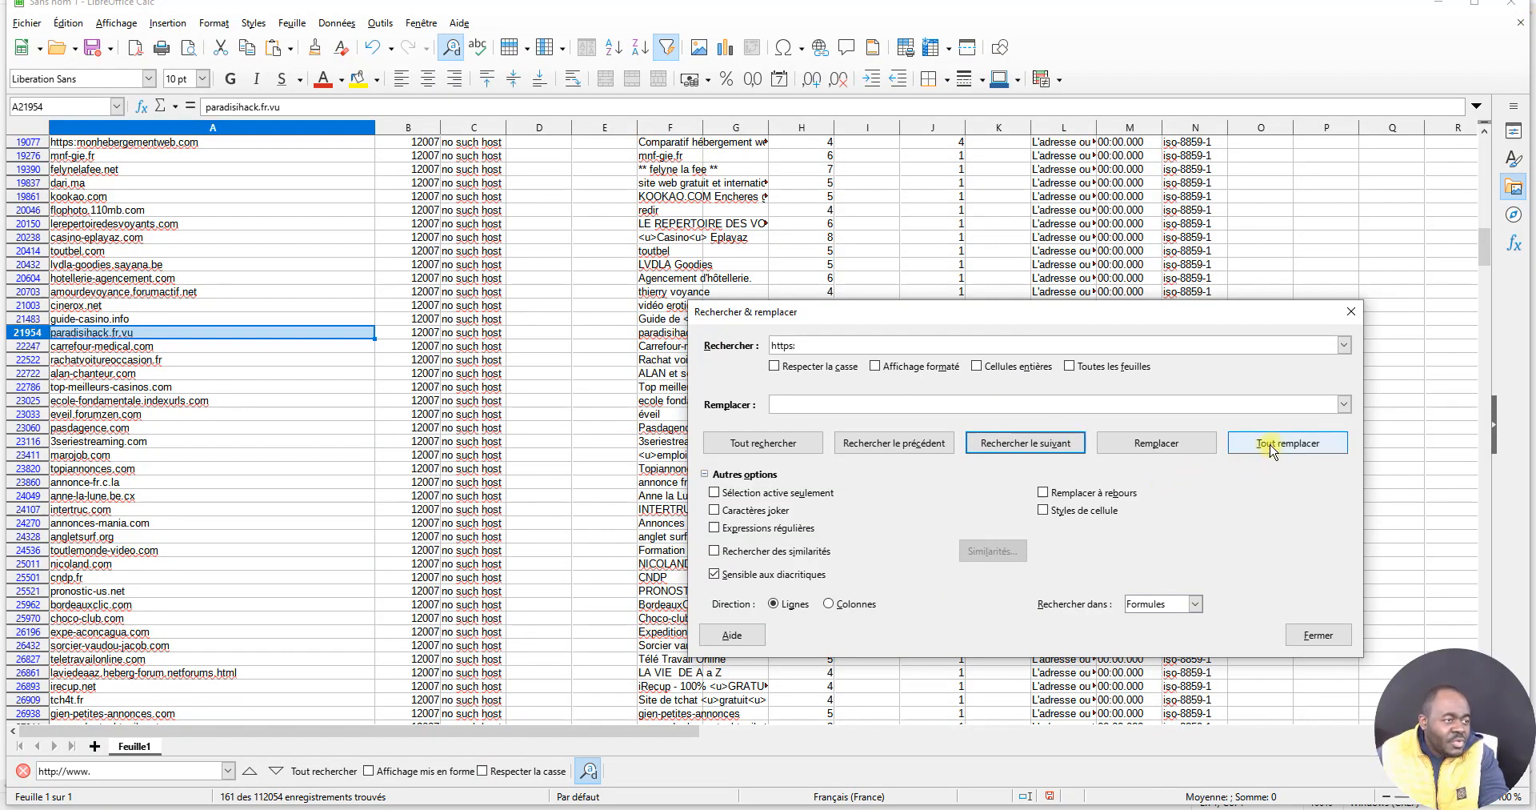
{"action": "left_click", "coordinate": [1271, 448]}
{"action": "left_click", "coordinate": [833, 542]}
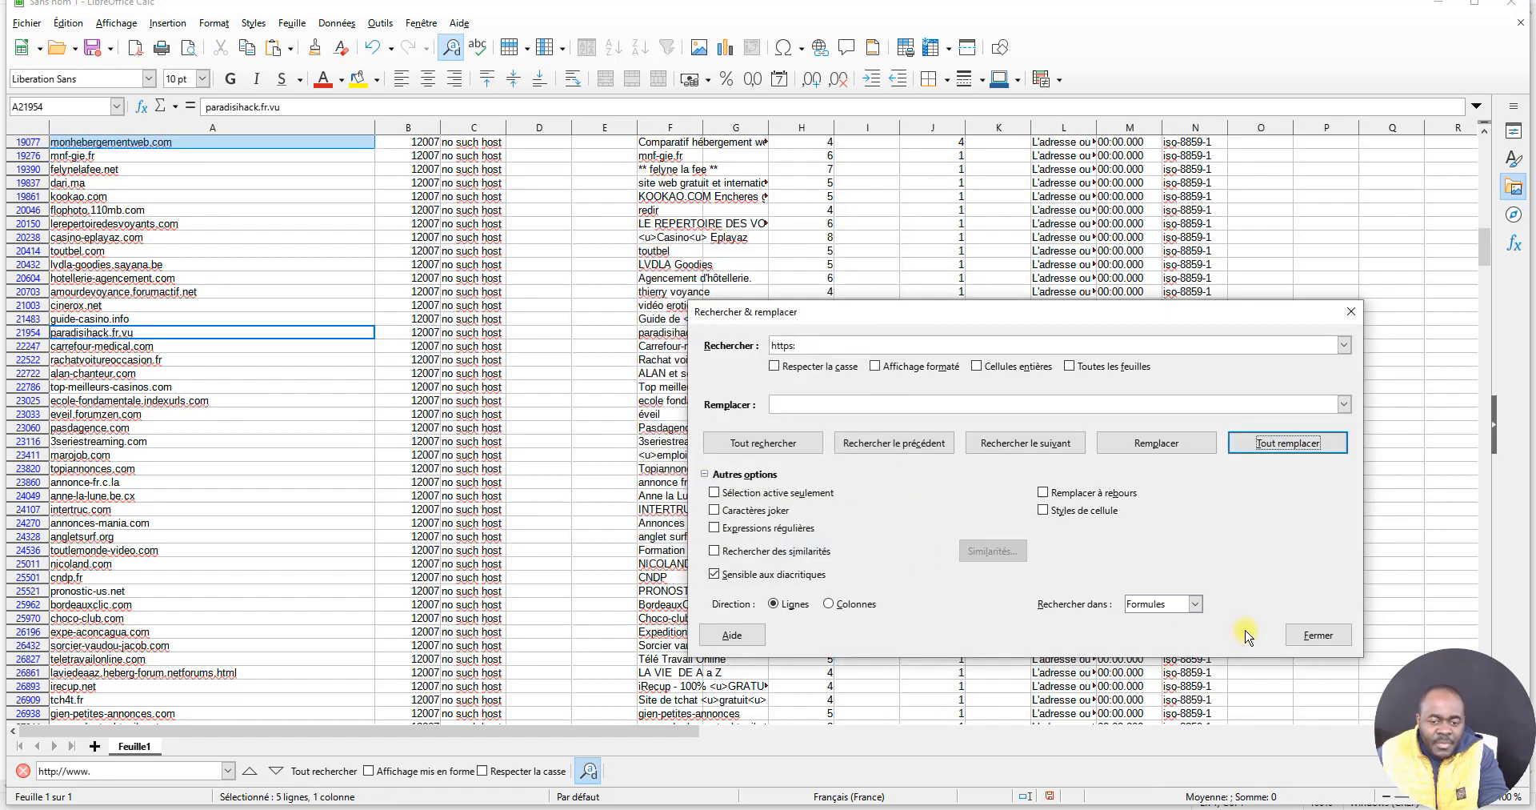
{"action": "left_click", "coordinate": [1316, 634]}
- Delete header row 1 from the sheet
{"action": "scroll", "coordinate": [97, 346], "scroll_direction": "up", "scroll_amount": 3}
{"action": "scroll", "coordinate": [97, 345], "scroll_direction": "up", "scroll_amount": 6}
{"action": "scroll", "coordinate": [114, 284], "scroll_direction": "up", "scroll_amount": 7}
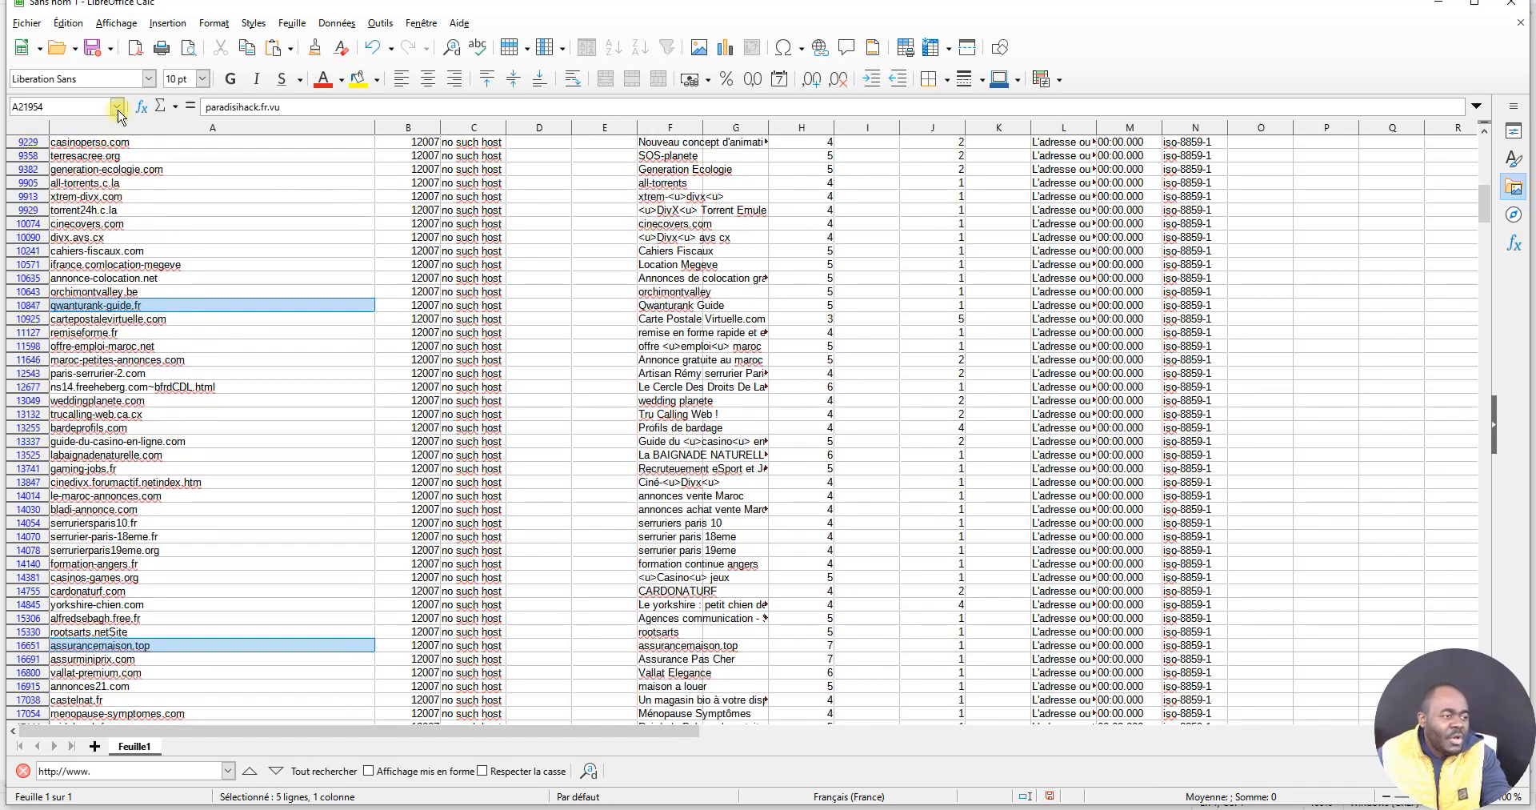
{"action": "scroll", "coordinate": [223, 255], "scroll_direction": "up", "scroll_amount": 1}
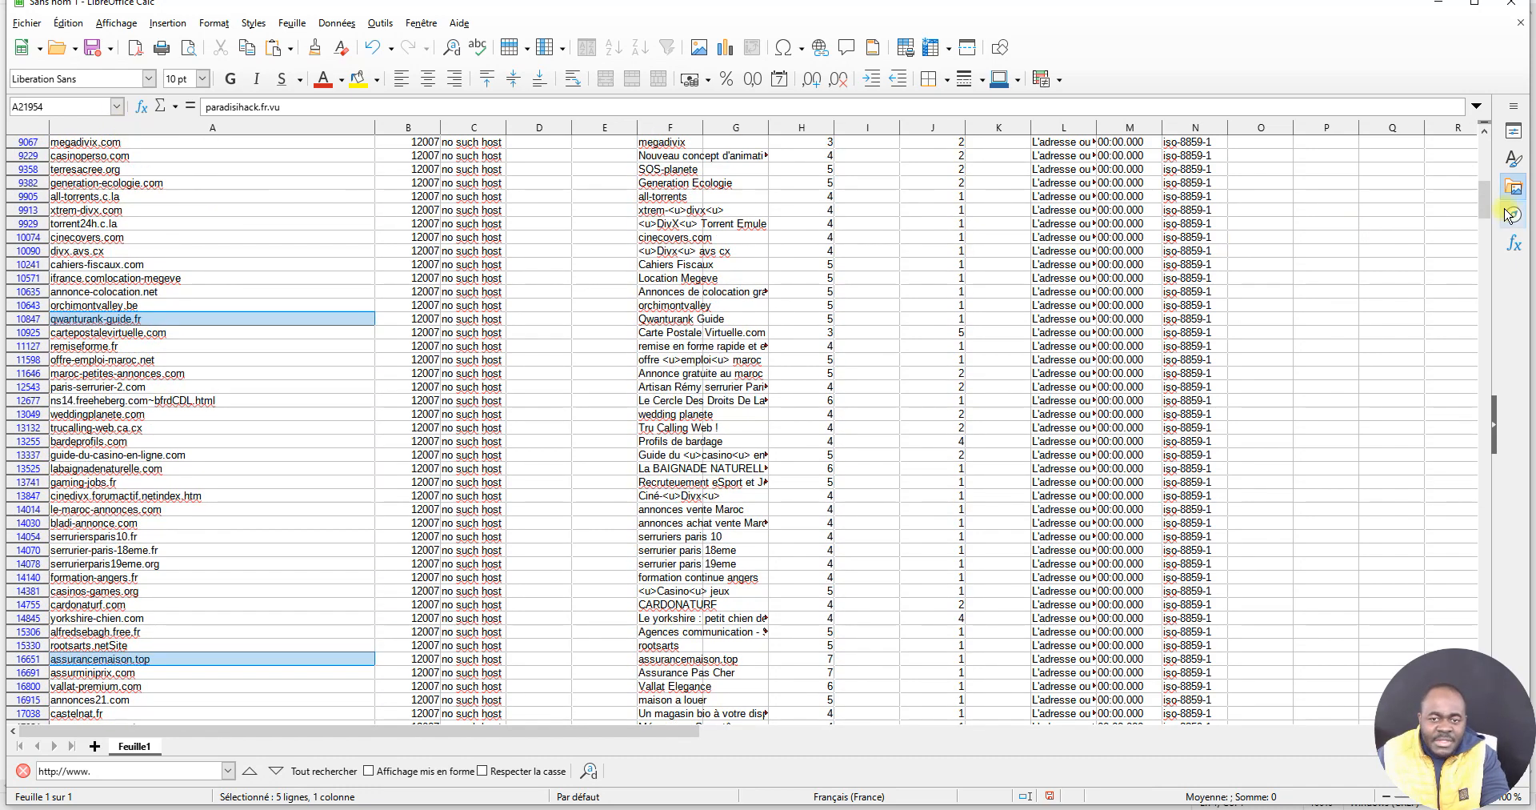
{"action": "scroll", "coordinate": [120, 240], "scroll_direction": "up", "scroll_amount": 10}
{"action": "left_click", "coordinate": [32, 141]}
{"action": "right_click", "coordinate": [44, 142]}
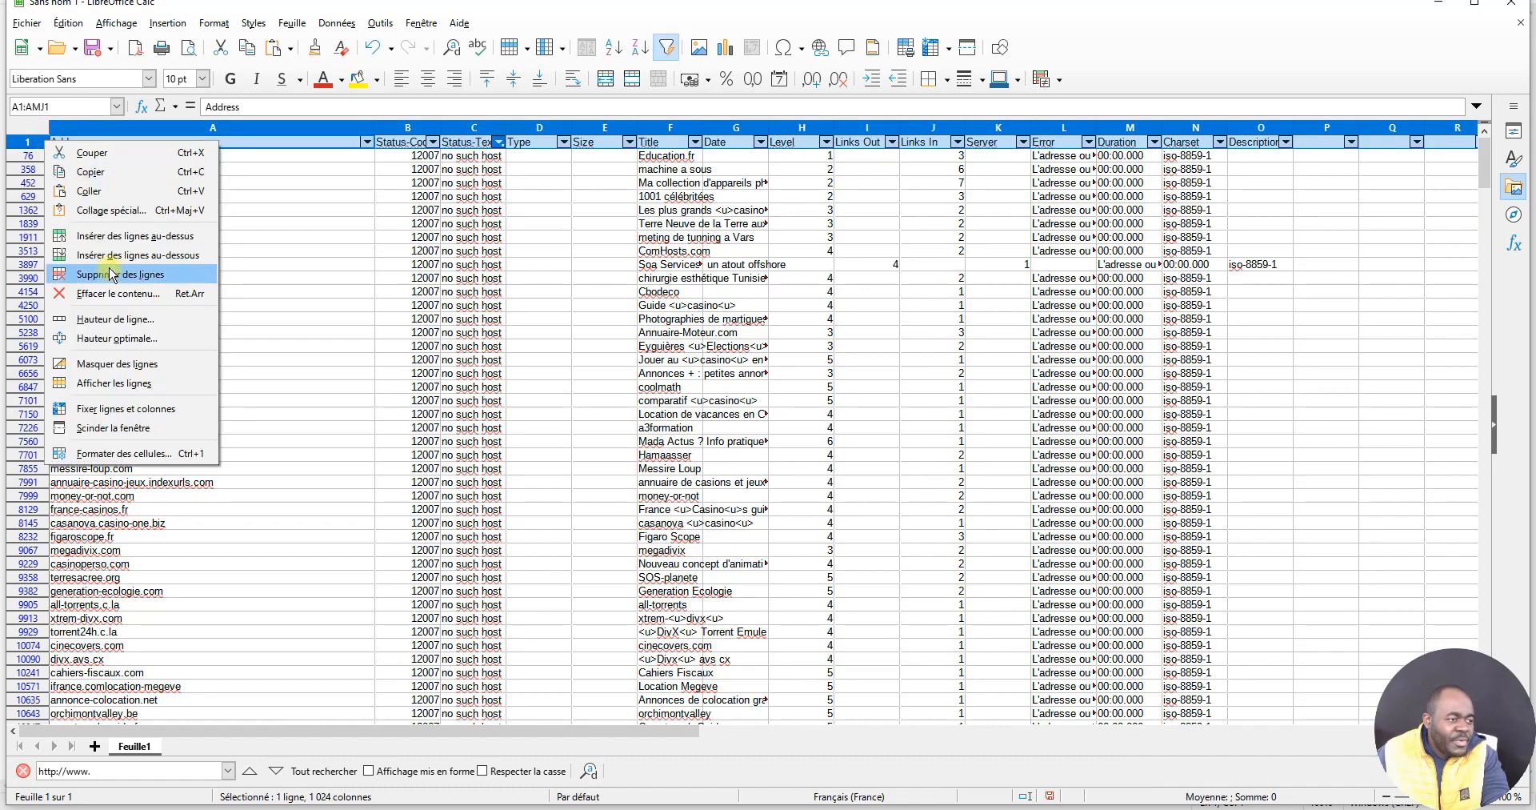
{"action": "left_click", "coordinate": [110, 274]}
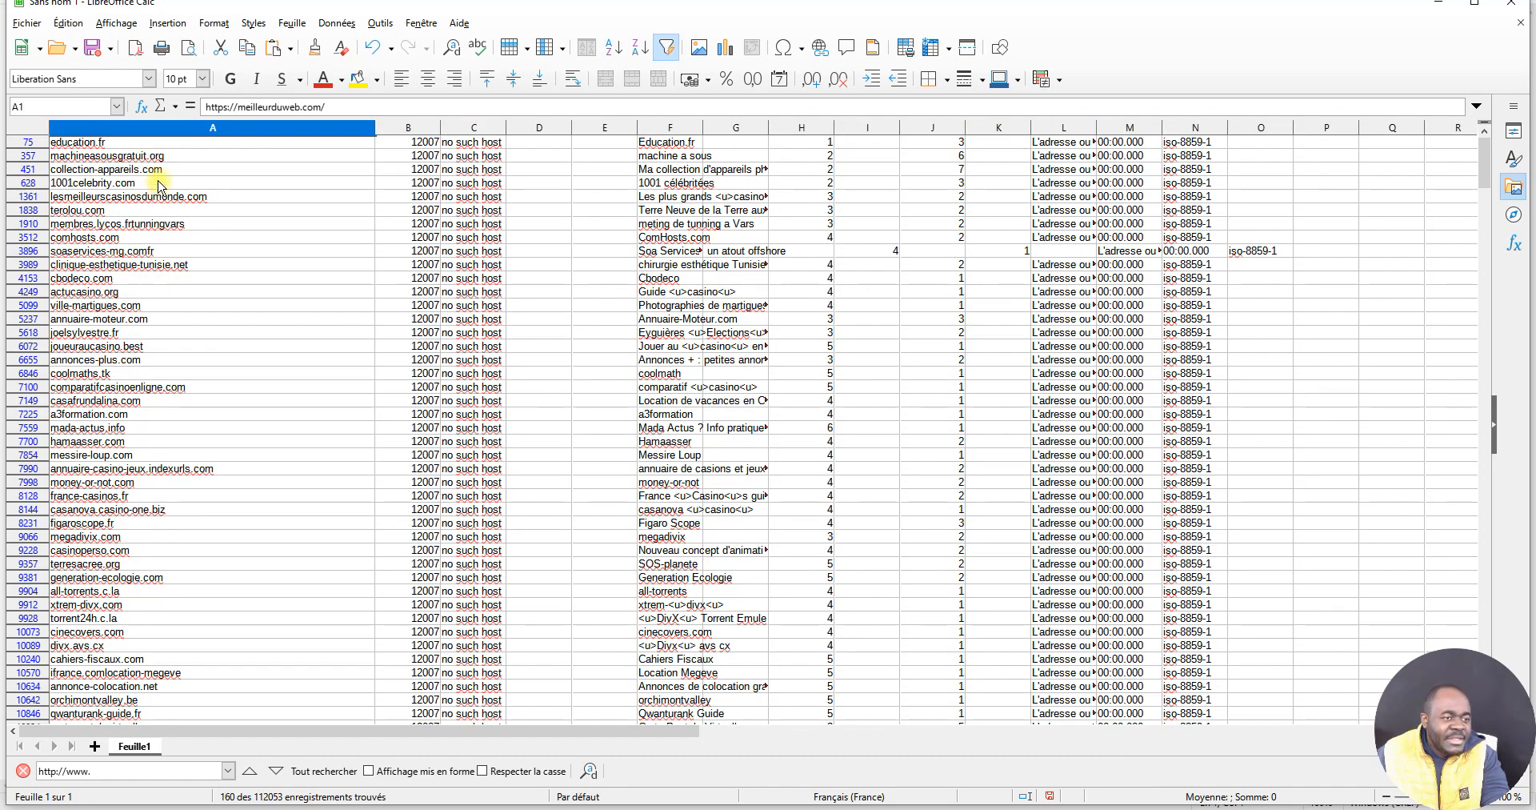
- Copy the filtered list of cleaned domains in column A, starting at education.fr
{"action": "scroll", "coordinate": [163, 172], "scroll_direction": "down", "scroll_amount": 2}
{"action": "scroll", "coordinate": [166, 152], "scroll_direction": "up", "scroll_amount": 2}
{"action": "left_click", "coordinate": [166, 146]}
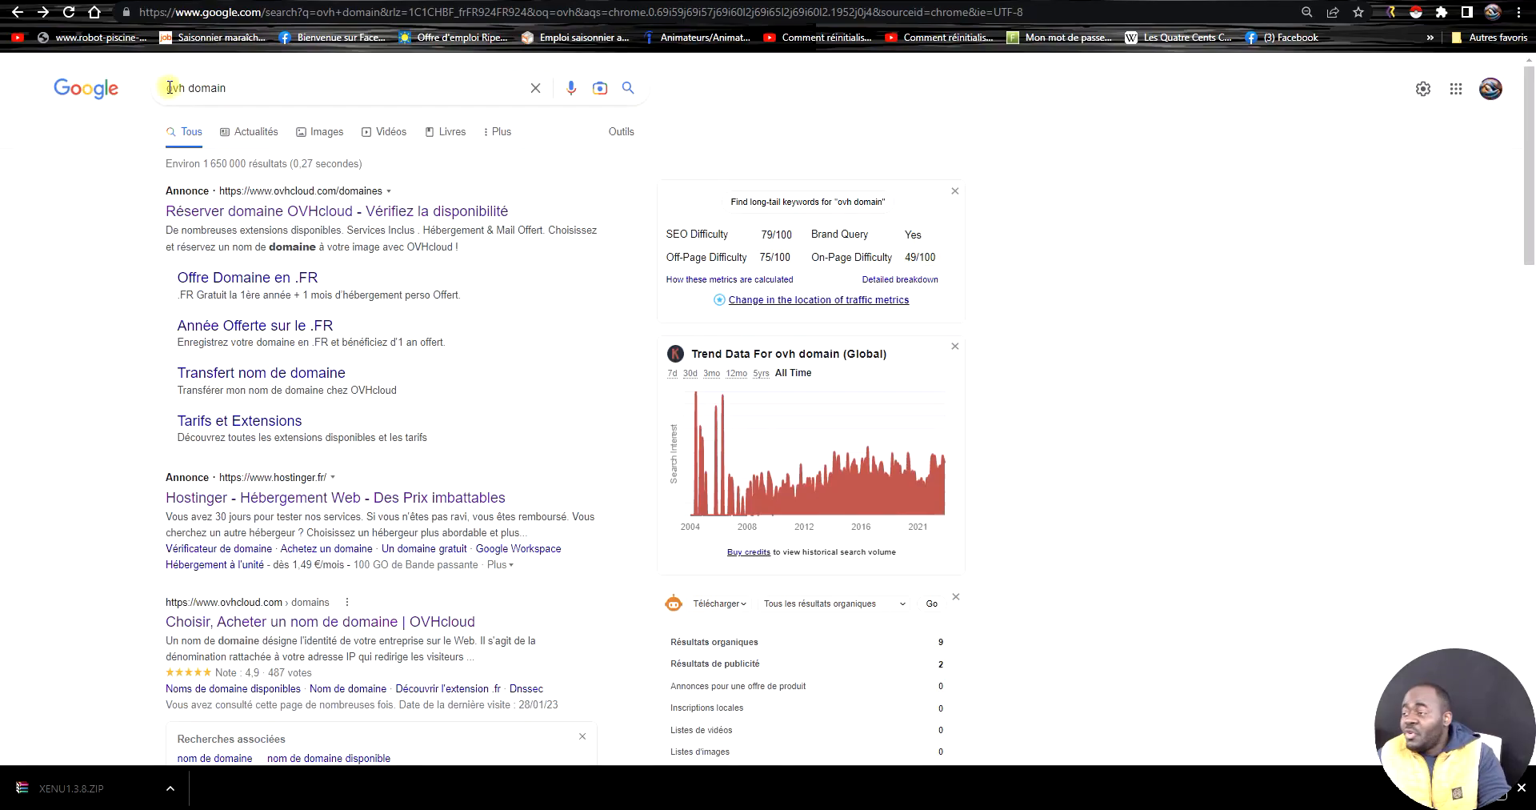
- In the browser, open OVHcloud's domain name page from the Google results and check the availability of the copied domain list
{"action": "scroll", "coordinate": [102, 368], "scroll_direction": "down", "scroll_amount": 3}
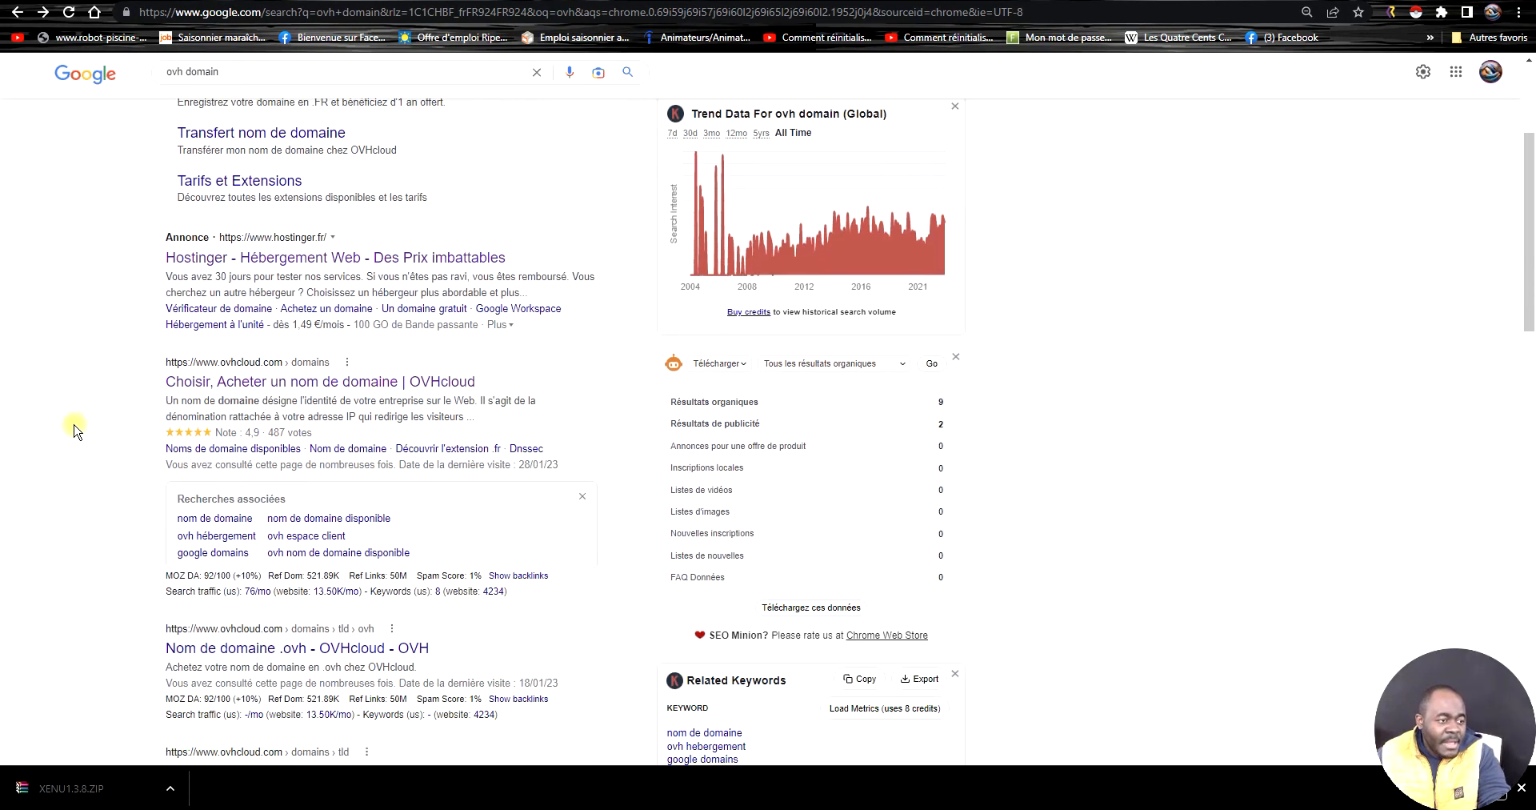
{"action": "left_click", "coordinate": [291, 382]}
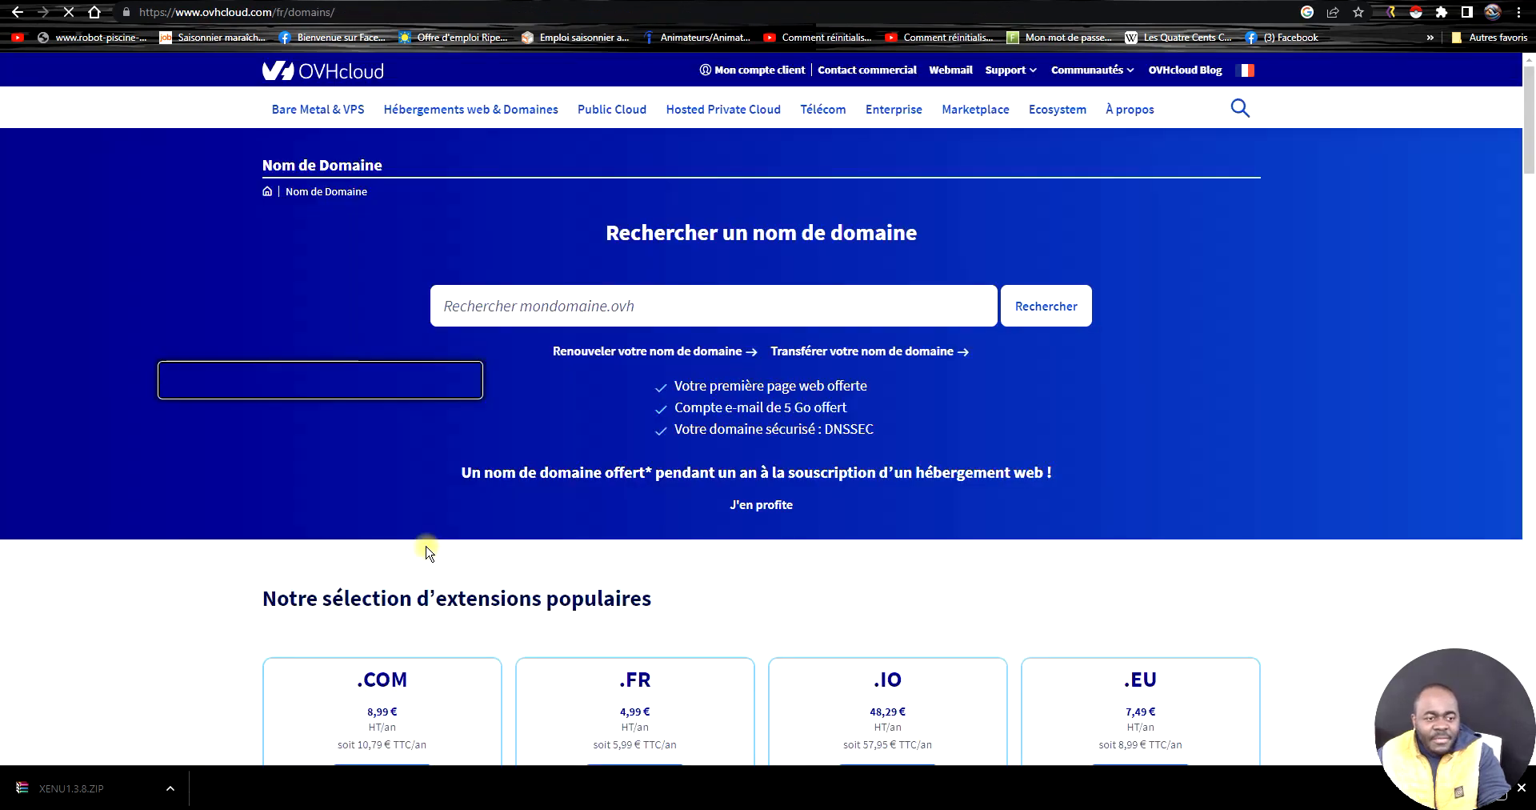
{"action": "left_click", "coordinate": [1040, 312]}
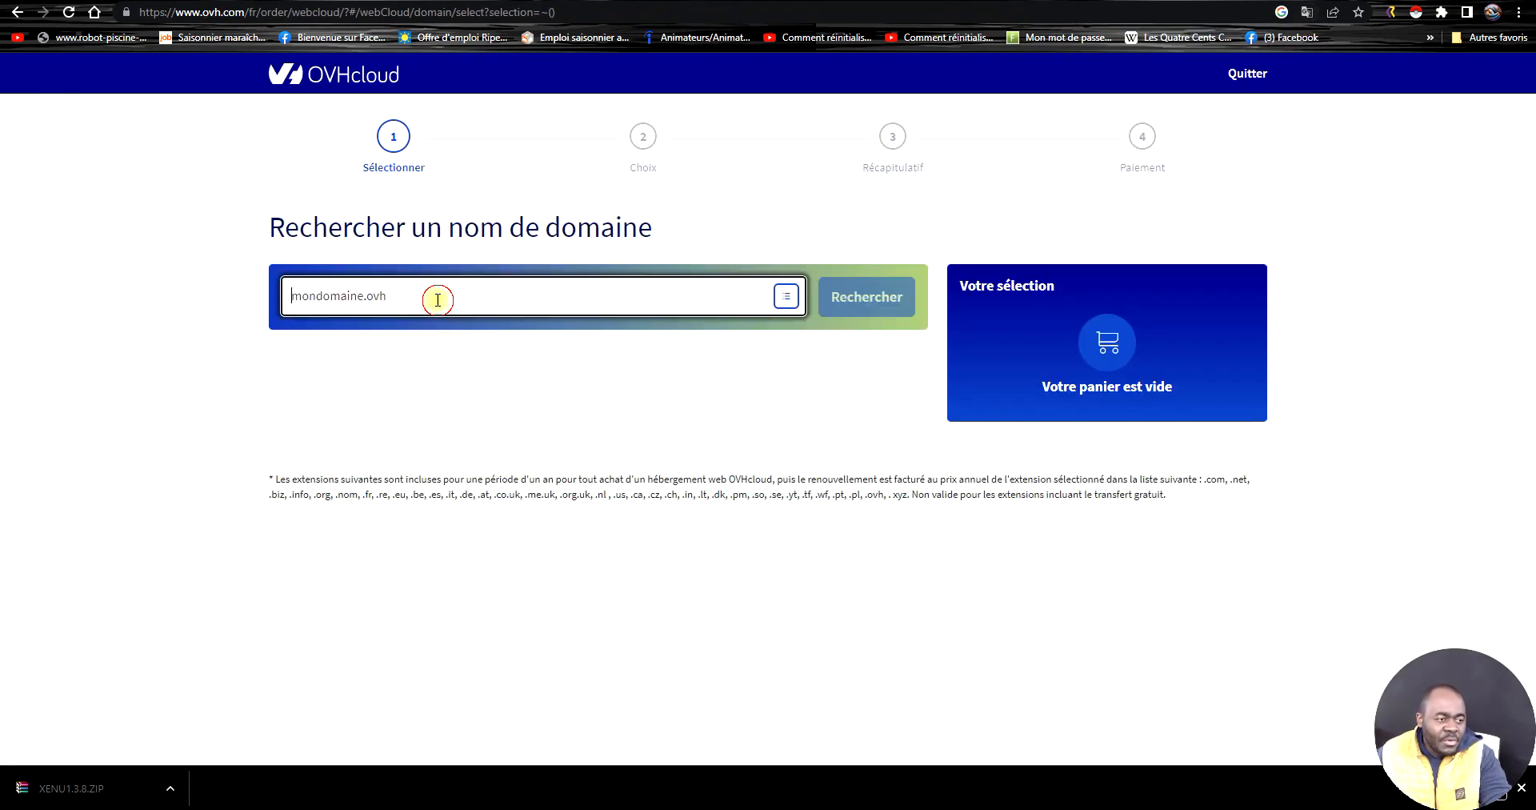
{"action": "key", "text": "ctrl+v"}
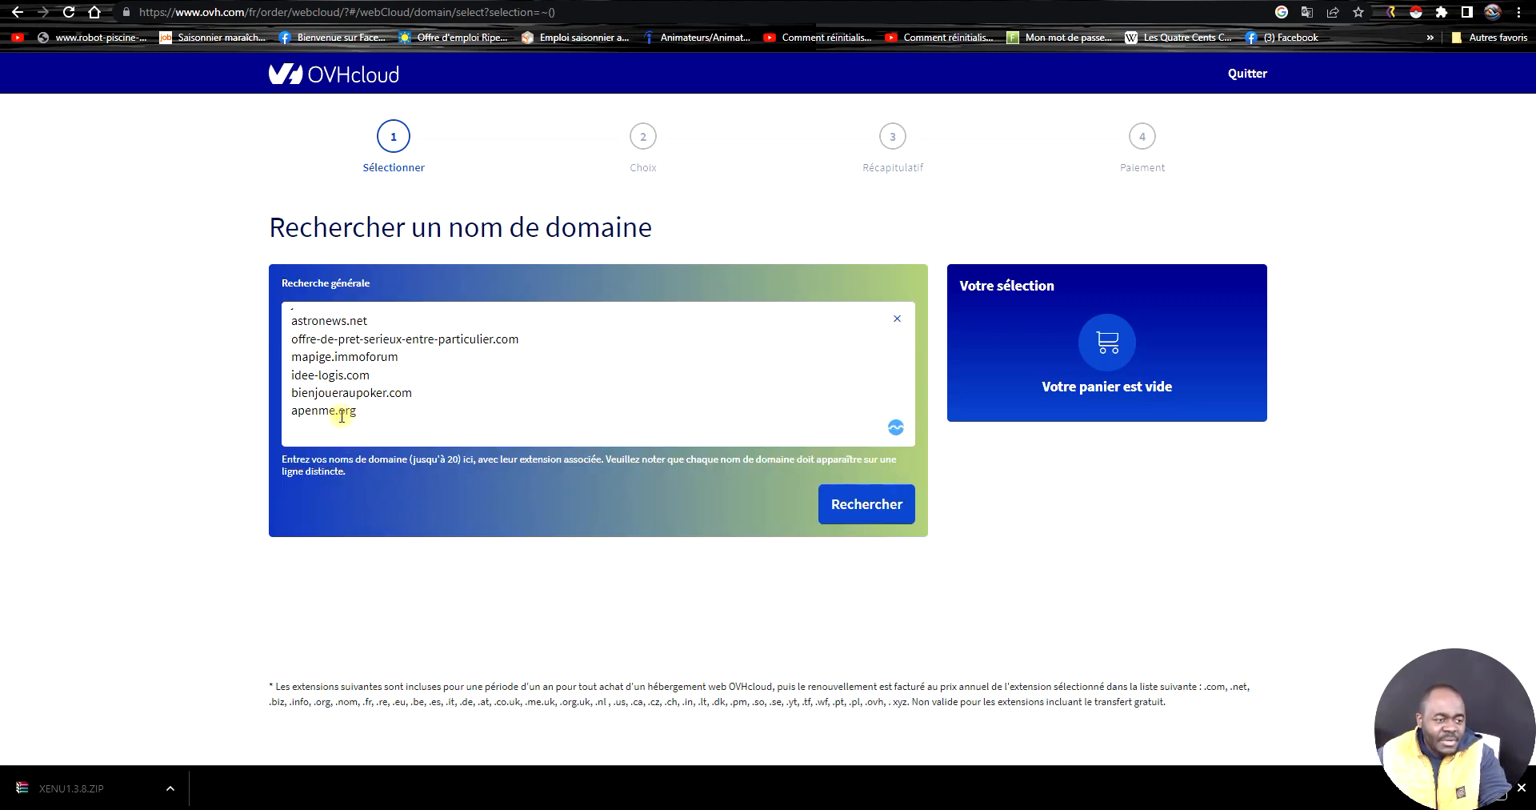
{"action": "left_click", "coordinate": [871, 502]}
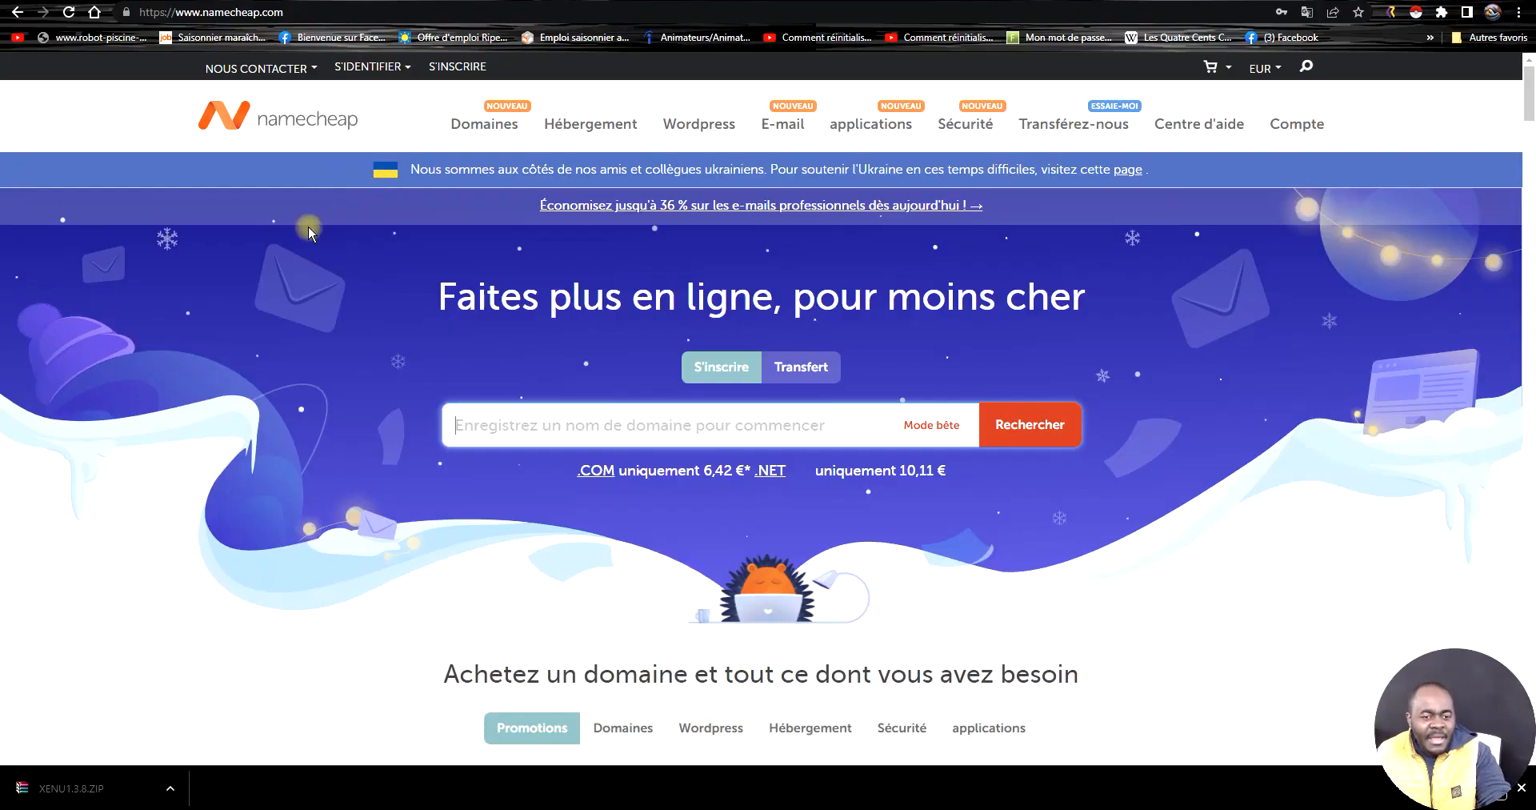
- In Namecheap's beast mode, enter the copied domain list, hide unavailable names and generate the results
{"action": "scroll", "coordinate": [892, 472], "scroll_direction": "down", "scroll_amount": 1}
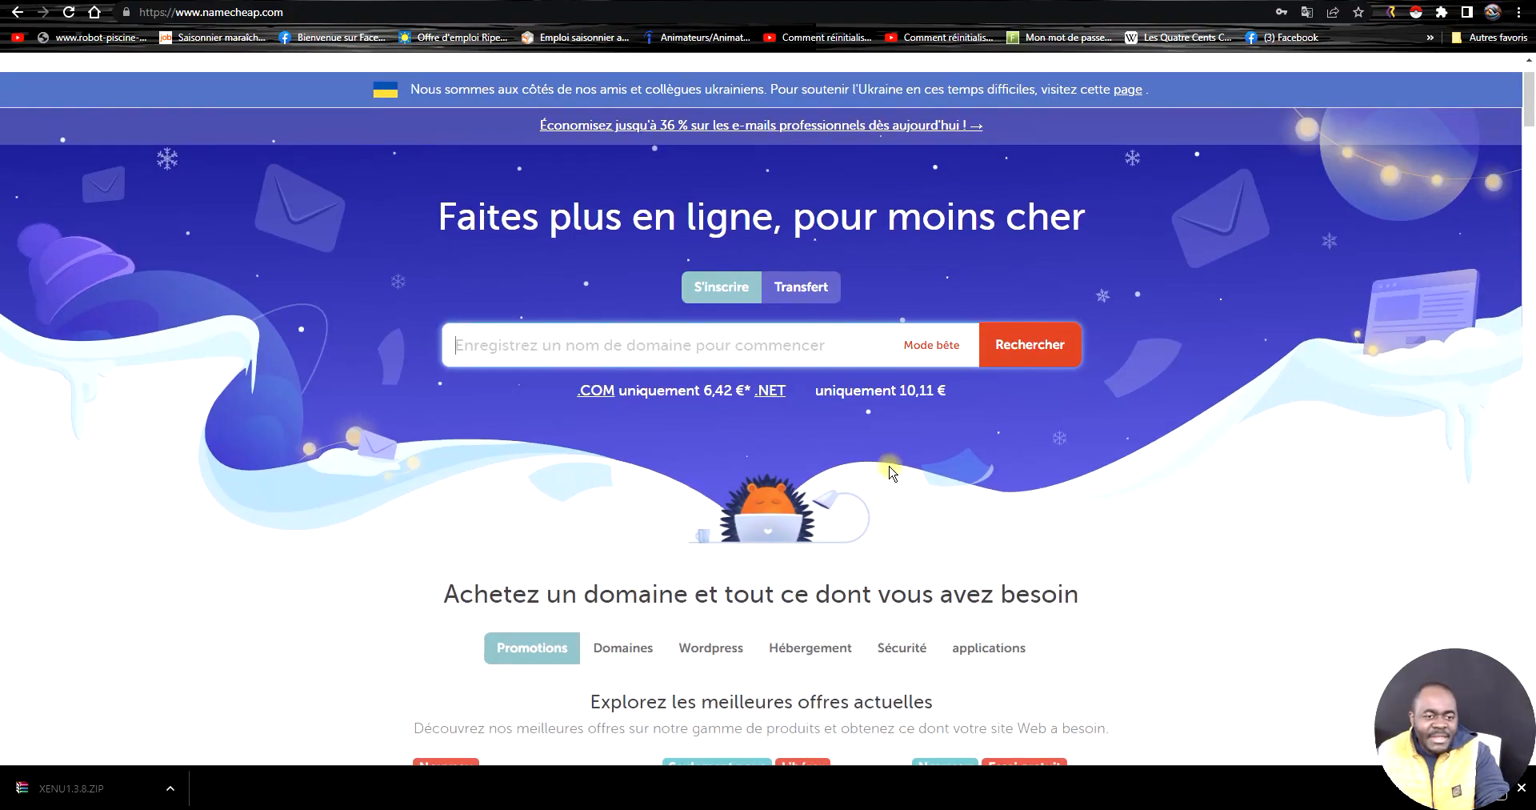
{"action": "left_click", "coordinate": [932, 344]}
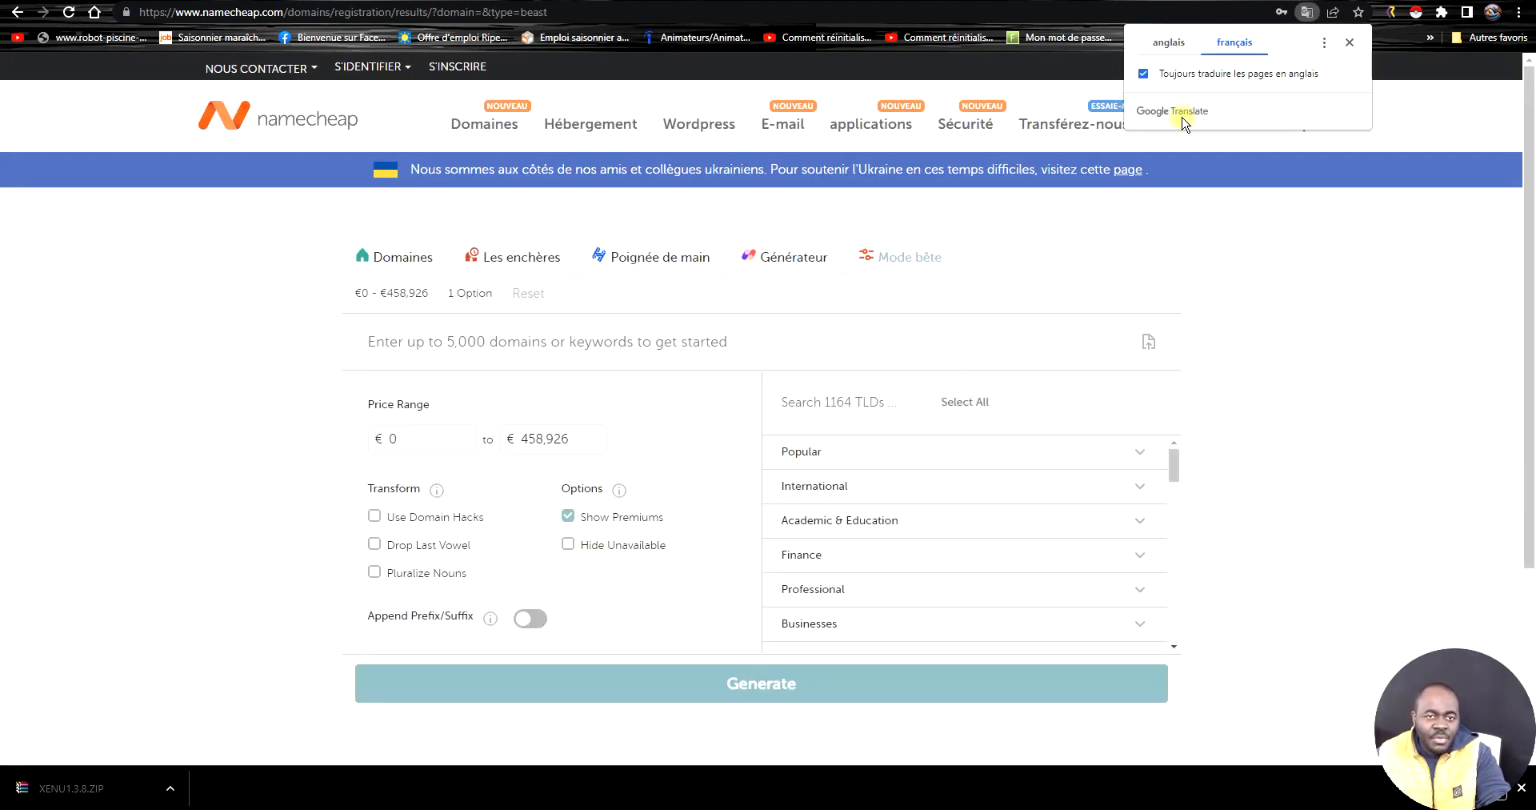
{"action": "left_click", "coordinate": [1347, 44]}
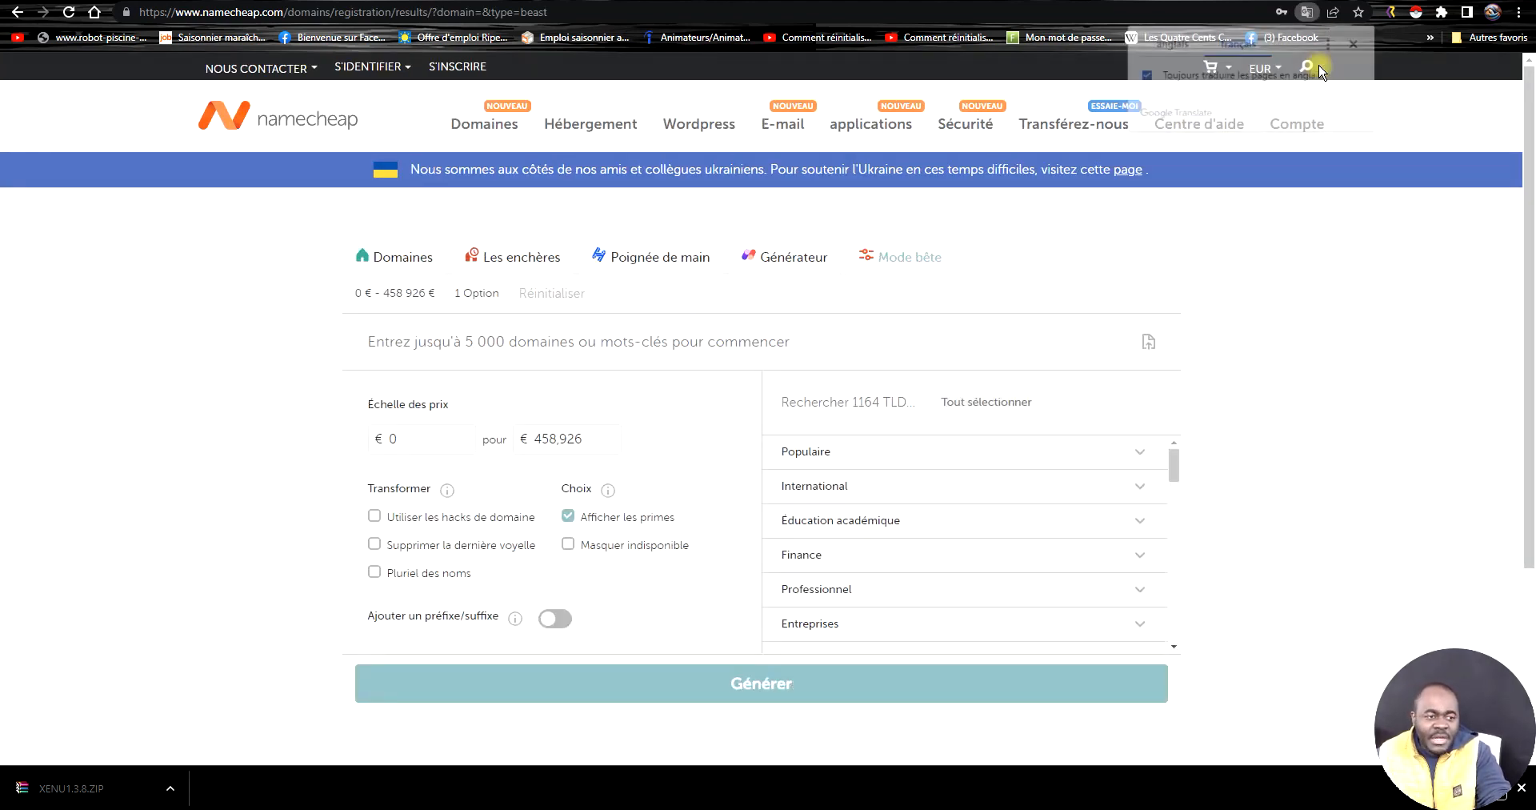
{"action": "left_click", "coordinate": [405, 341]}
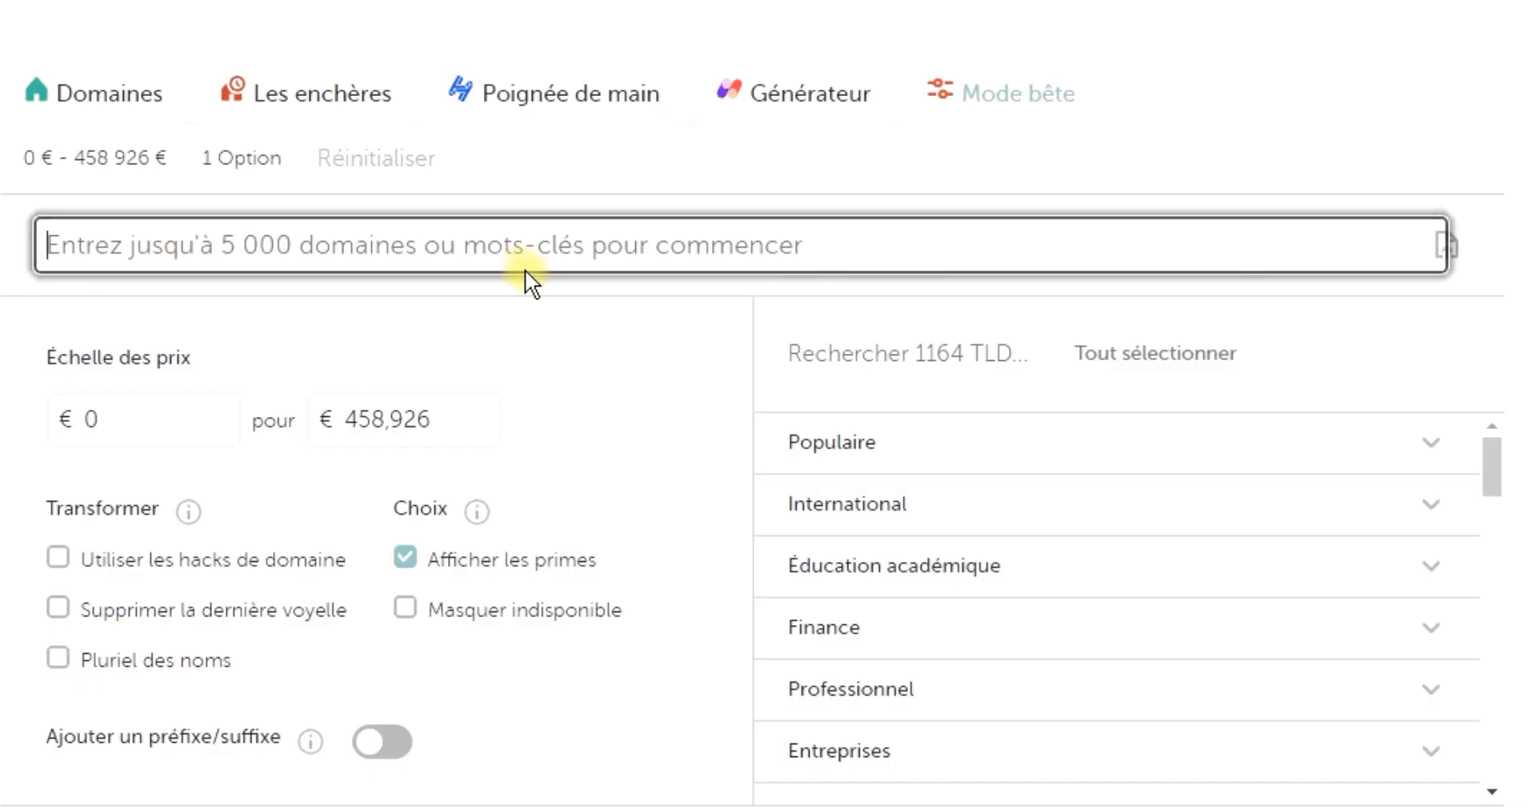
{"action": "key", "text": "ctrl+v"}
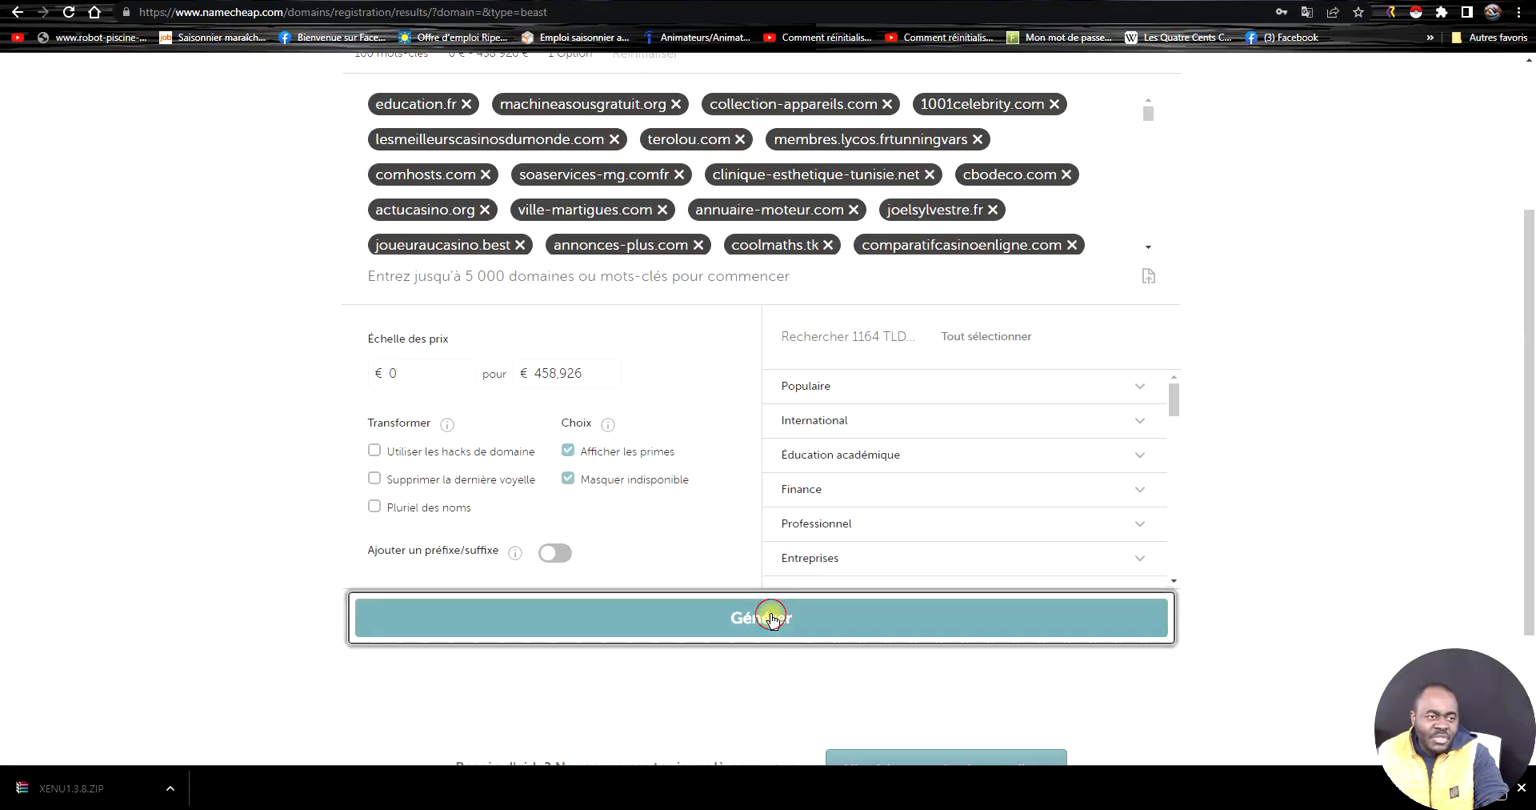
{"action": "left_click", "coordinate": [773, 616]}
- Switch to the Internet.bs site and search the copied domain list for availability
{"action": "left_click", "coordinate": [588, 7]}
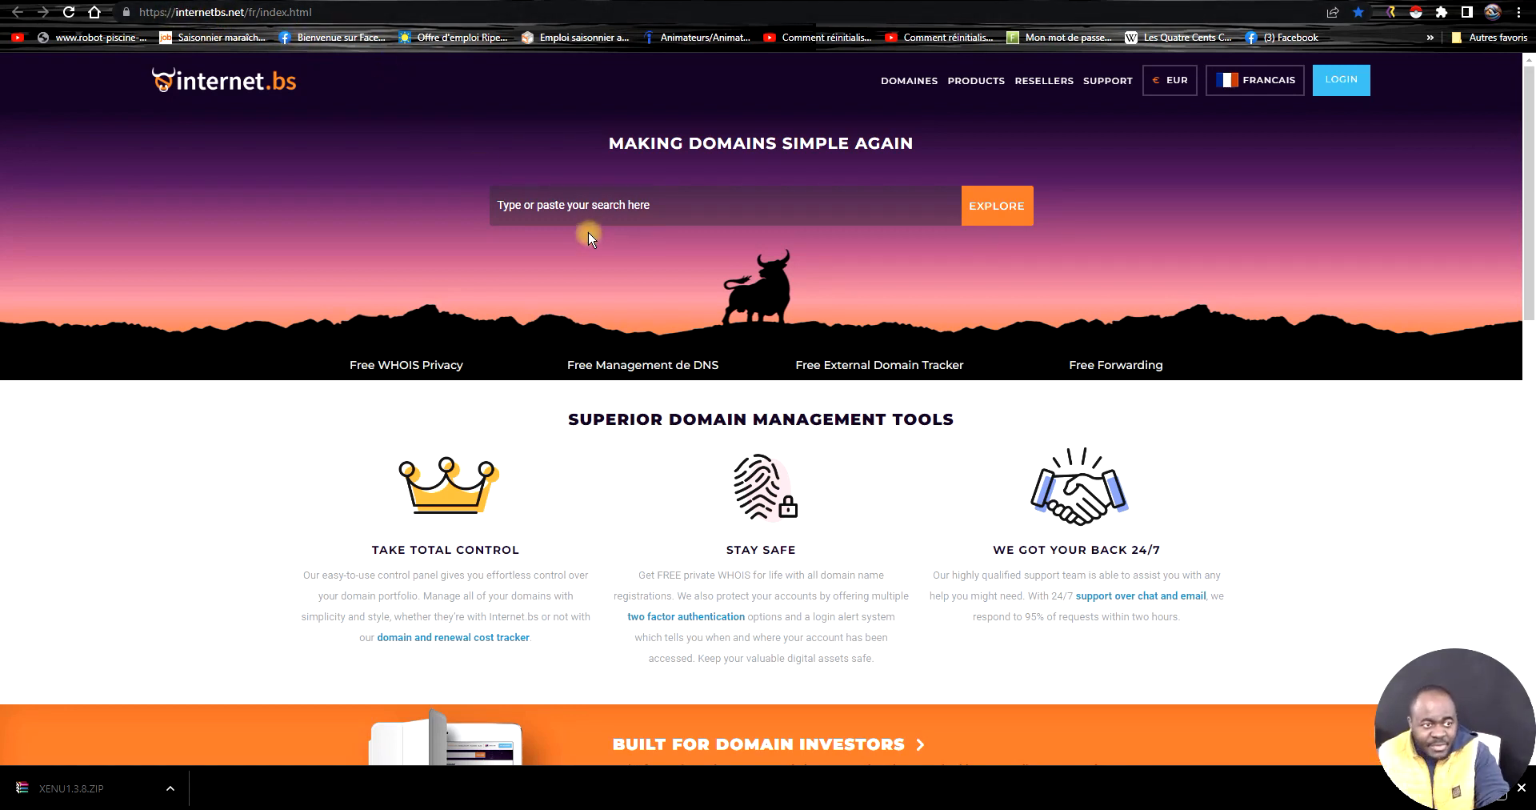
{"action": "left_click", "coordinate": [592, 206]}
{"action": "key", "text": "ctrl+v"}
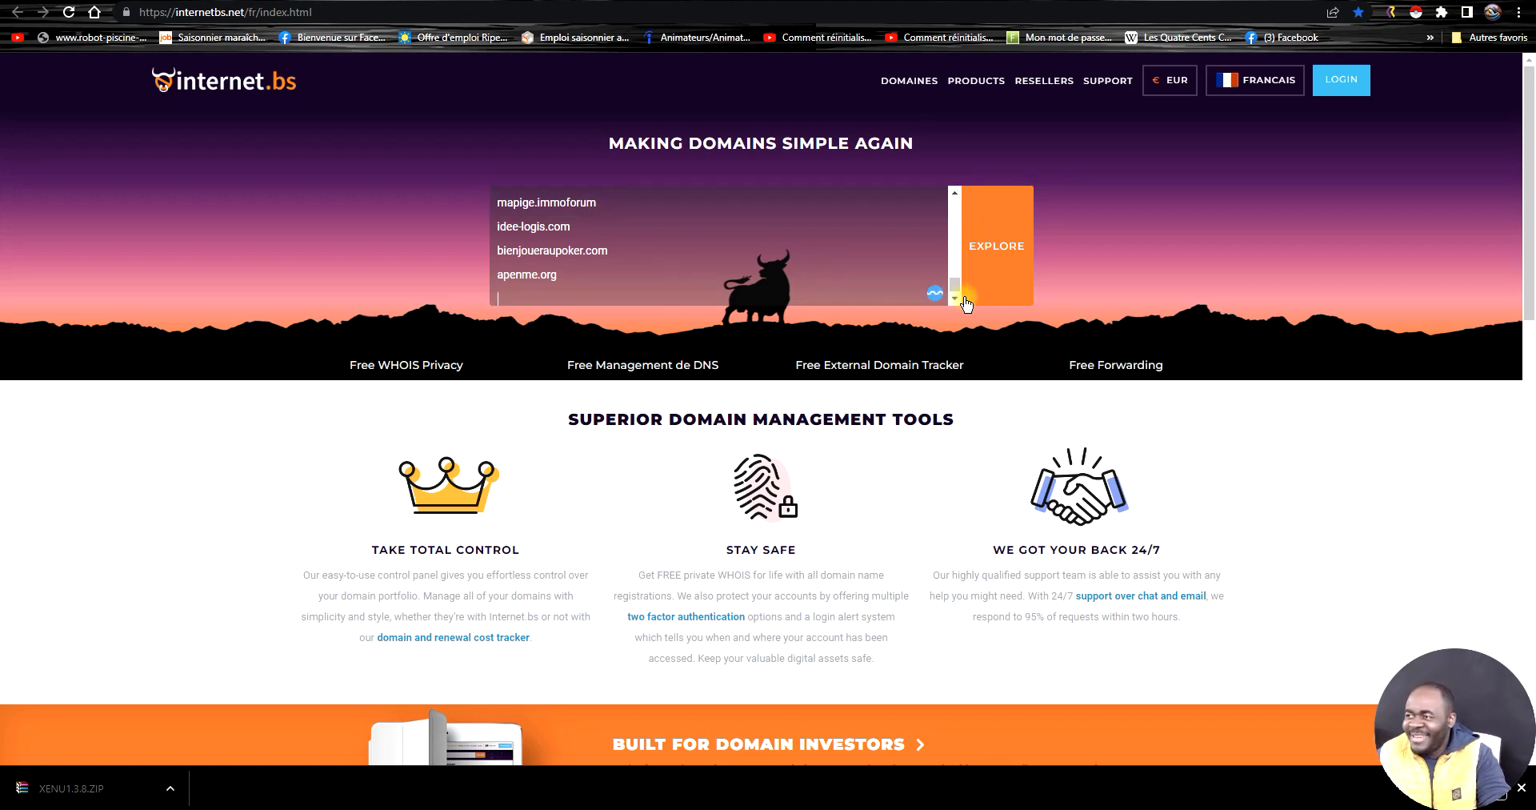
{"action": "left_click", "coordinate": [989, 256]}
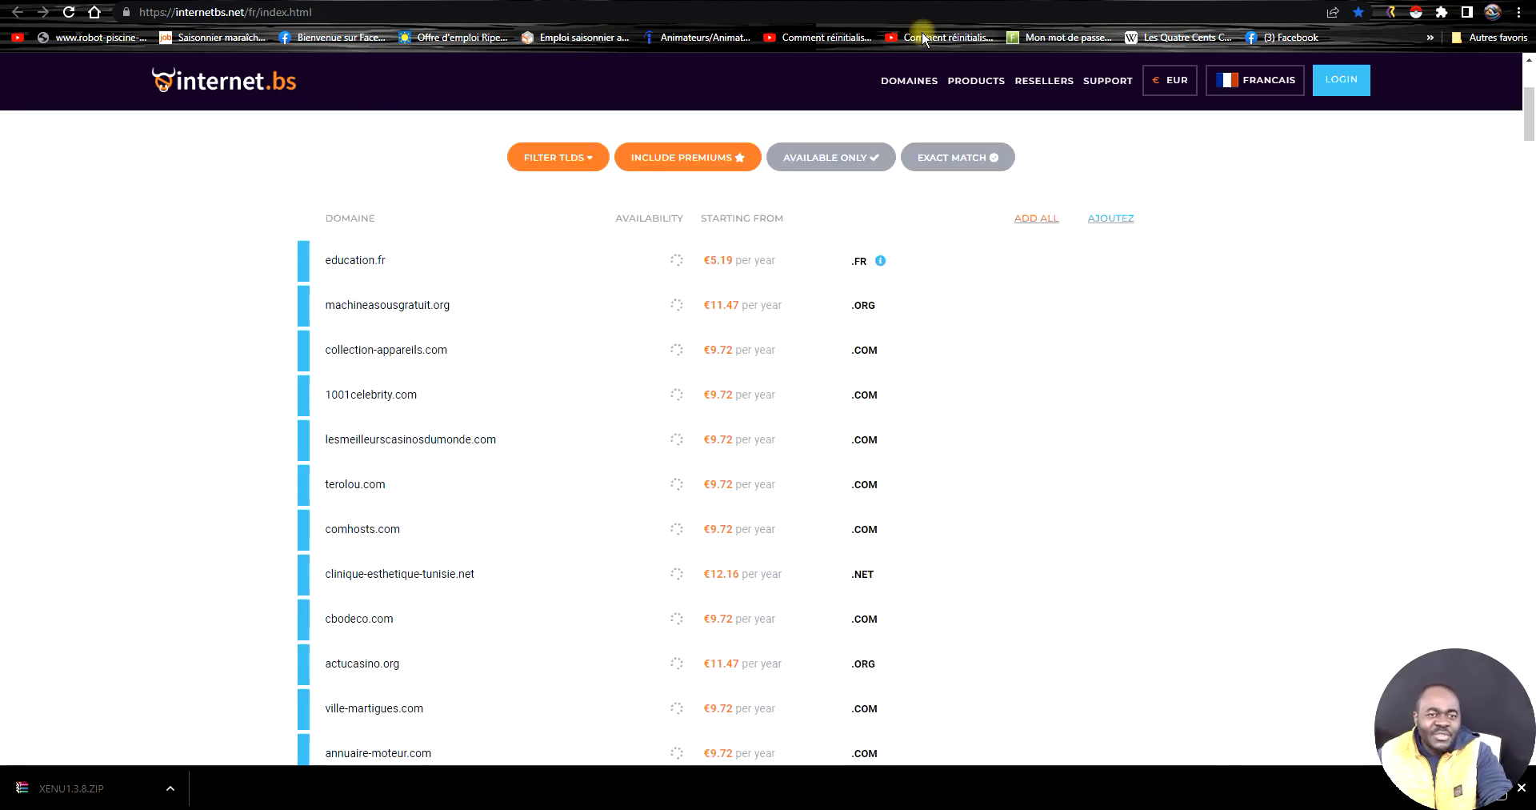
- Return to the OVHcloud domain search and review which domains are available and their prices
{"action": "left_click", "coordinate": [1045, 3]}
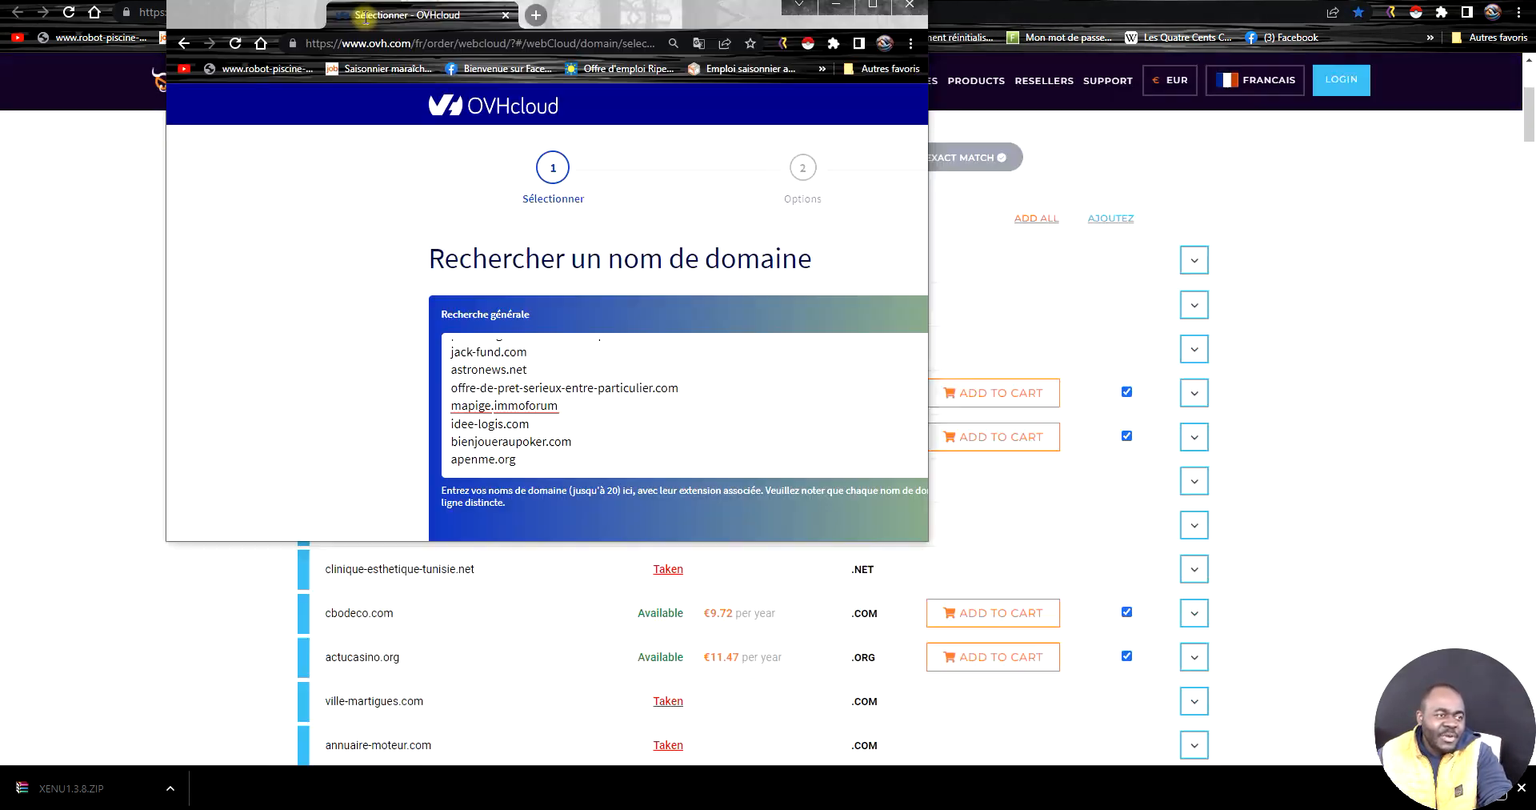
{"action": "scroll", "coordinate": [212, 278], "scroll_direction": "down", "scroll_amount": 10}
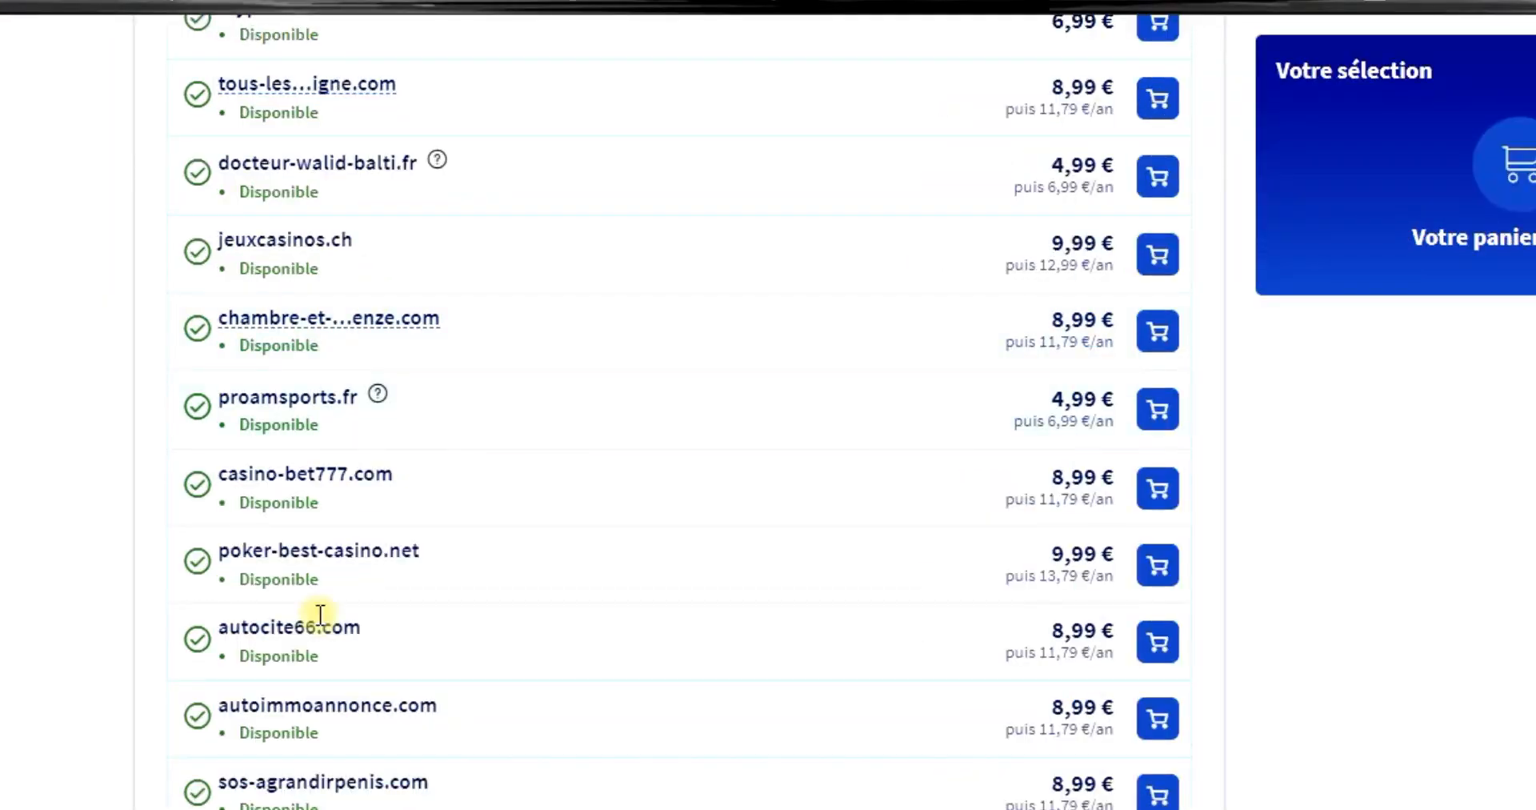
- Copy the available domain cbodeco.com from near the start of the OVHcloud search results
{"action": "scroll", "coordinate": [304, 608], "scroll_direction": "up", "scroll_amount": 10}
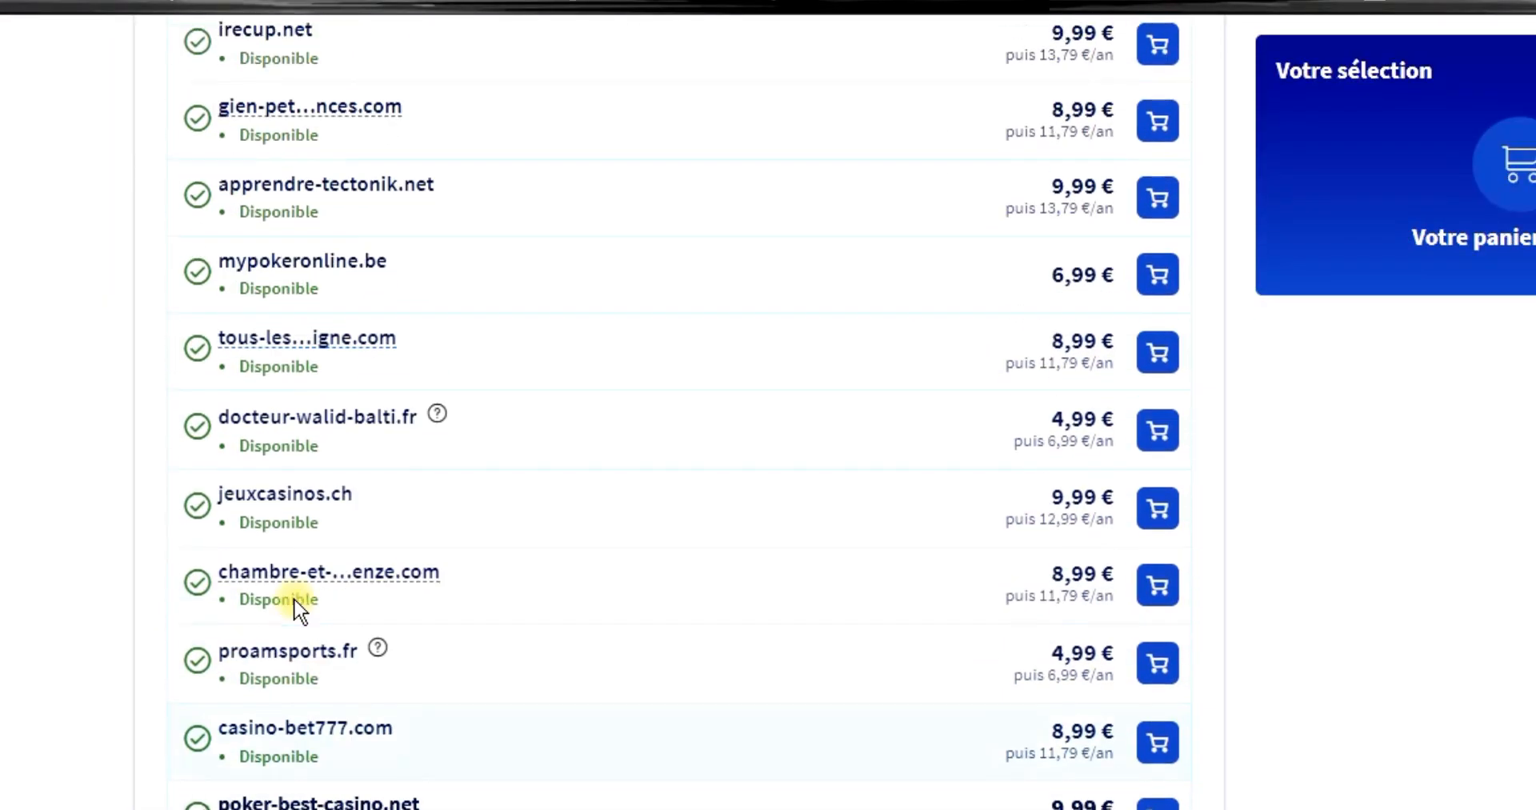
{"action": "scroll", "coordinate": [294, 601], "scroll_direction": "up", "scroll_amount": 15}
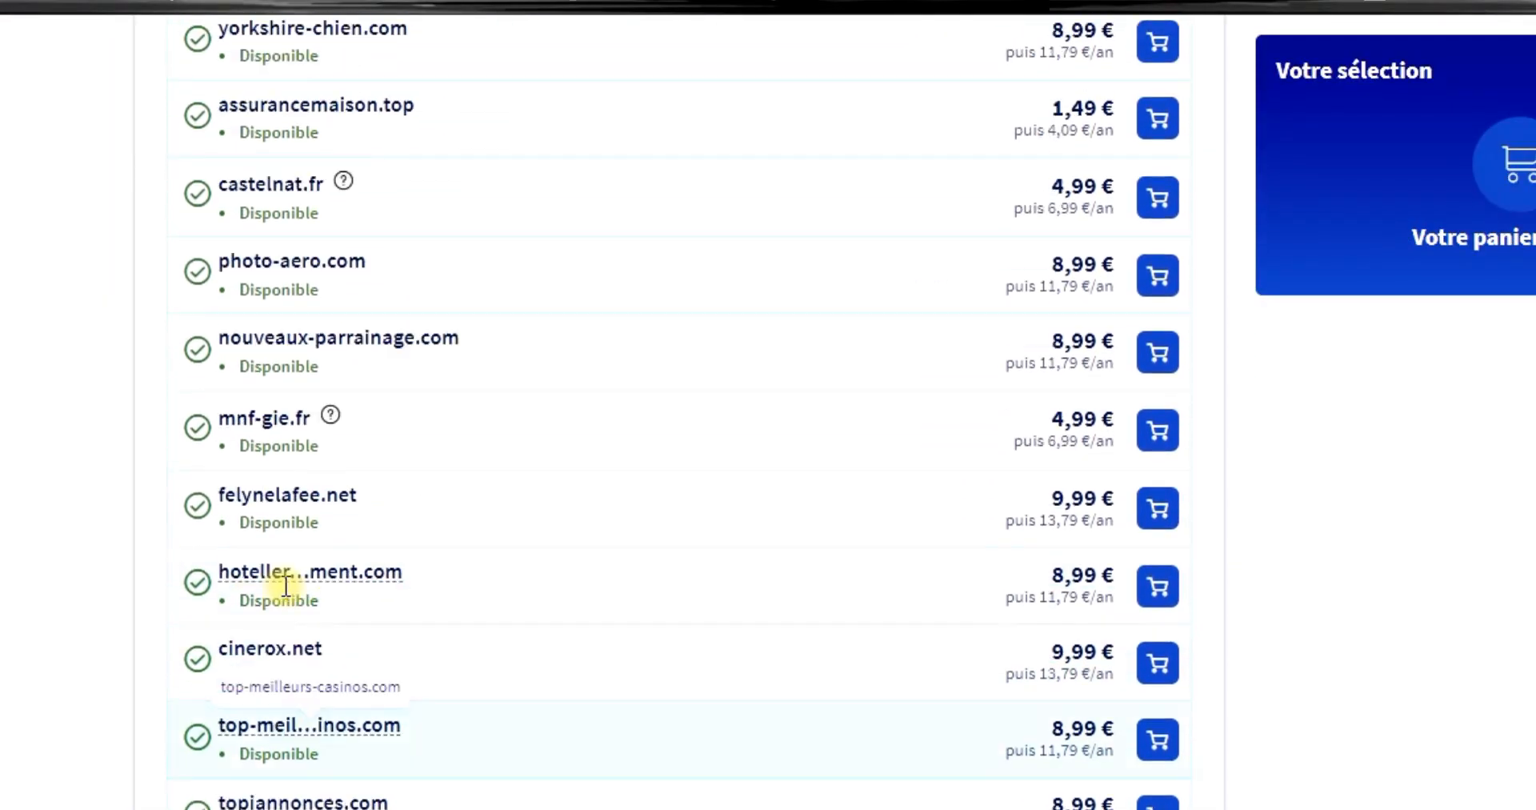
{"action": "scroll", "coordinate": [267, 588], "scroll_direction": "up", "scroll_amount": 20}
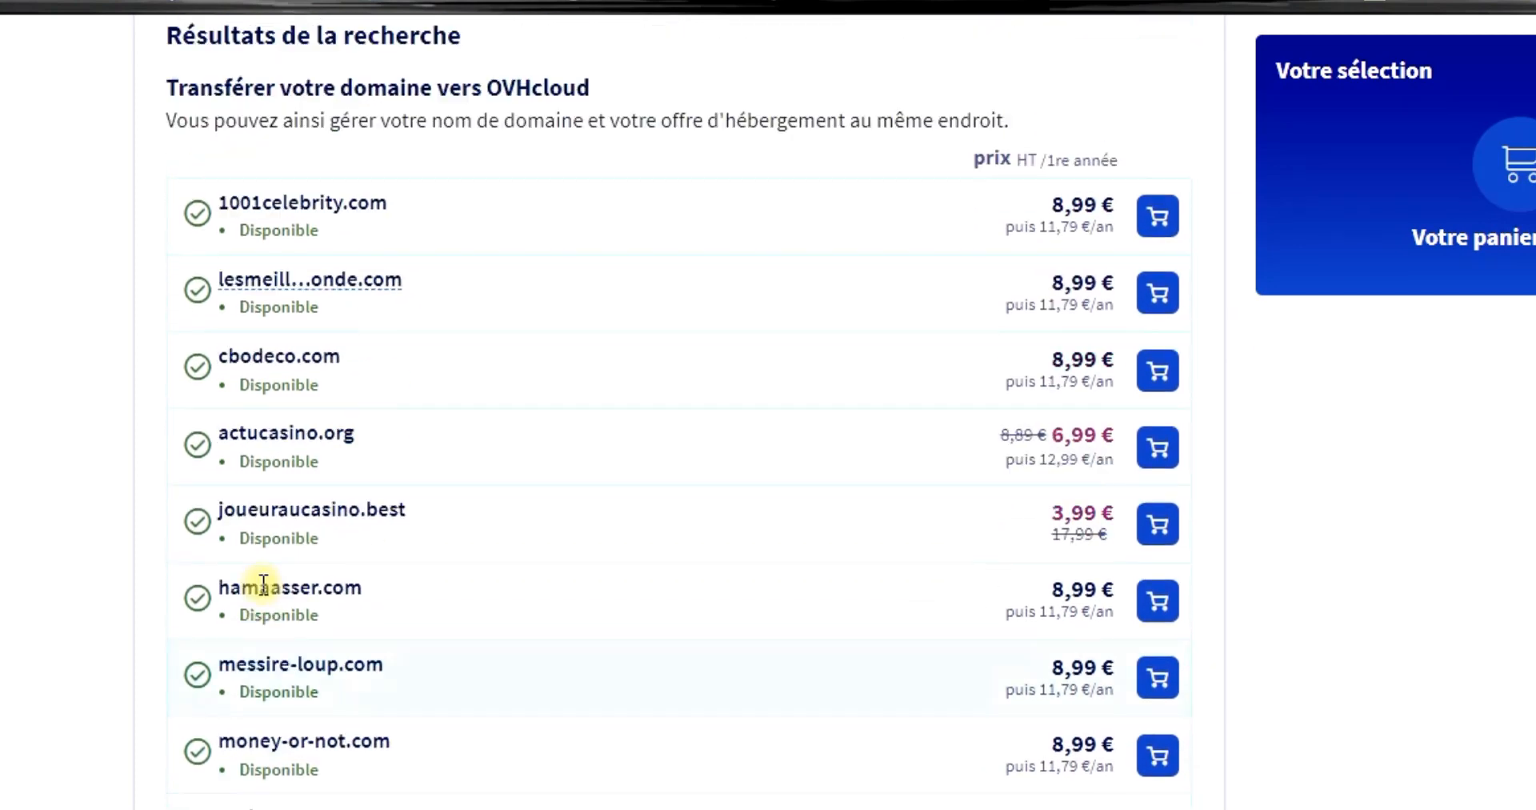
{"action": "scroll", "coordinate": [49, 574], "scroll_direction": "down", "scroll_amount": 5}
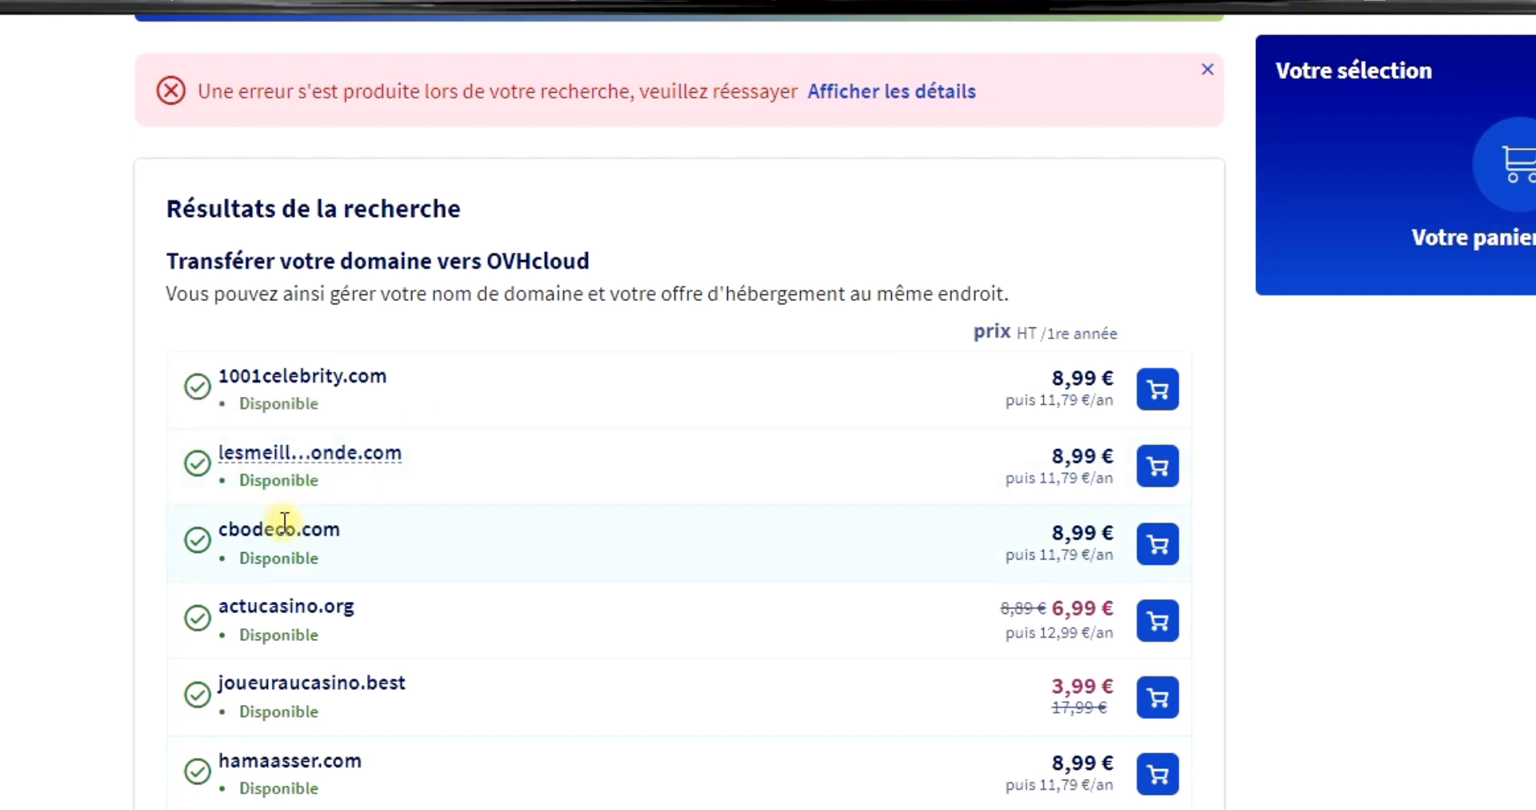
{"action": "double_click", "coordinate": [243, 534]}
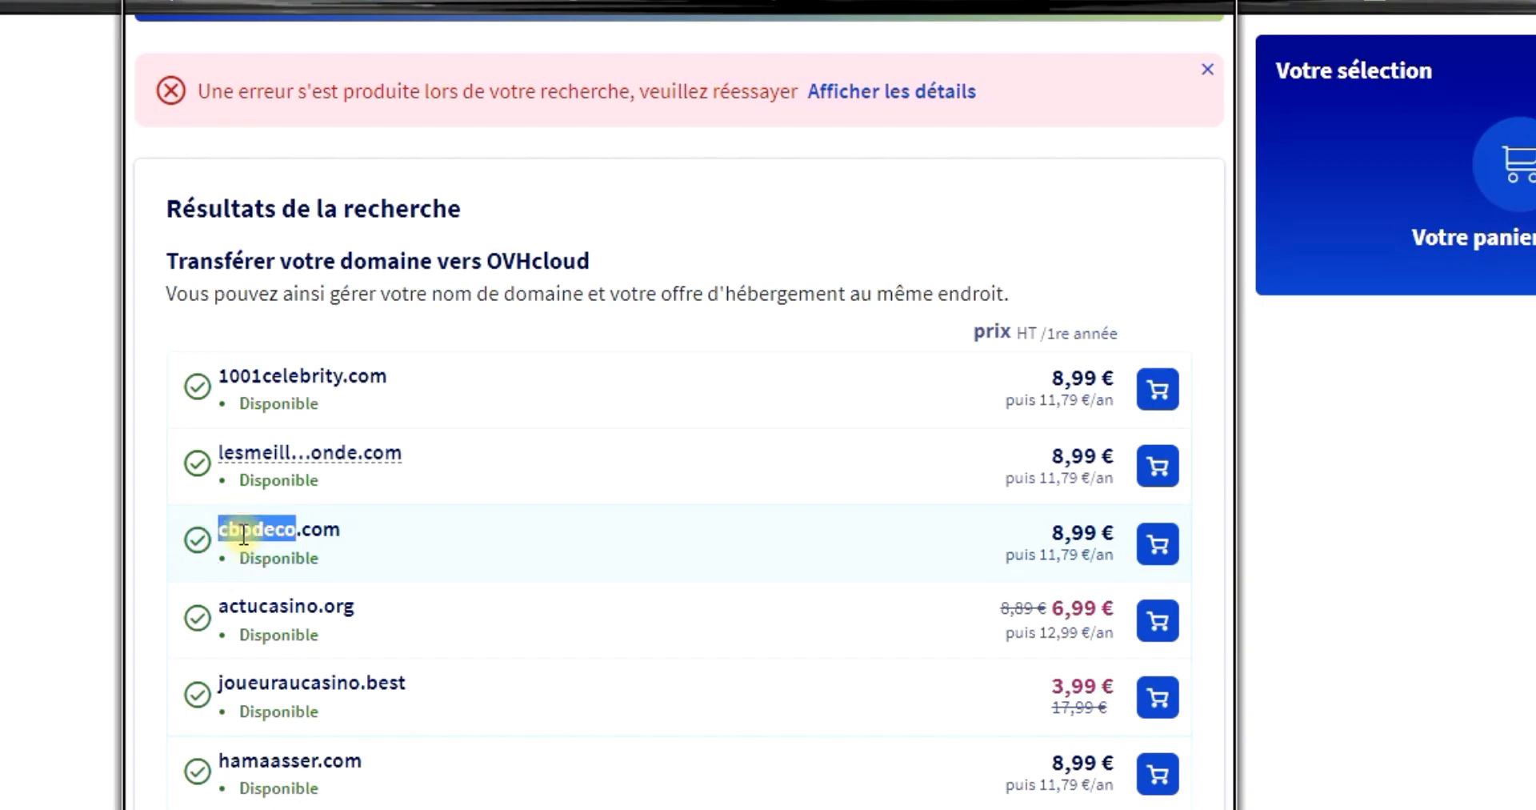
{"action": "left_click_drag", "start_coordinate": [344, 531], "coordinate": [202, 536]}
{"action": "key", "text": "ctrl+c"}
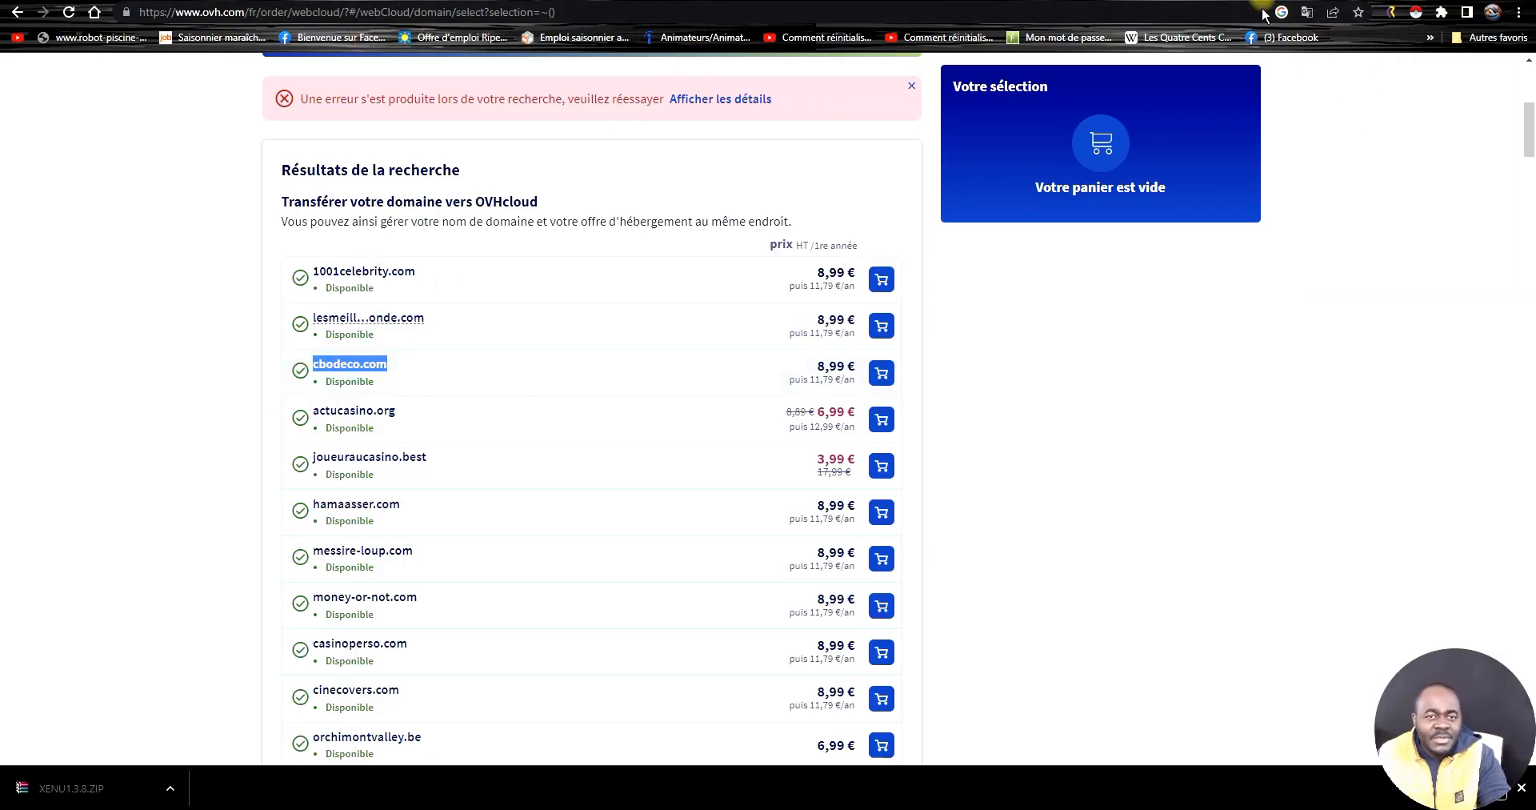
- Switch to the Ahrefs backlink checker and check the backlinks of cbodeco.com
{"action": "left_click_drag", "start_coordinate": [1252, 1], "coordinate": [592, 1]}
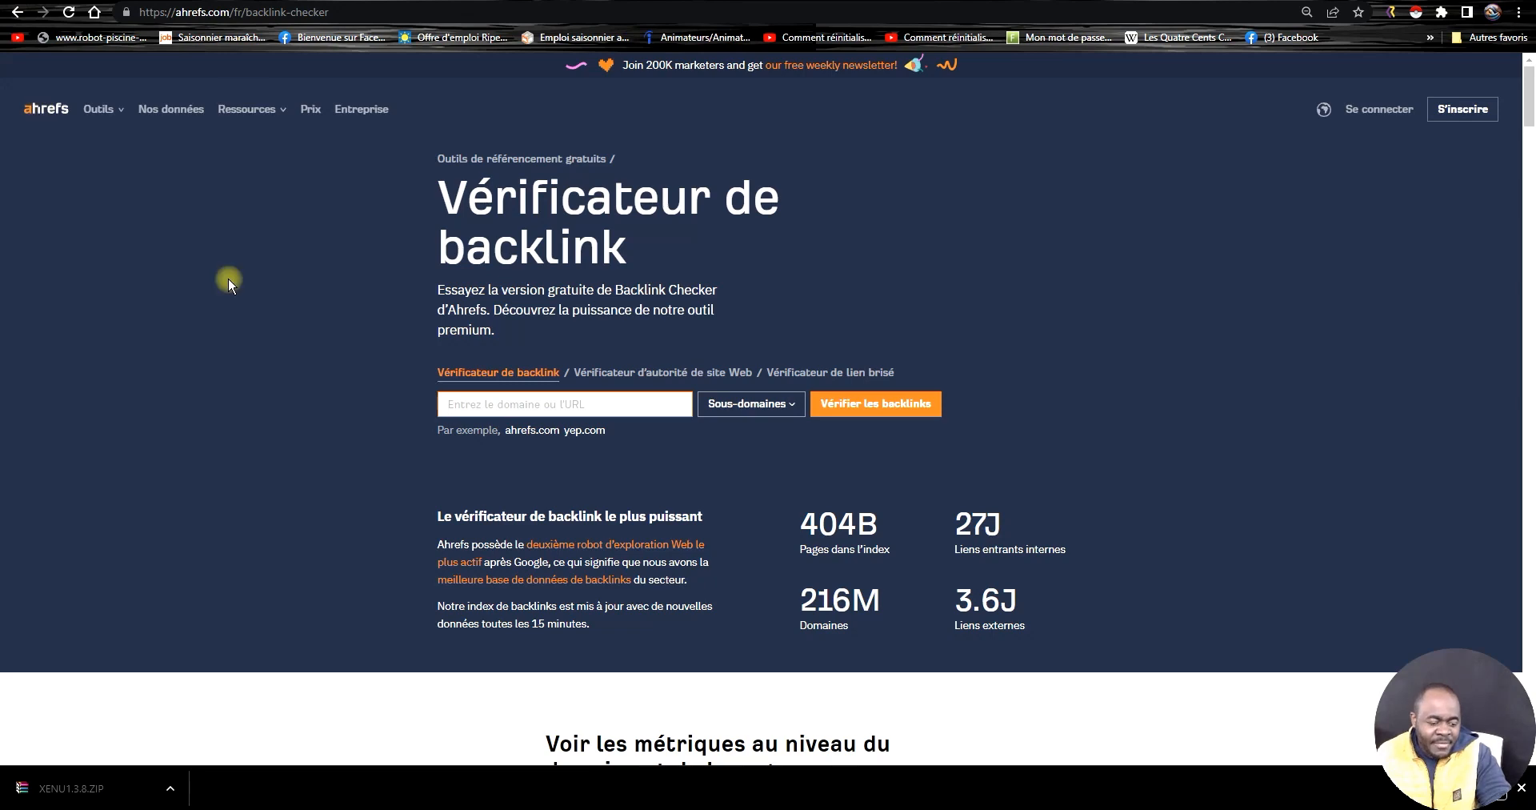
{"action": "key", "text": "ctrl+v"}
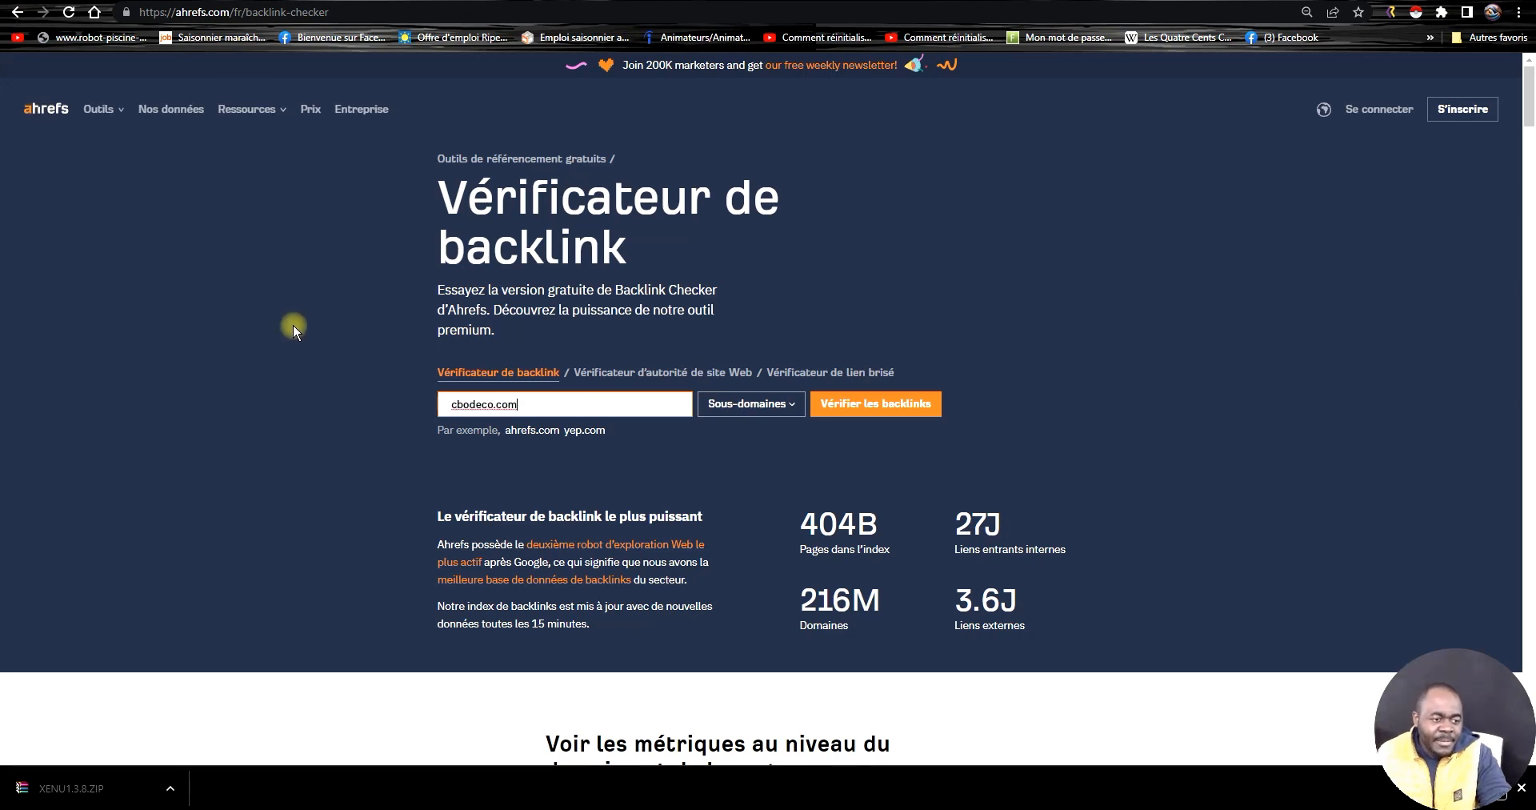
{"action": "left_click", "coordinate": [864, 408]}
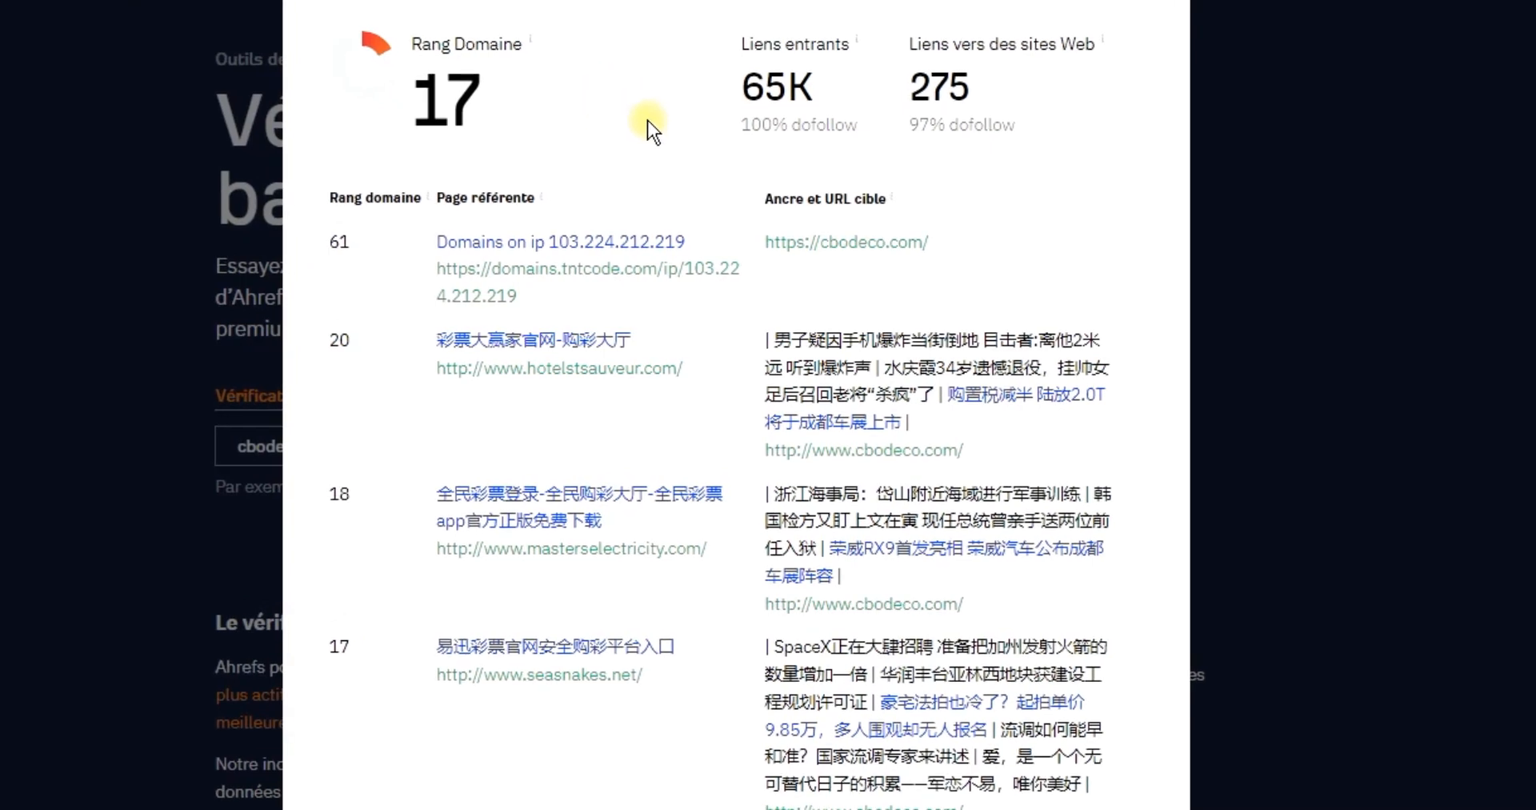
- Examine the domain rank, referring pages and anchor texts in cbodeco.com's backlink profile, dismiss the antivirus alert, and close the profile
{"action": "scroll", "coordinate": [720, 352], "scroll_direction": "down", "scroll_amount": 2}
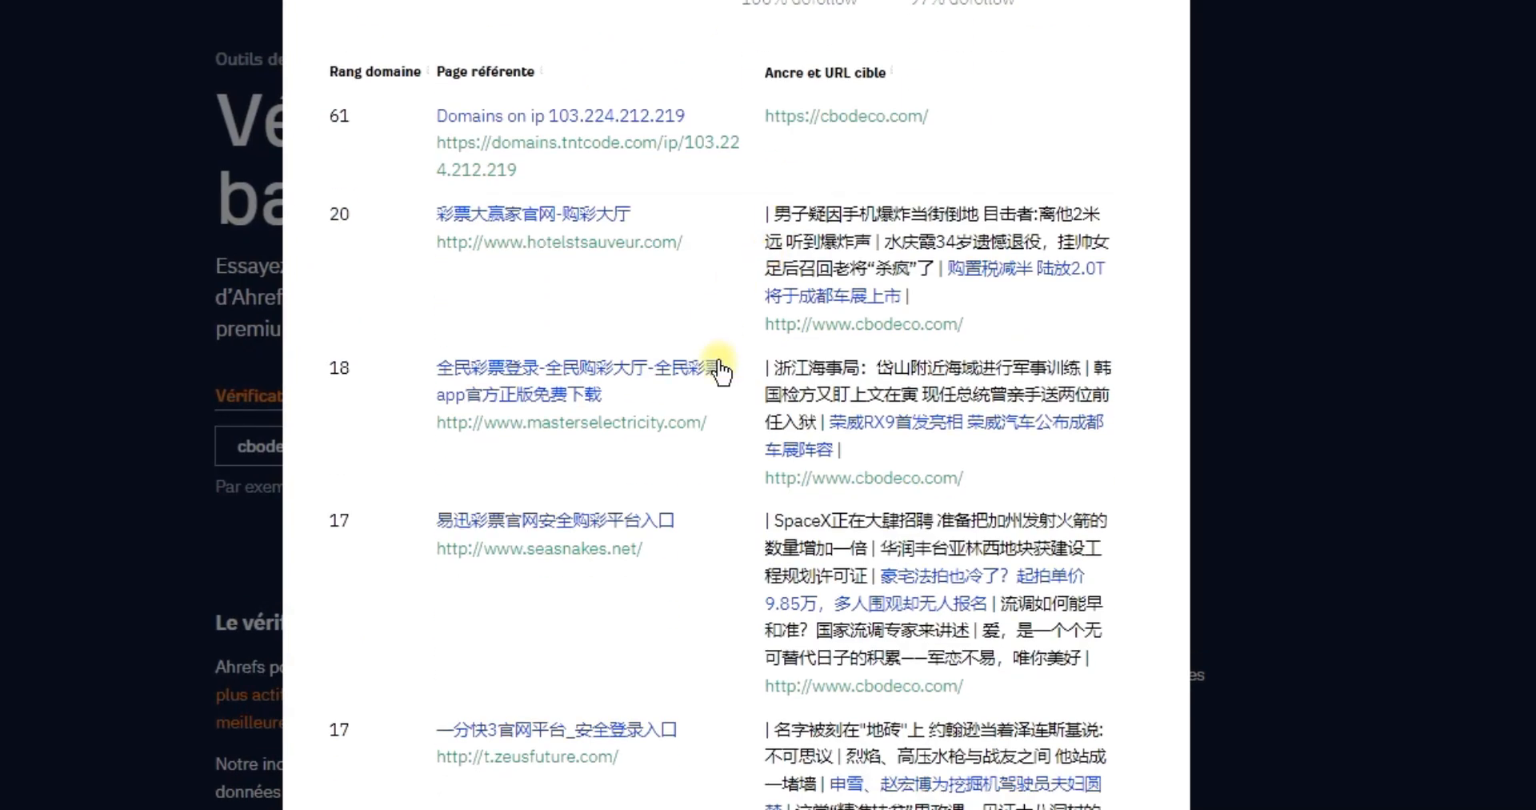
{"action": "scroll", "coordinate": [863, 342], "scroll_direction": "down", "scroll_amount": 6}
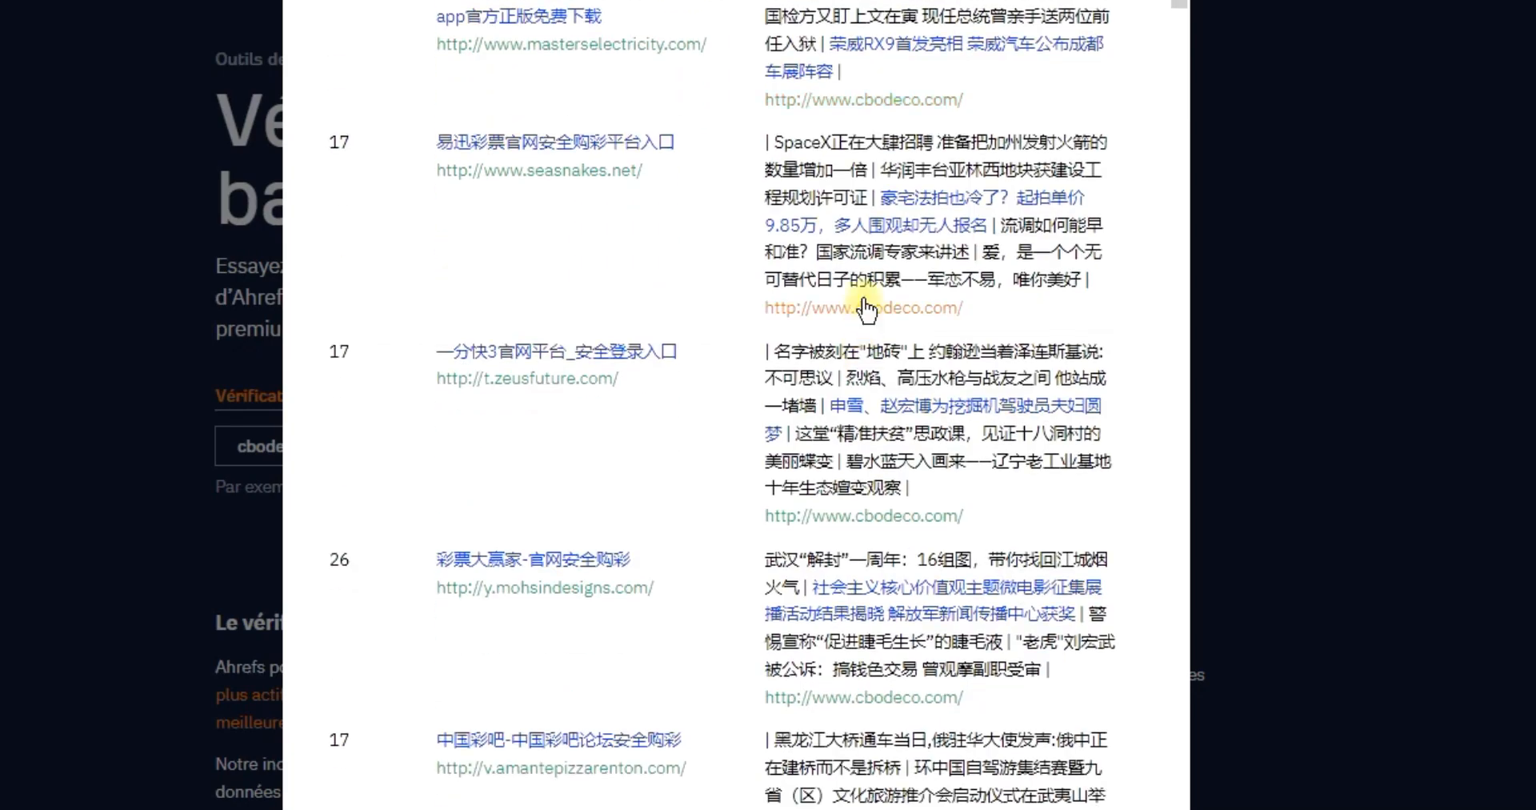
{"action": "scroll", "coordinate": [872, 275], "scroll_direction": "down", "scroll_amount": 1}
{"action": "scroll", "coordinate": [873, 274], "scroll_direction": "down", "scroll_amount": 3}
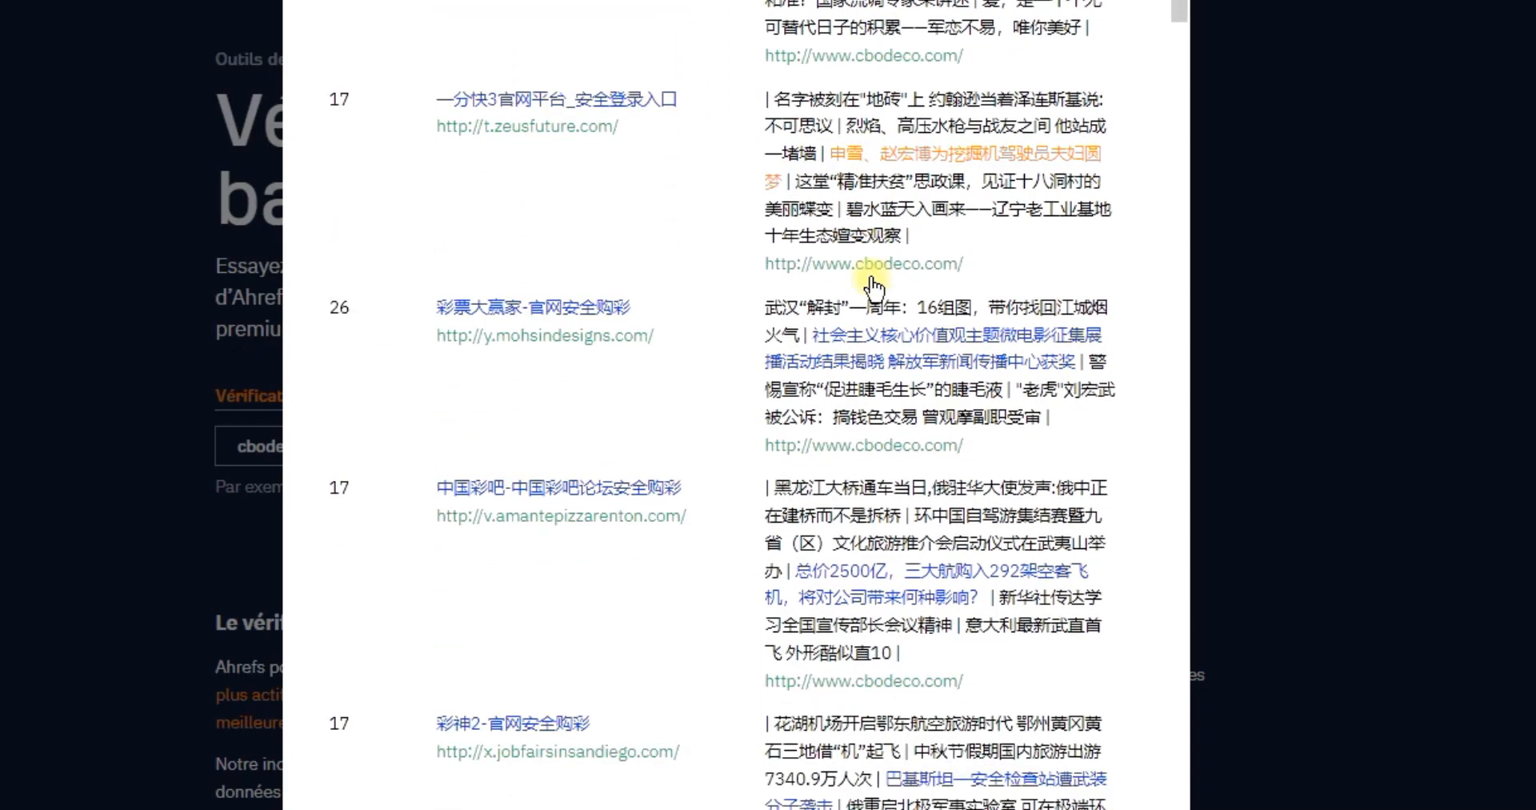
{"action": "scroll", "coordinate": [867, 264], "scroll_direction": "up", "scroll_amount": 5}
{"action": "scroll", "coordinate": [862, 258], "scroll_direction": "up", "scroll_amount": 5}
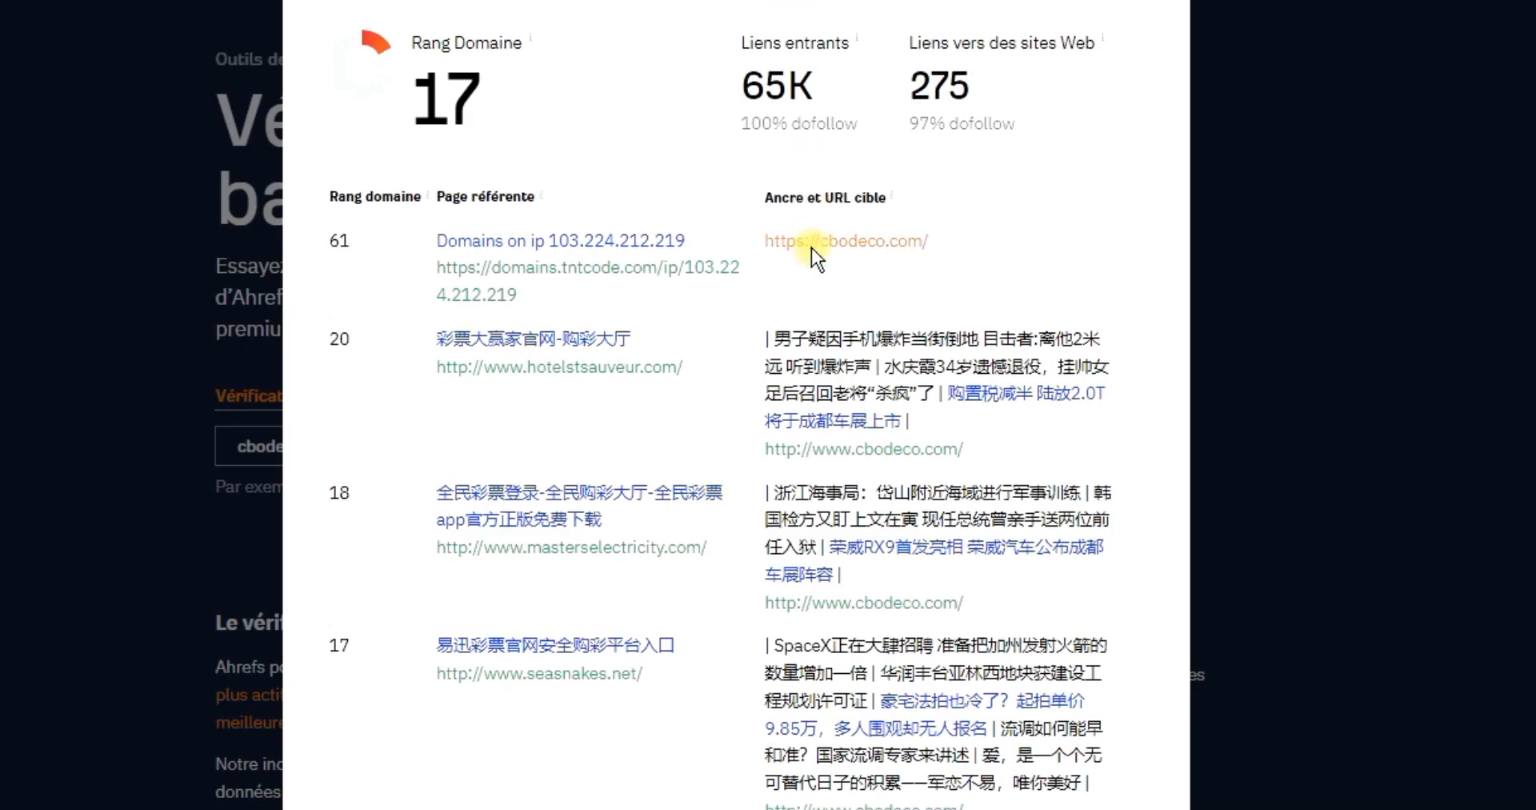
{"action": "scroll", "coordinate": [811, 248], "scroll_direction": "down", "scroll_amount": 3}
{"action": "scroll", "coordinate": [1012, 329], "scroll_direction": "down", "scroll_amount": 12}
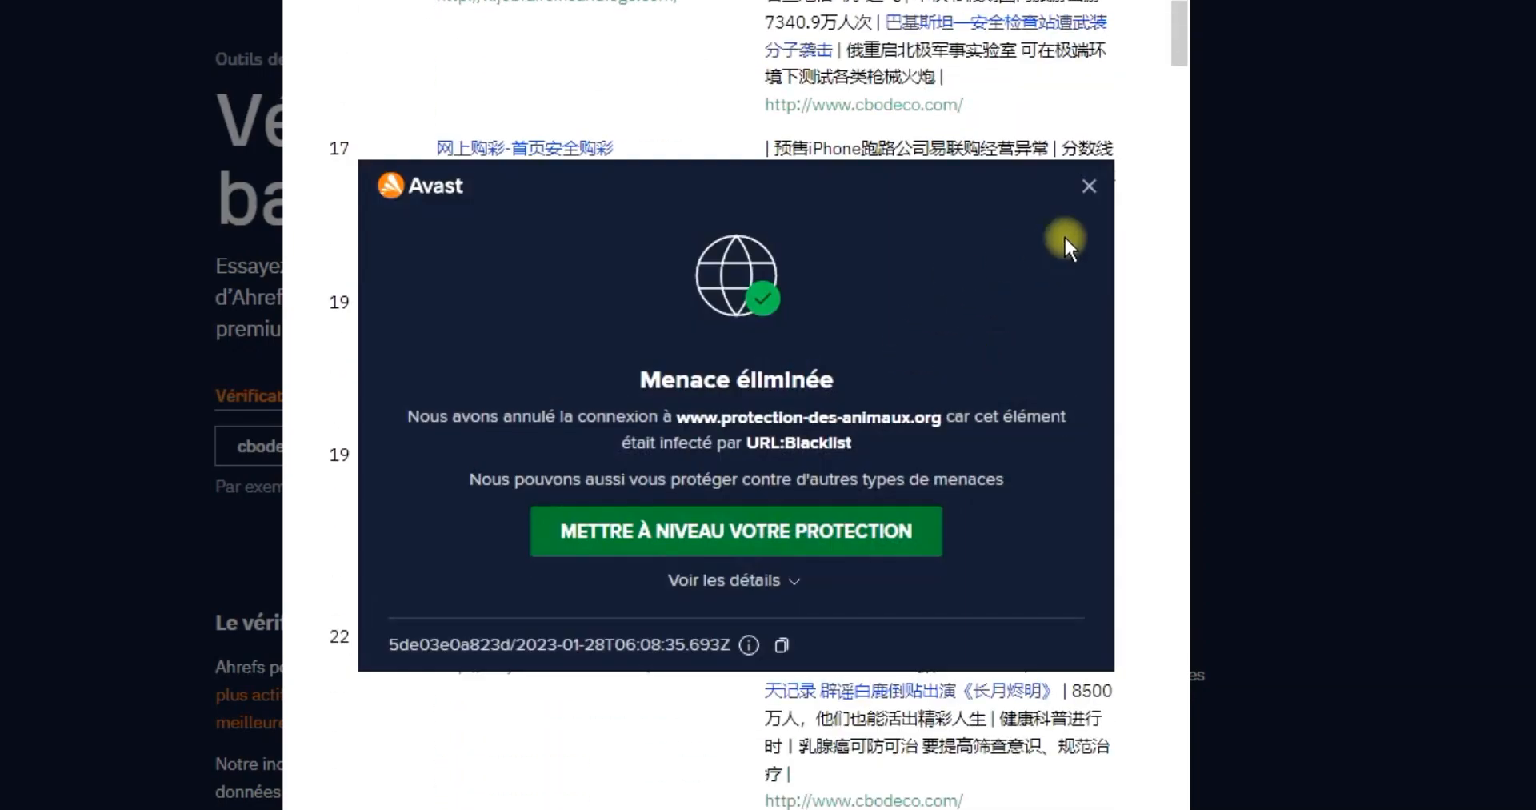
{"action": "left_click", "coordinate": [1089, 186]}
{"action": "scroll", "coordinate": [973, 392], "scroll_direction": "down", "scroll_amount": 8}
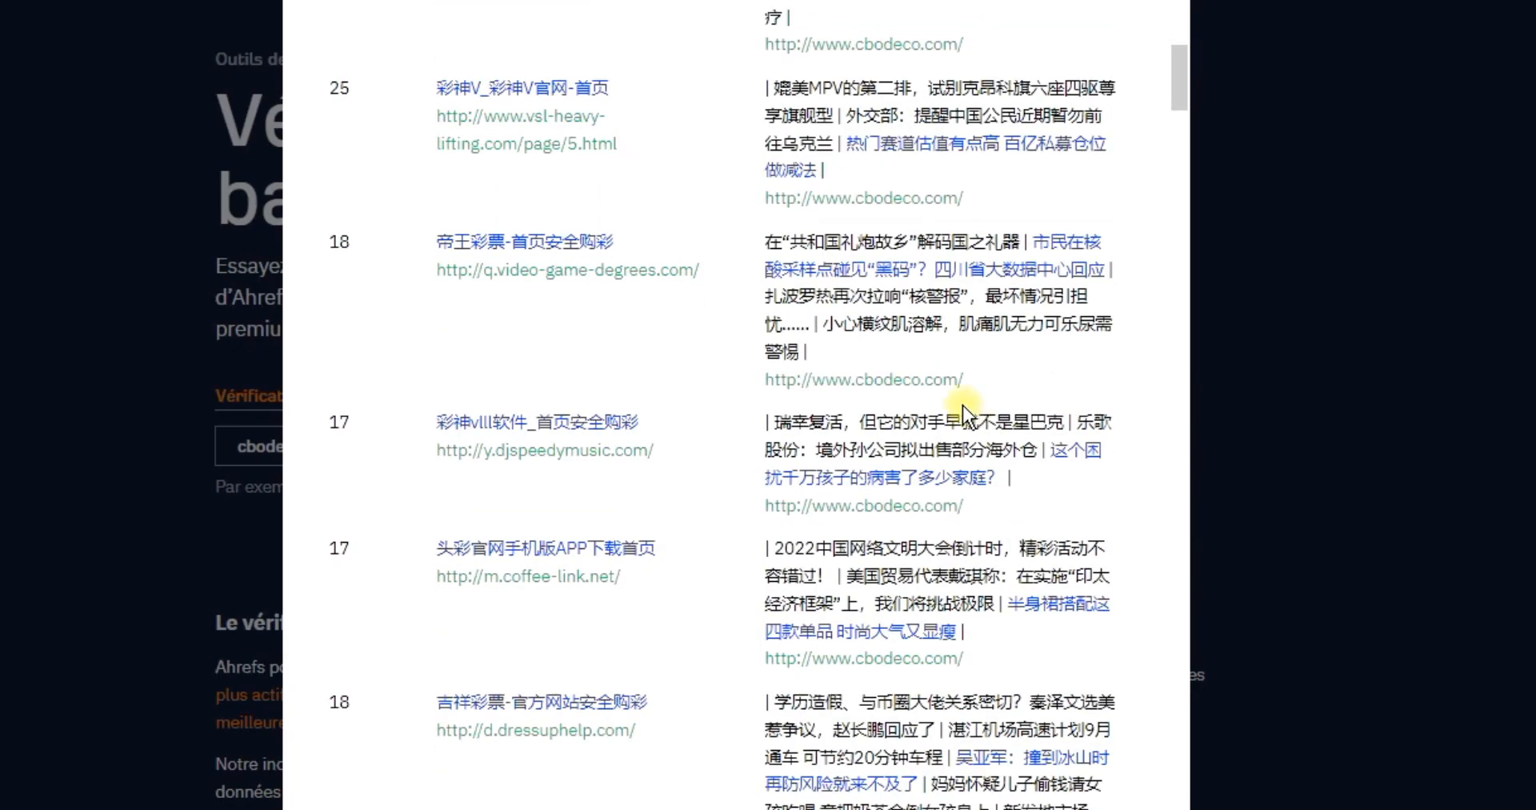
{"action": "scroll", "coordinate": [963, 405], "scroll_direction": "down", "scroll_amount": 12}
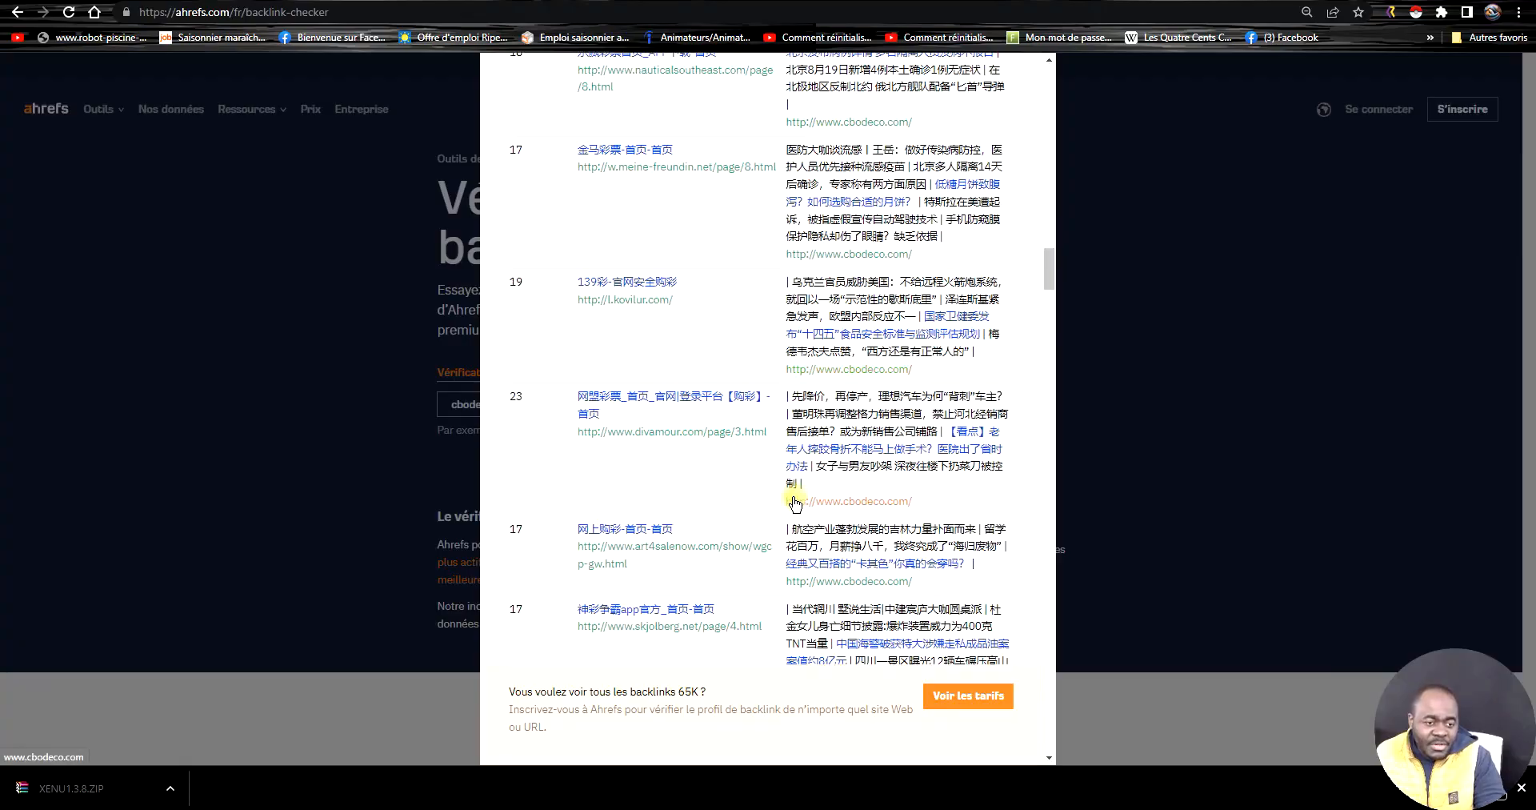
{"action": "scroll", "coordinate": [788, 512], "scroll_direction": "down", "scroll_amount": 1}
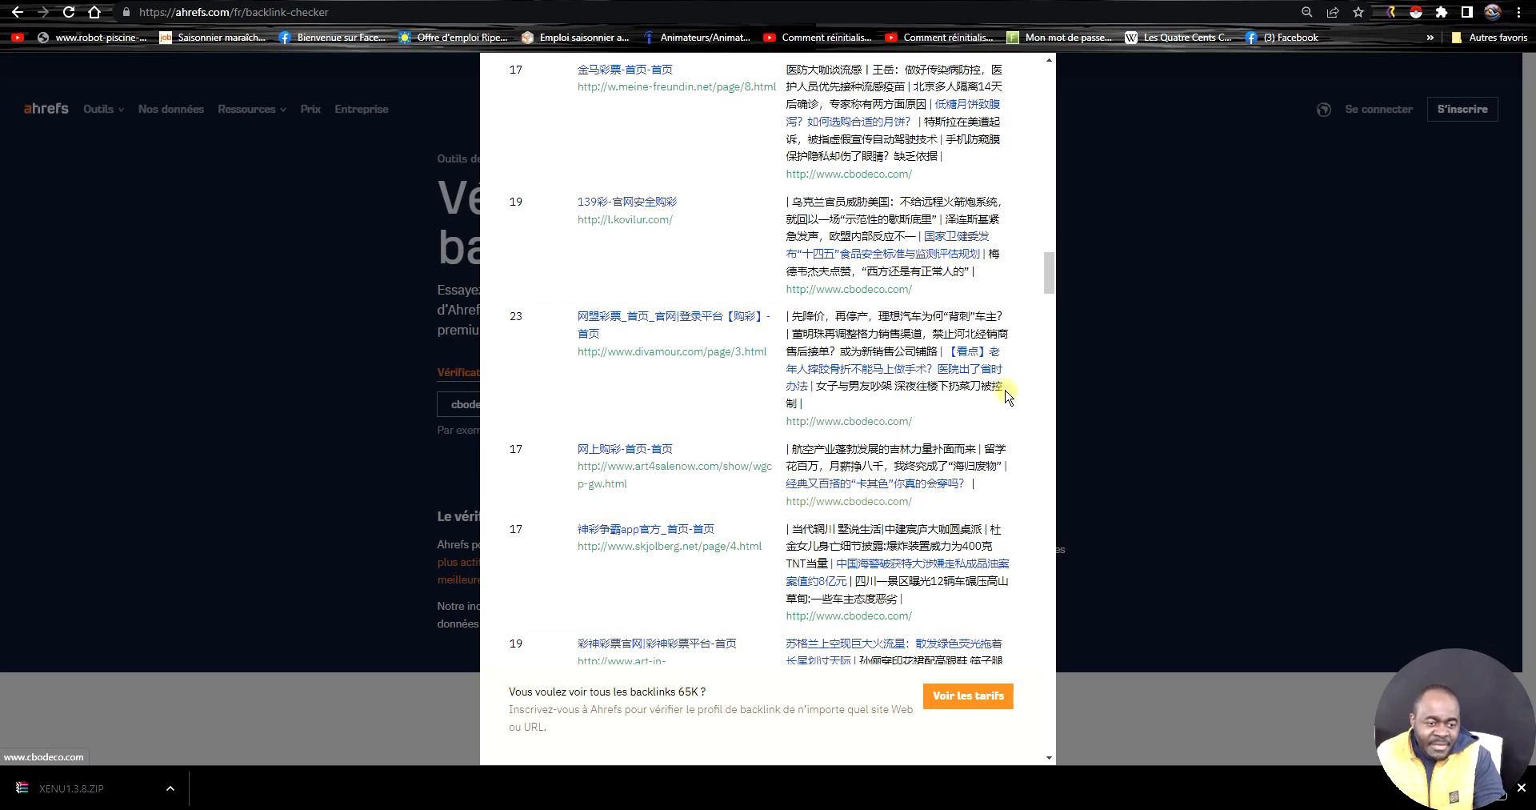
{"action": "scroll", "coordinate": [1007, 396], "scroll_direction": "down", "scroll_amount": 2}
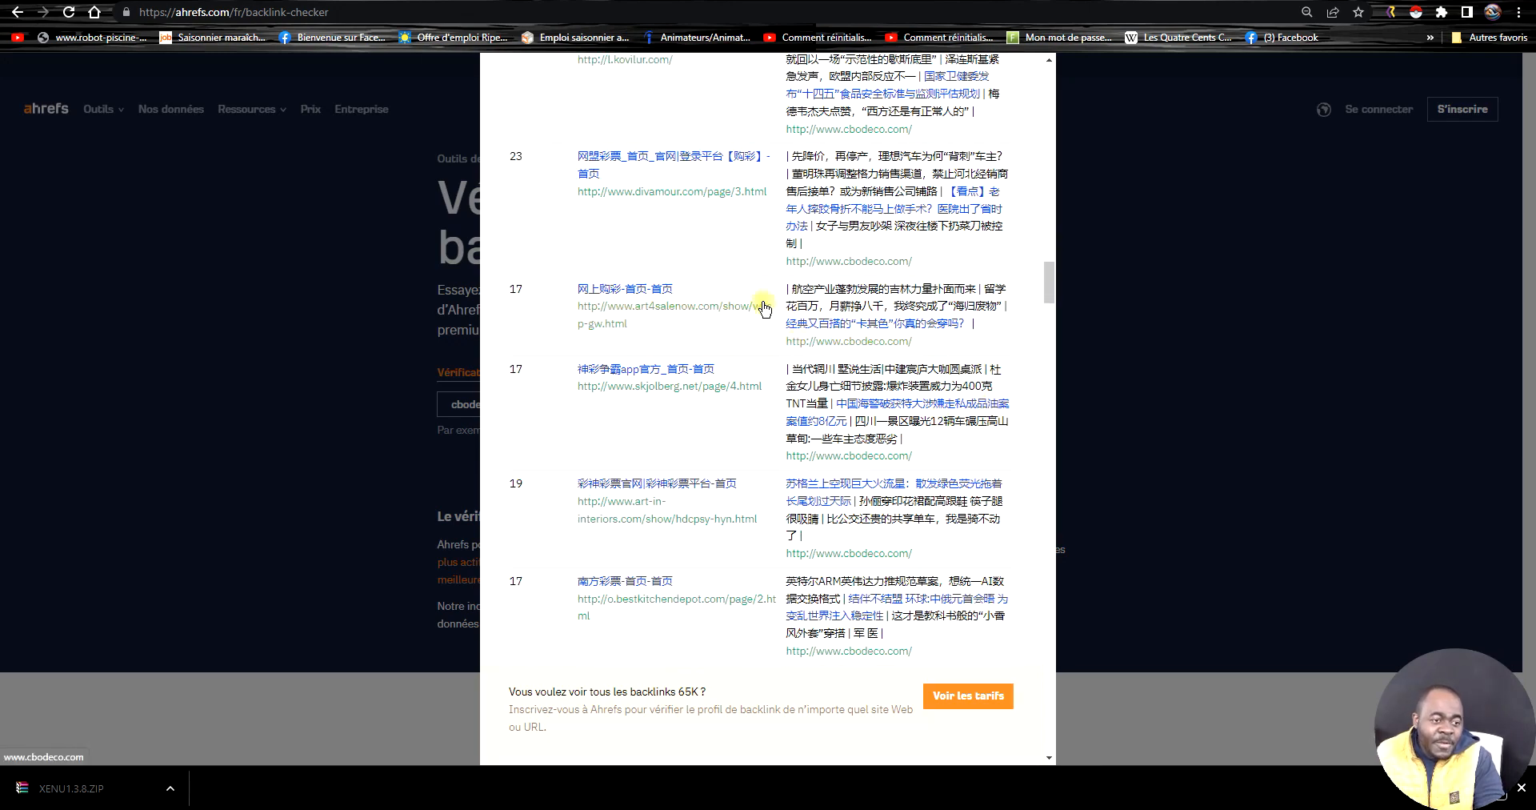
{"action": "scroll", "coordinate": [766, 350], "scroll_direction": "down", "scroll_amount": 4}
{"action": "scroll", "coordinate": [852, 352], "scroll_direction": "down", "scroll_amount": 10}
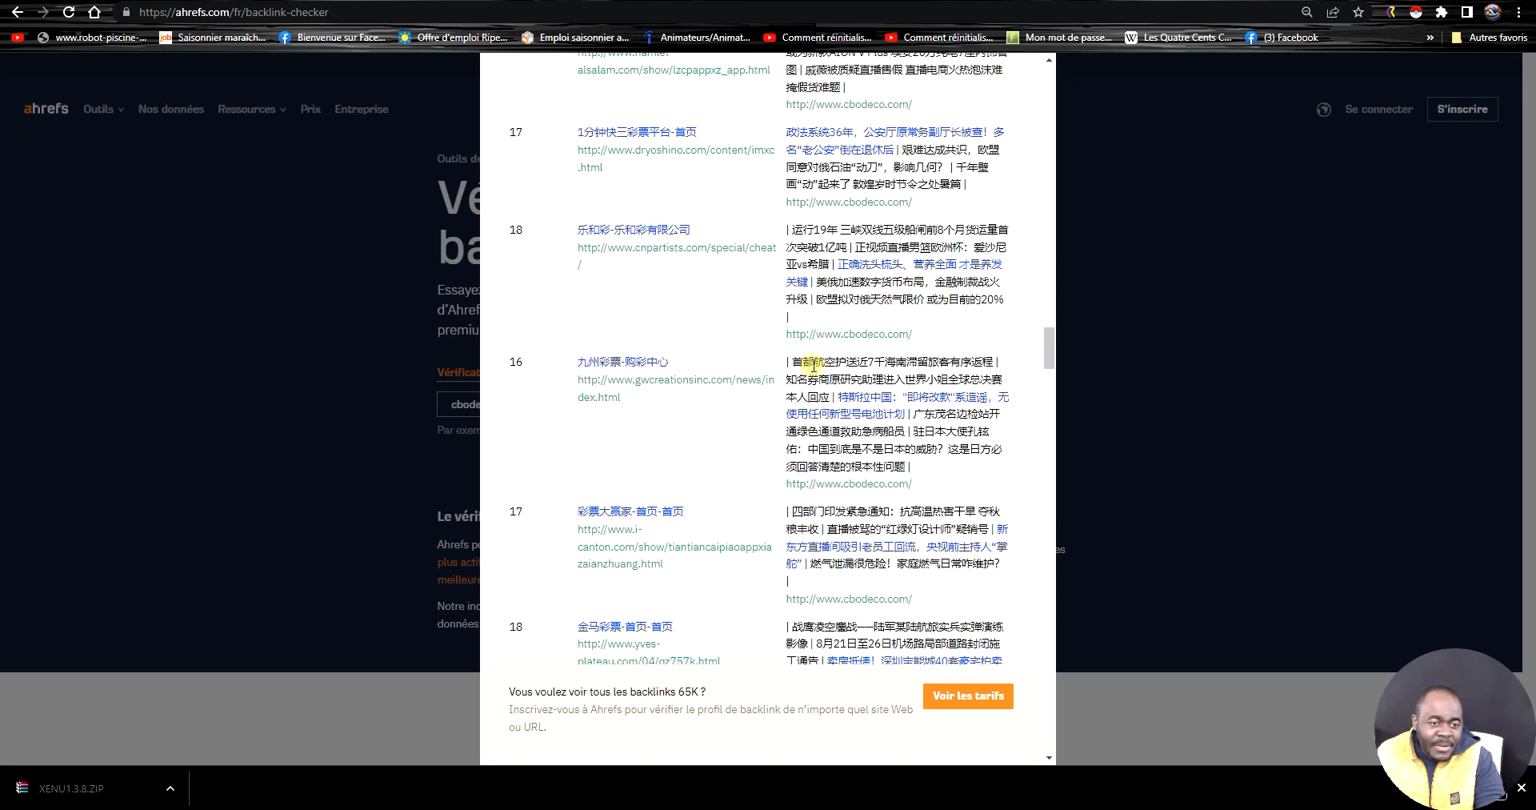
{"action": "scroll", "coordinate": [875, 498], "scroll_direction": "down", "scroll_amount": 2}
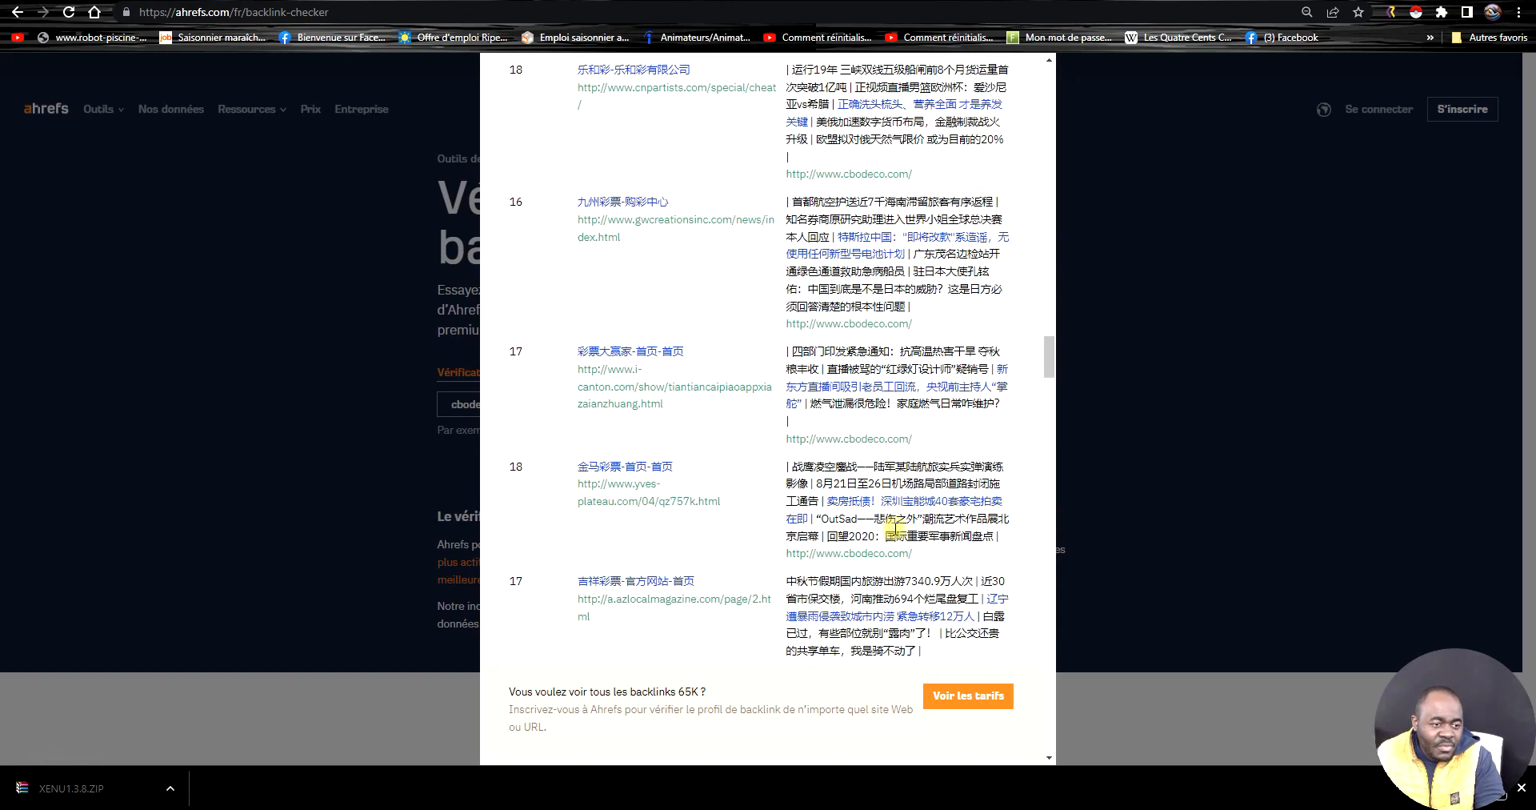
{"action": "left_click_drag", "start_coordinate": [1050, 364], "coordinate": [1036, 82]}
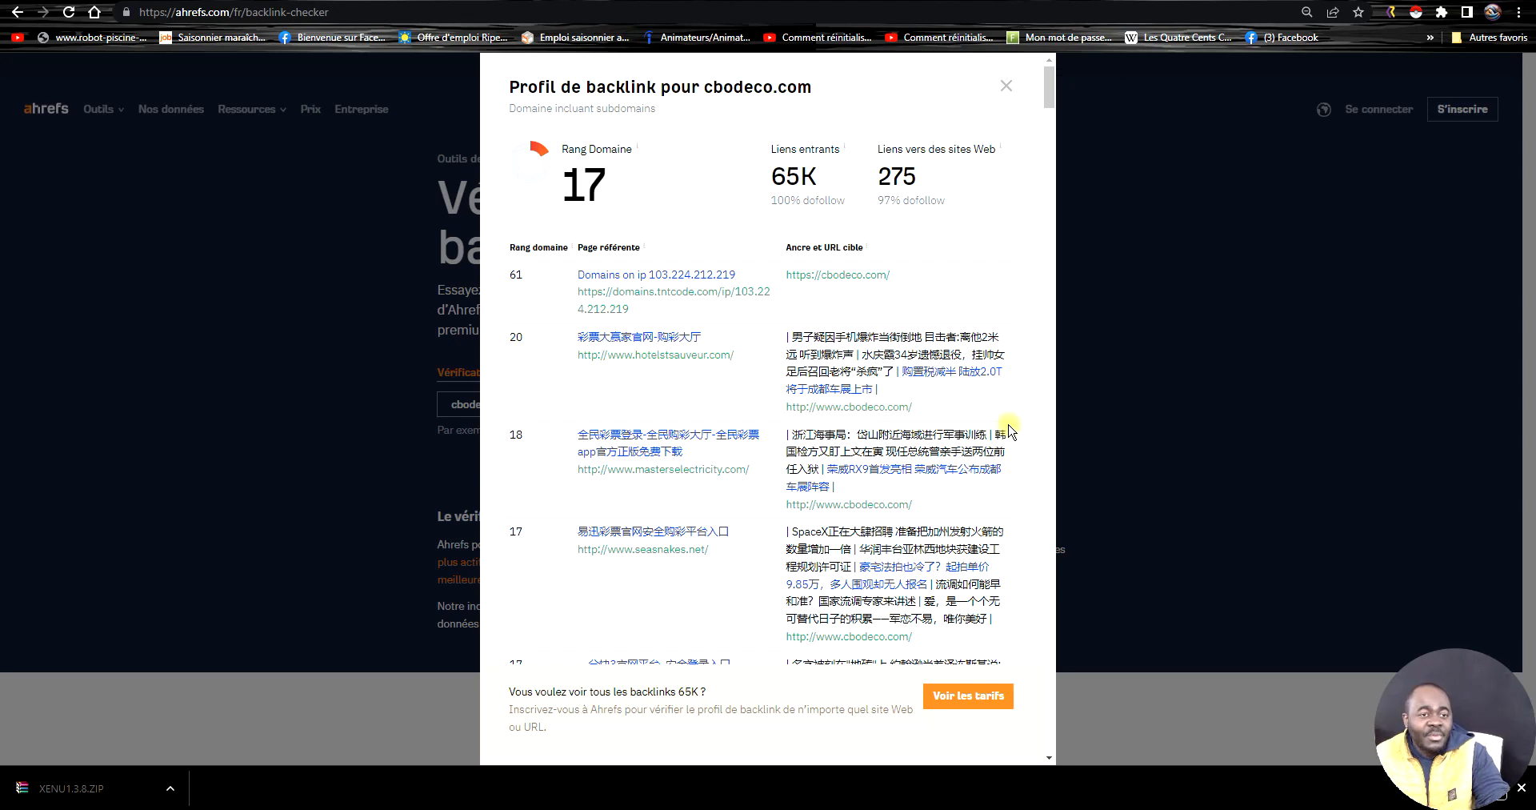
{"action": "left_click", "coordinate": [1008, 88]}
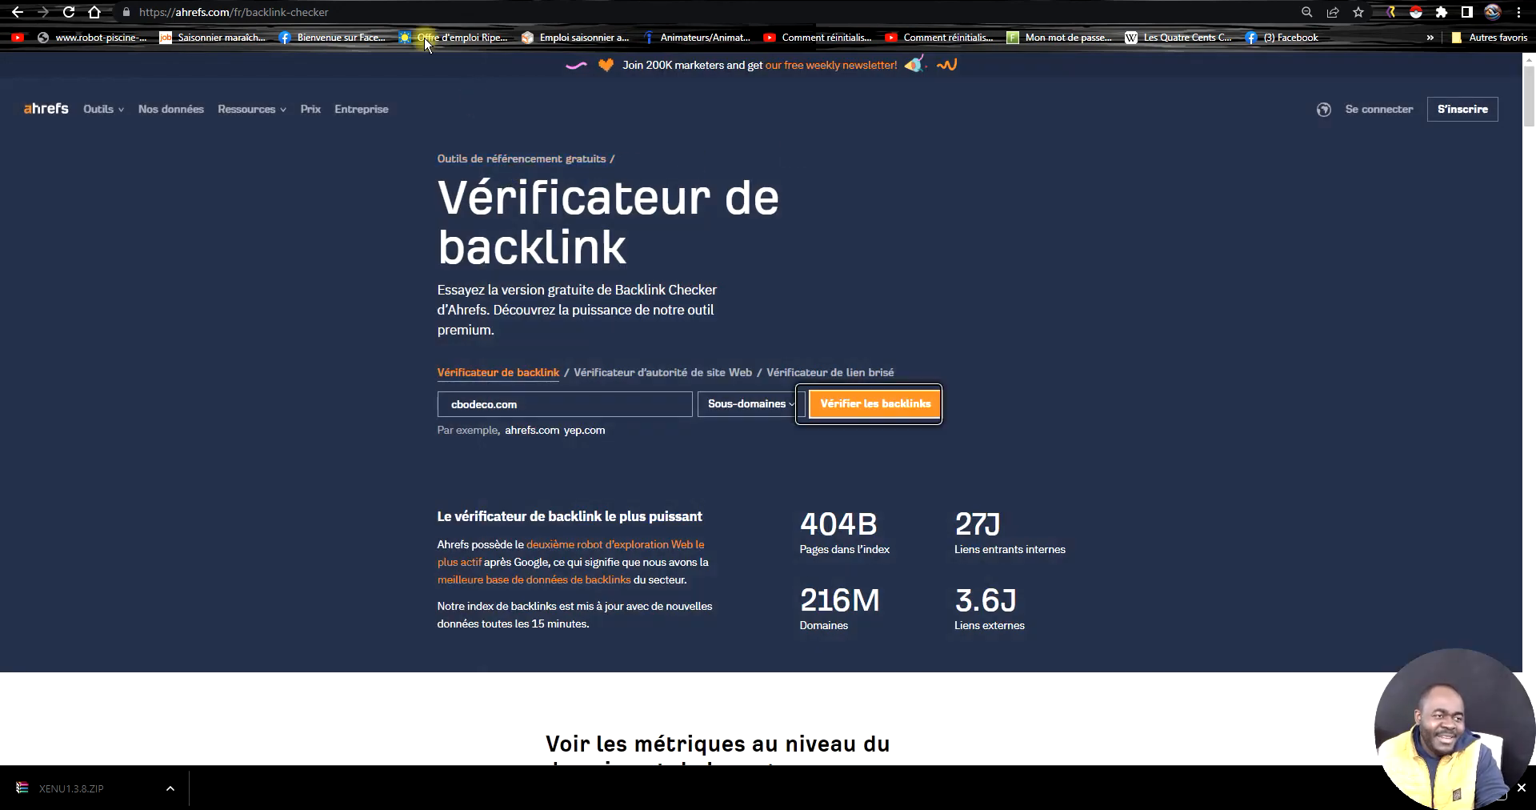
- Return to the OVHcloud results and copy the available domain le-maroc-annonces.com
{"action": "left_click", "coordinate": [429, 3]}
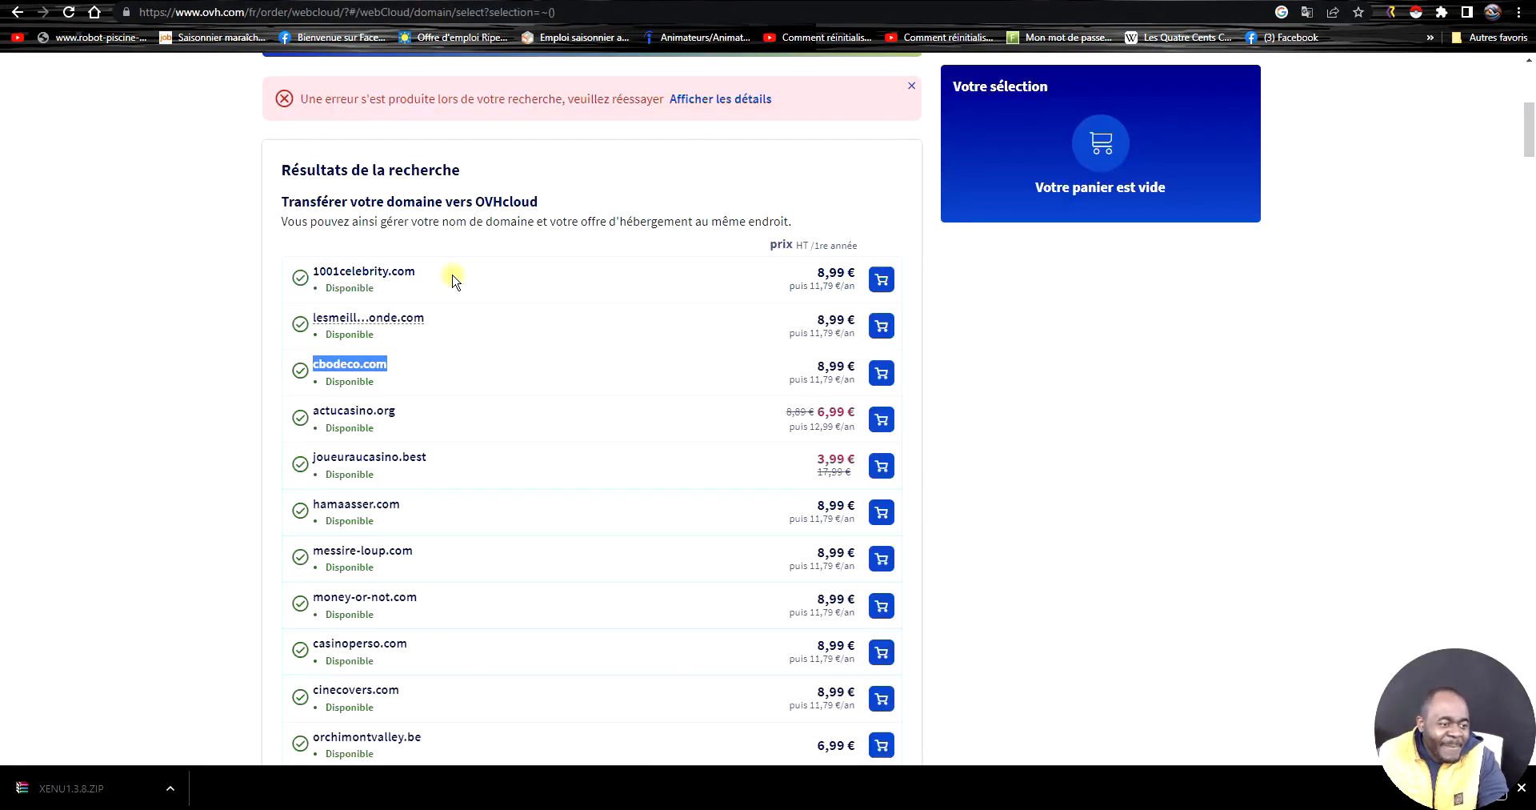
{"action": "scroll", "coordinate": [454, 290], "scroll_direction": "down", "scroll_amount": 1}
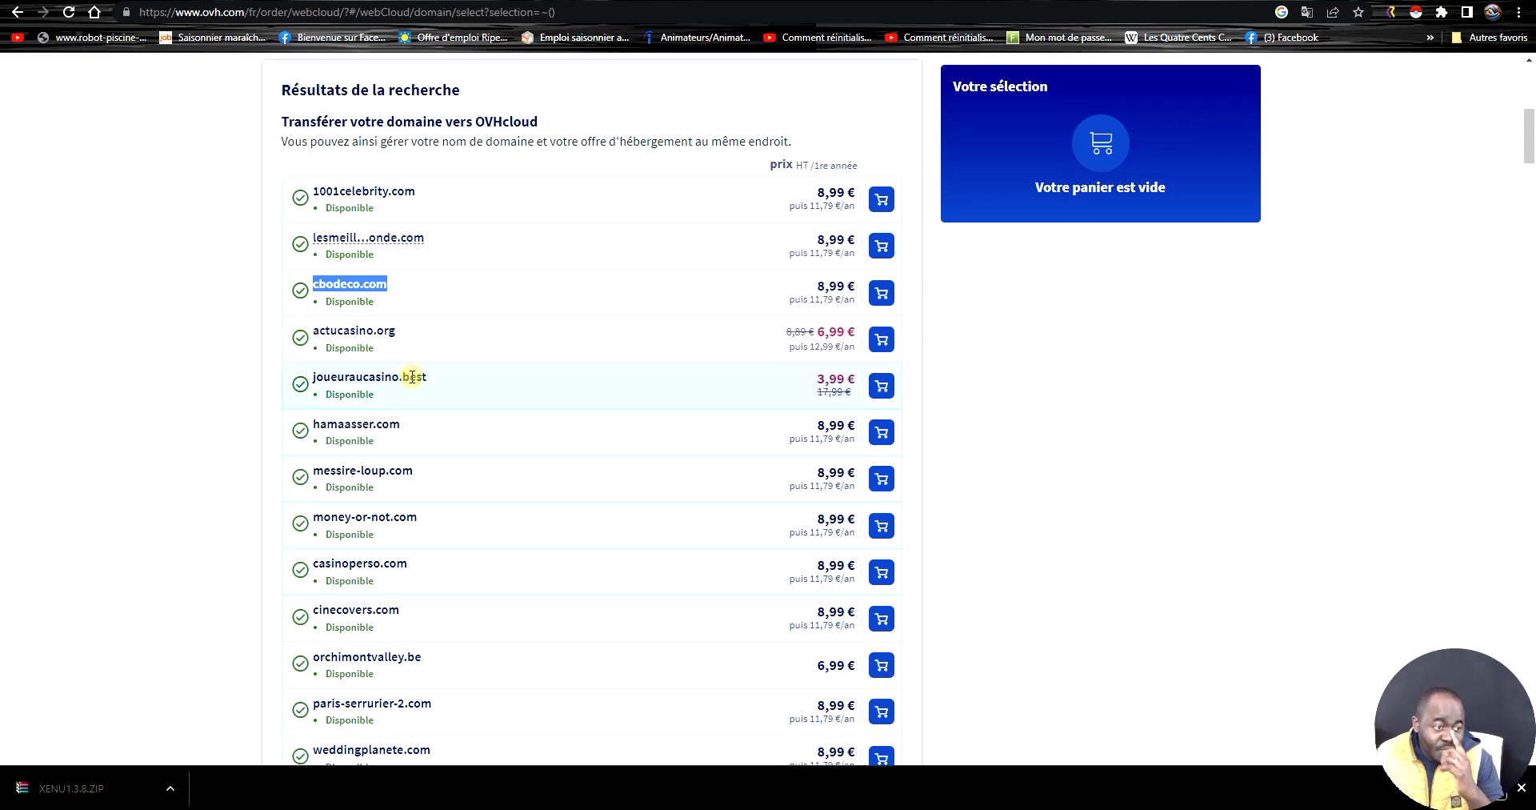
{"action": "scroll", "coordinate": [412, 377], "scroll_direction": "down", "scroll_amount": 1}
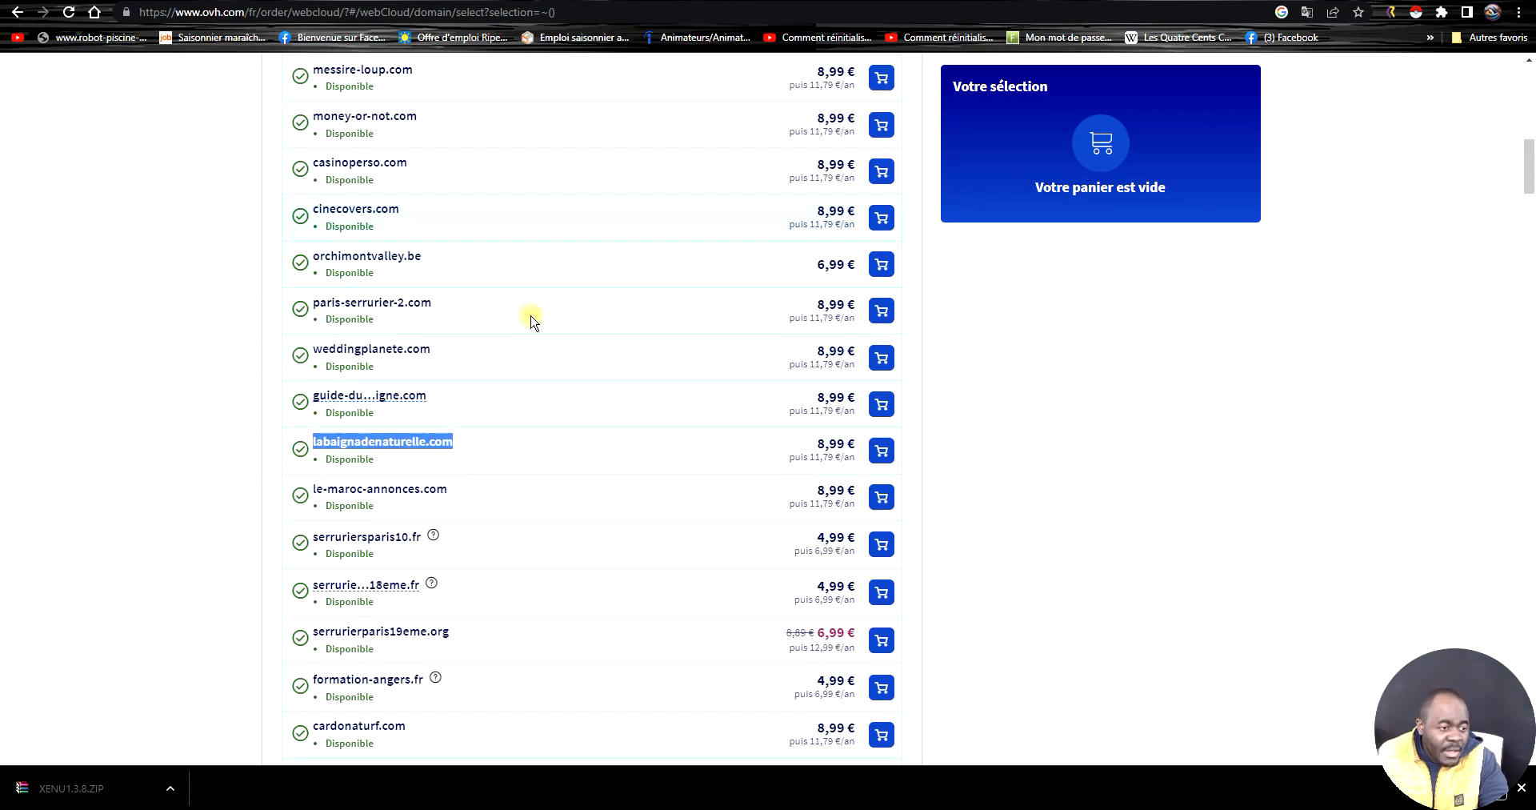
{"action": "scroll", "coordinate": [531, 322], "scroll_direction": "down", "scroll_amount": 3}
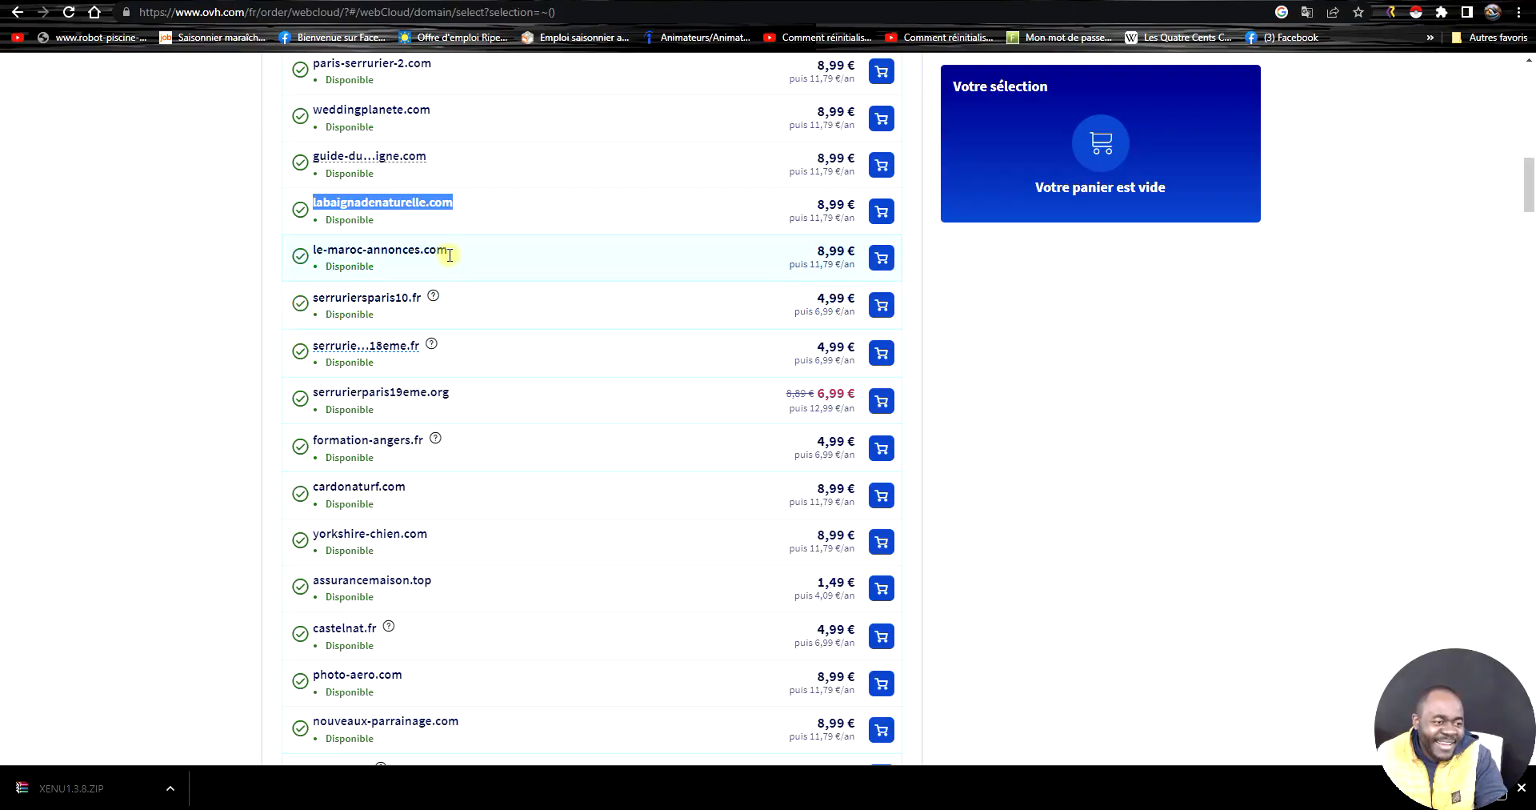
{"action": "left_click_drag", "start_coordinate": [446, 248], "coordinate": [355, 241]}
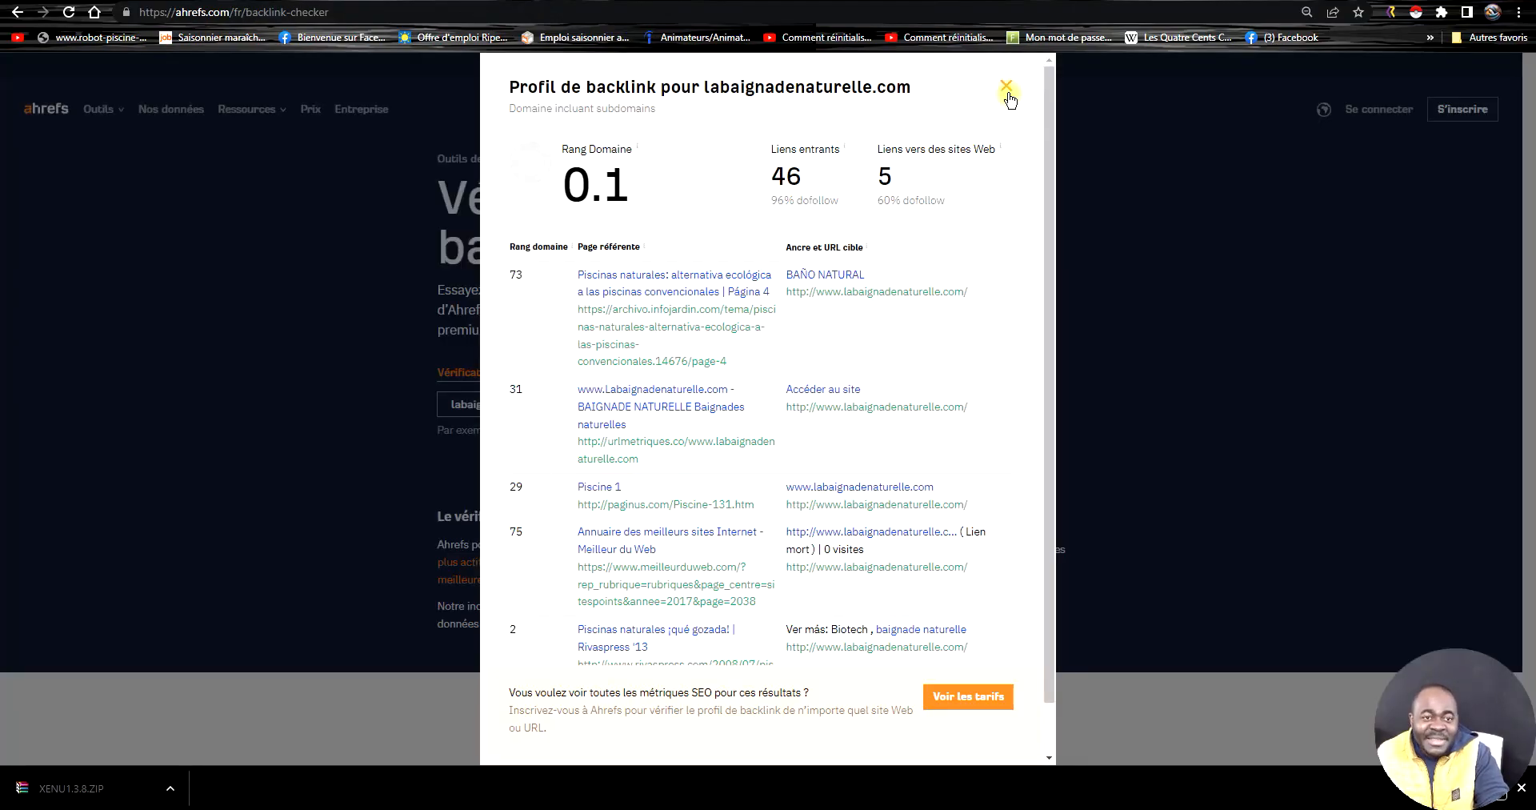
- In the Ahrefs backlink checker, close the open profile, check le-maroc-annonces.com and review its referring pages and anchors
{"action": "left_click", "coordinate": [1007, 91]}
{"action": "left_click_drag", "start_coordinate": [690, 403], "coordinate": [316, 415]}
{"action": "type", "text": "le-maroc-annonces.com"}
{"action": "left_click", "coordinate": [874, 403]}
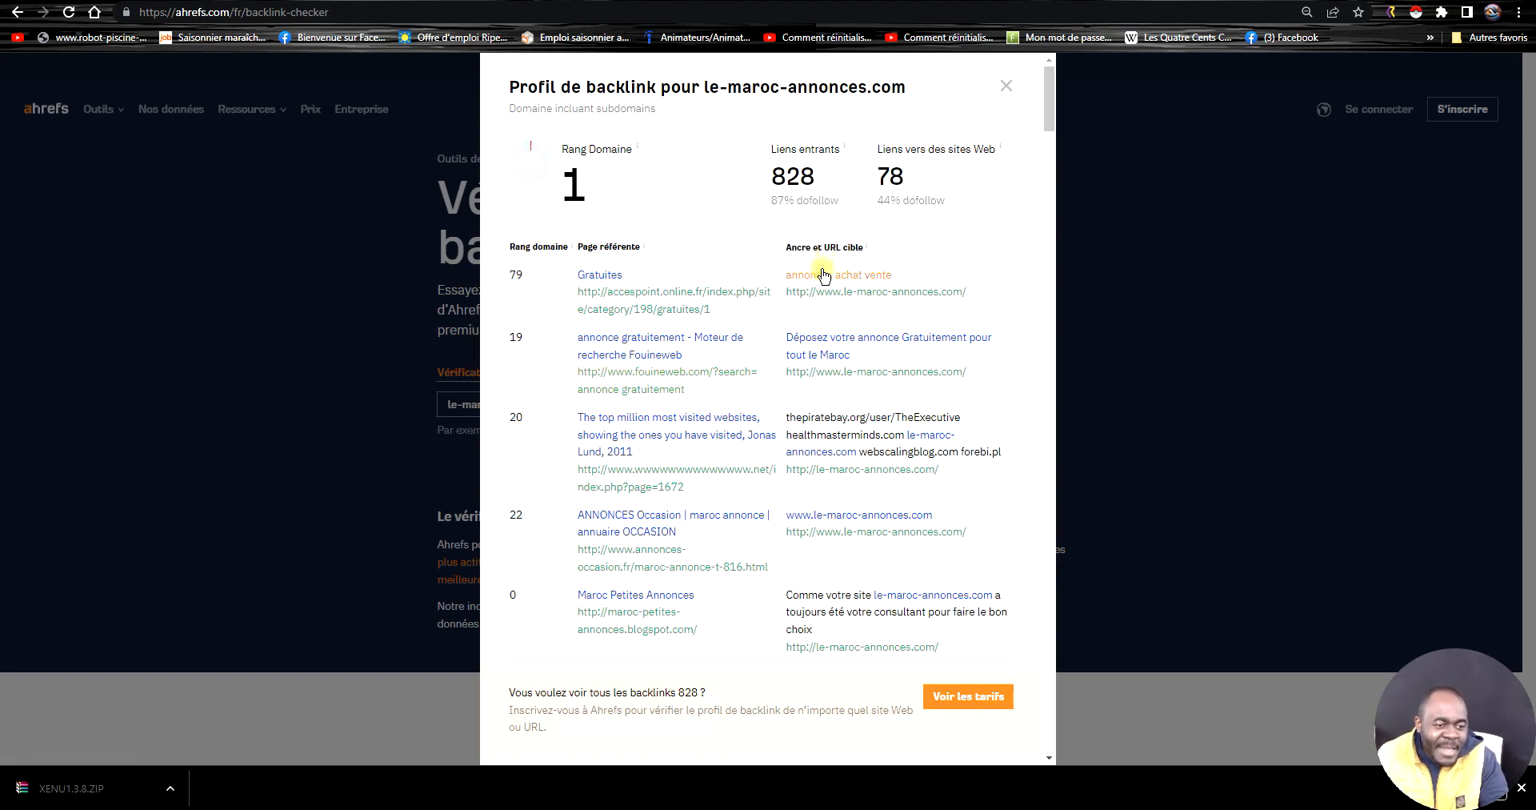
{"action": "scroll", "coordinate": [886, 416], "scroll_direction": "down", "scroll_amount": 5}
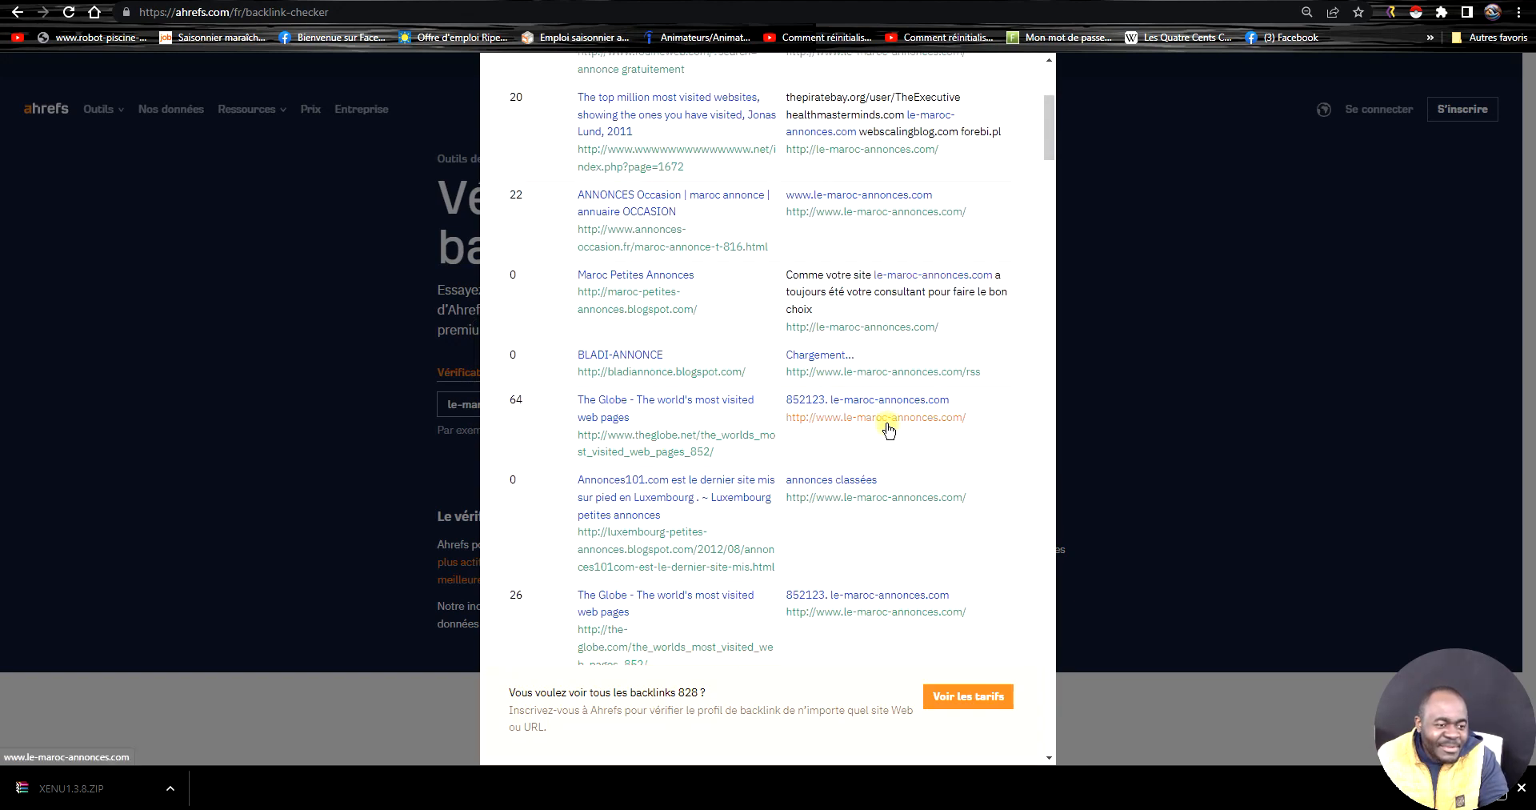
{"action": "scroll", "coordinate": [887, 436], "scroll_direction": "down", "scroll_amount": 5}
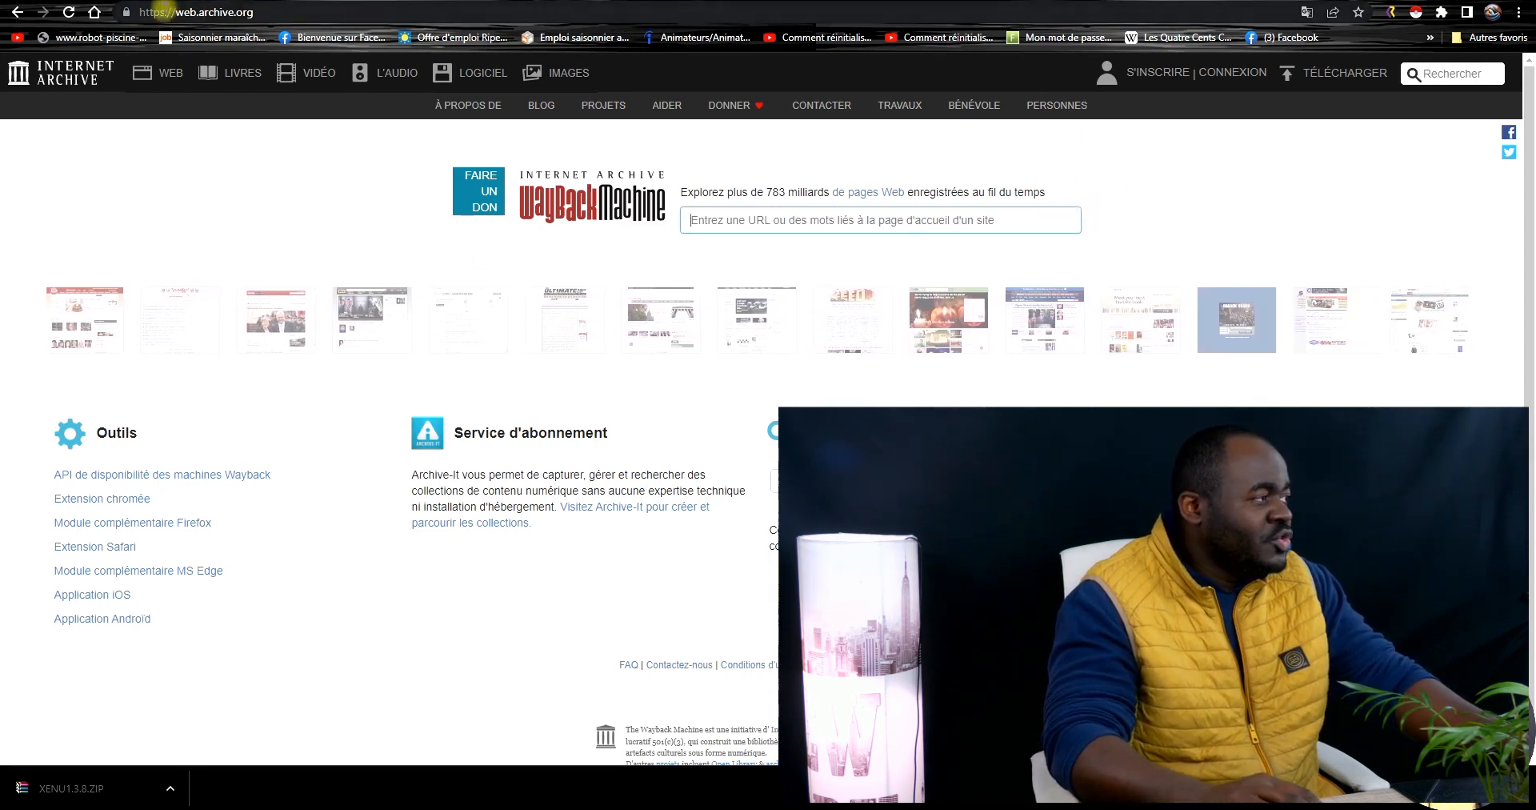
- Look up assurancemaison.top in the Wayback Machine and view its 2021 capture calendar
{"action": "mouse_move", "coordinate": [389, 286]}
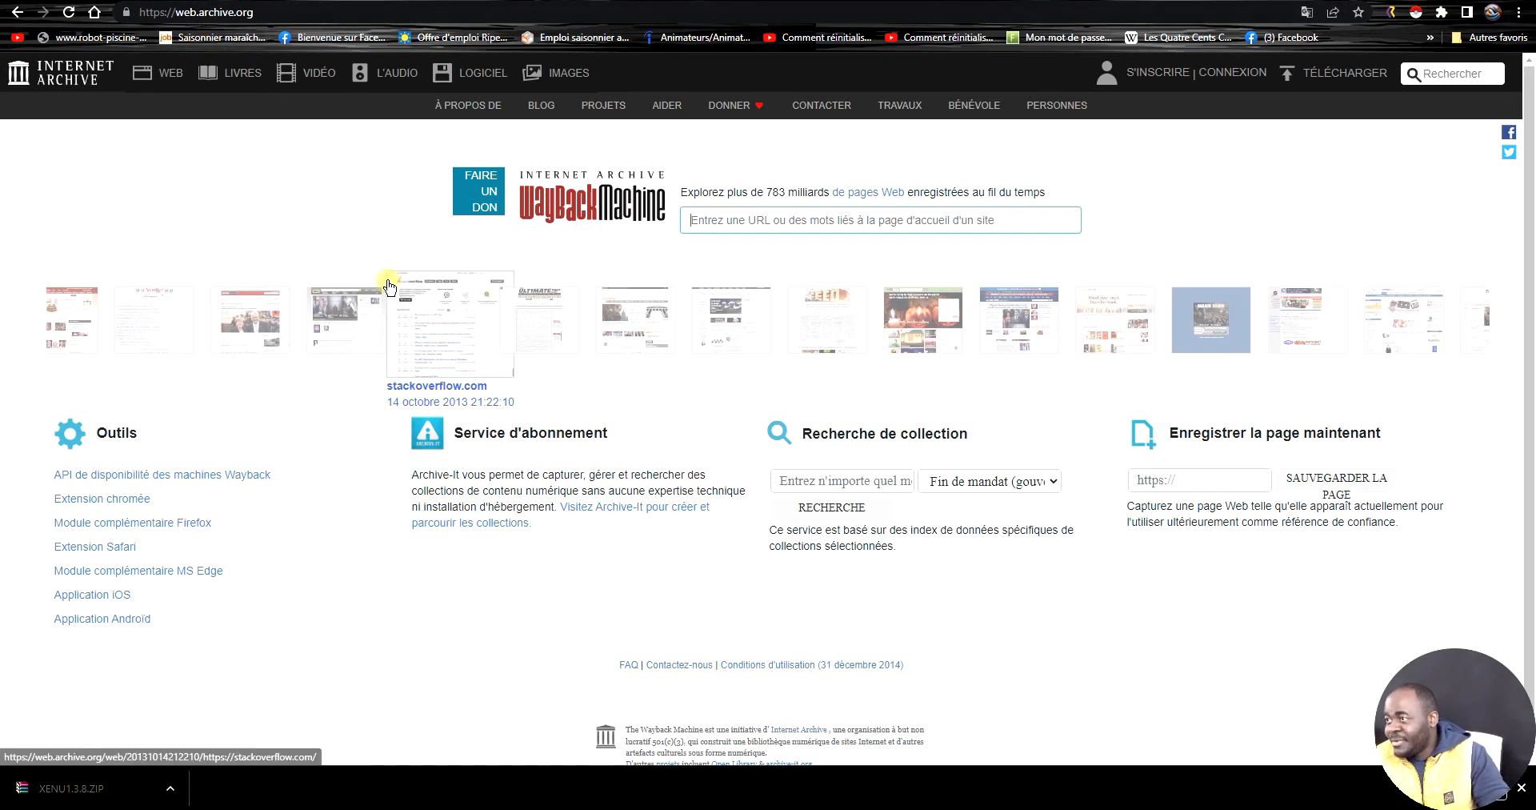
{"action": "type", "text": "assurancemaison.top"}
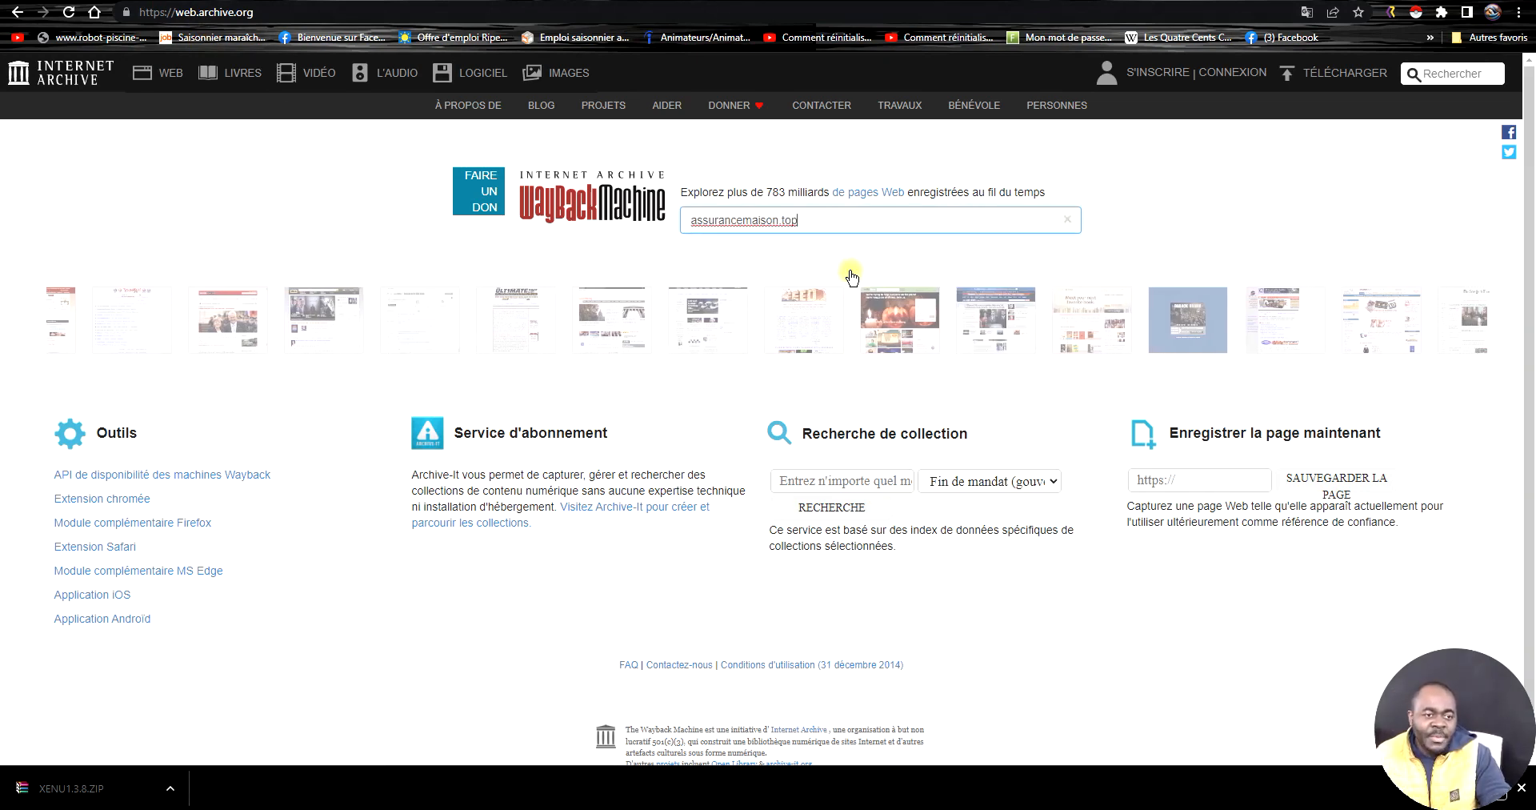
{"action": "key", "text": "Return"}
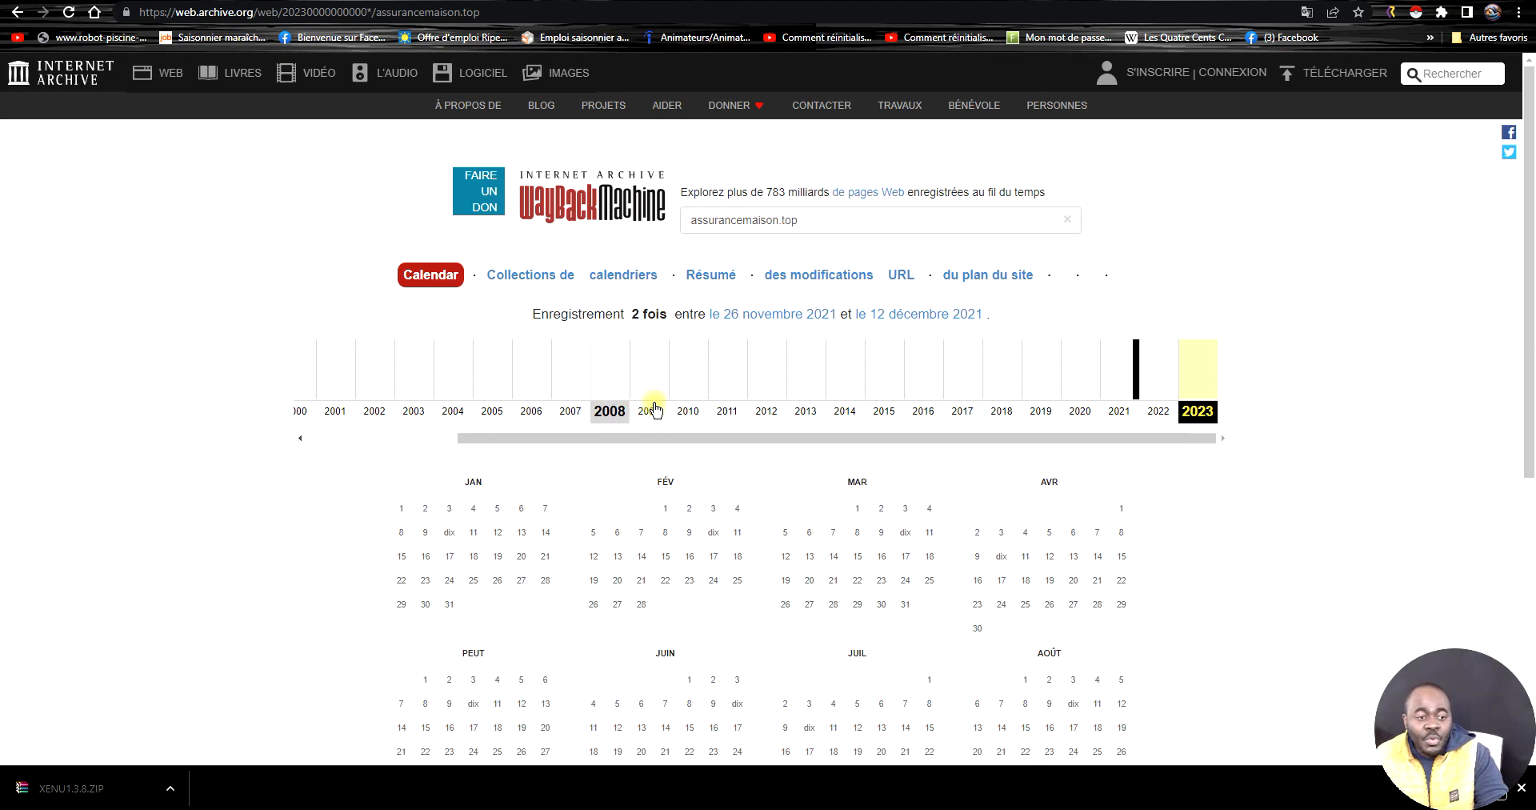
{"action": "left_click", "coordinate": [1139, 396]}
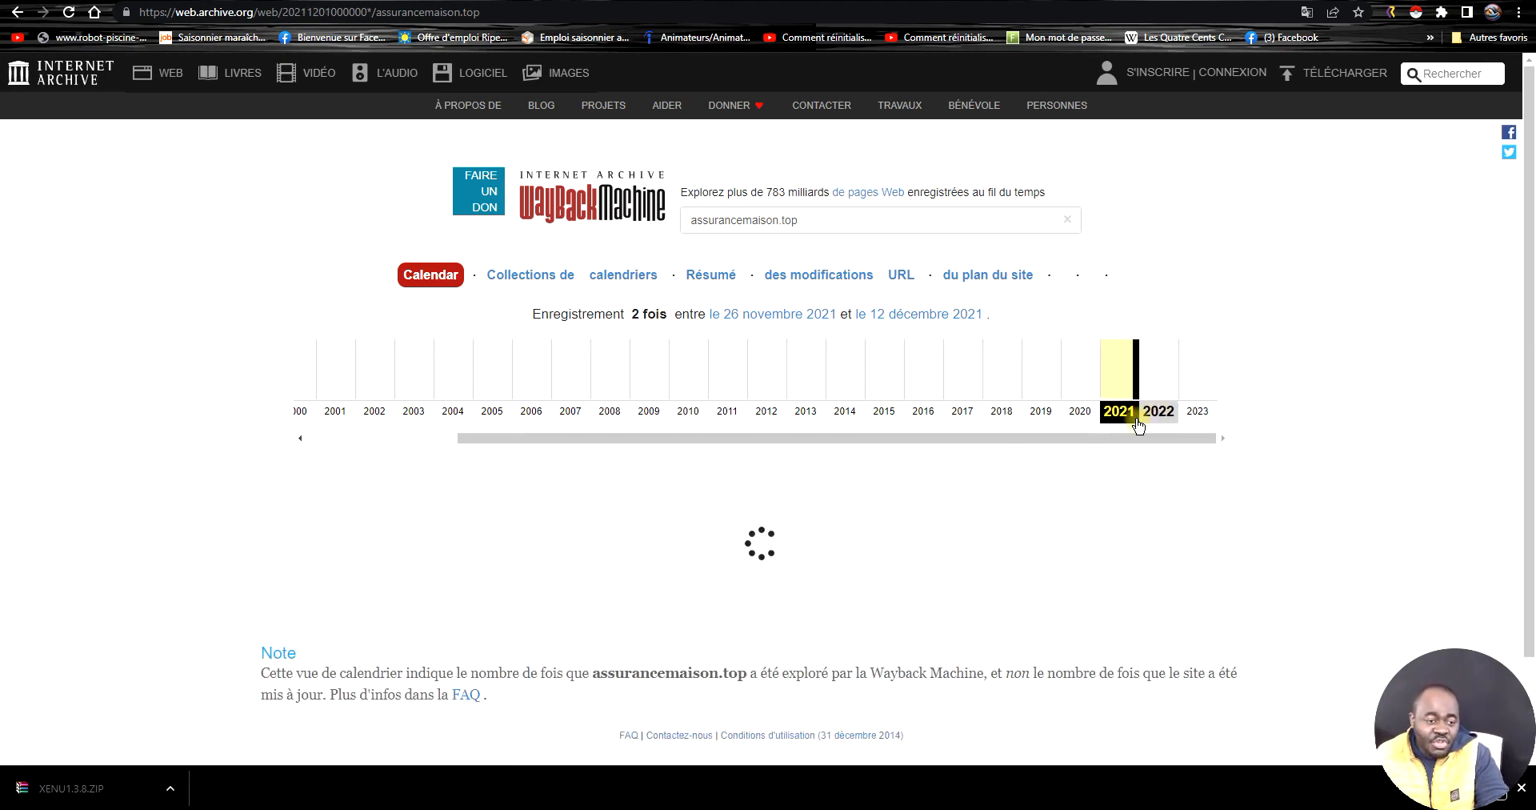
{"action": "scroll", "coordinate": [736, 436], "scroll_direction": "down", "scroll_amount": 5}
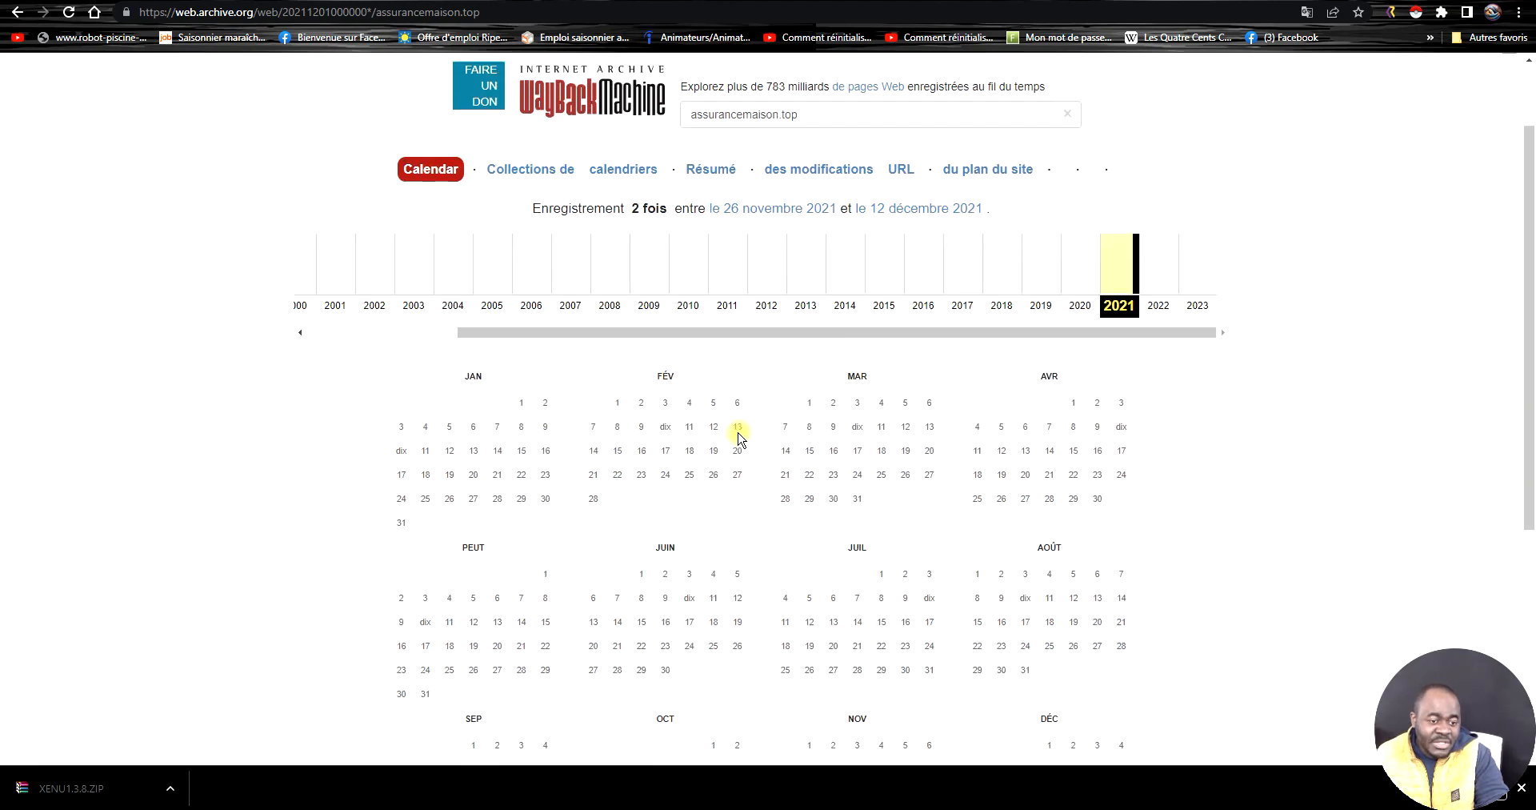
- Open the 12 December 2021 capture of assurancemaison.top, review its insurance articles, and follow the "Comment déclarer un sinistre ?" article link
{"action": "mouse_move", "coordinate": [904, 525]}
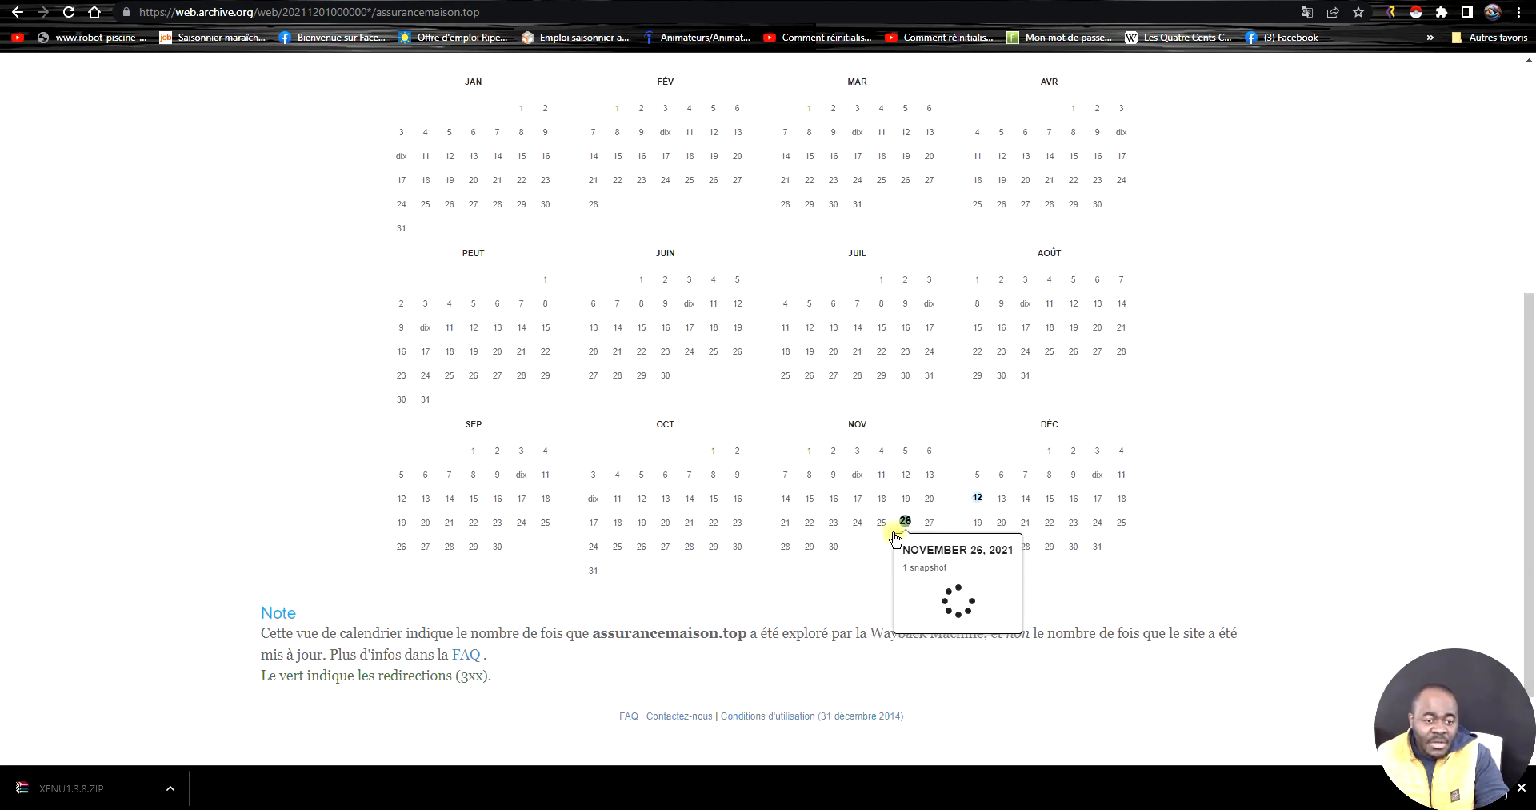
{"action": "left_click", "coordinate": [931, 585]}
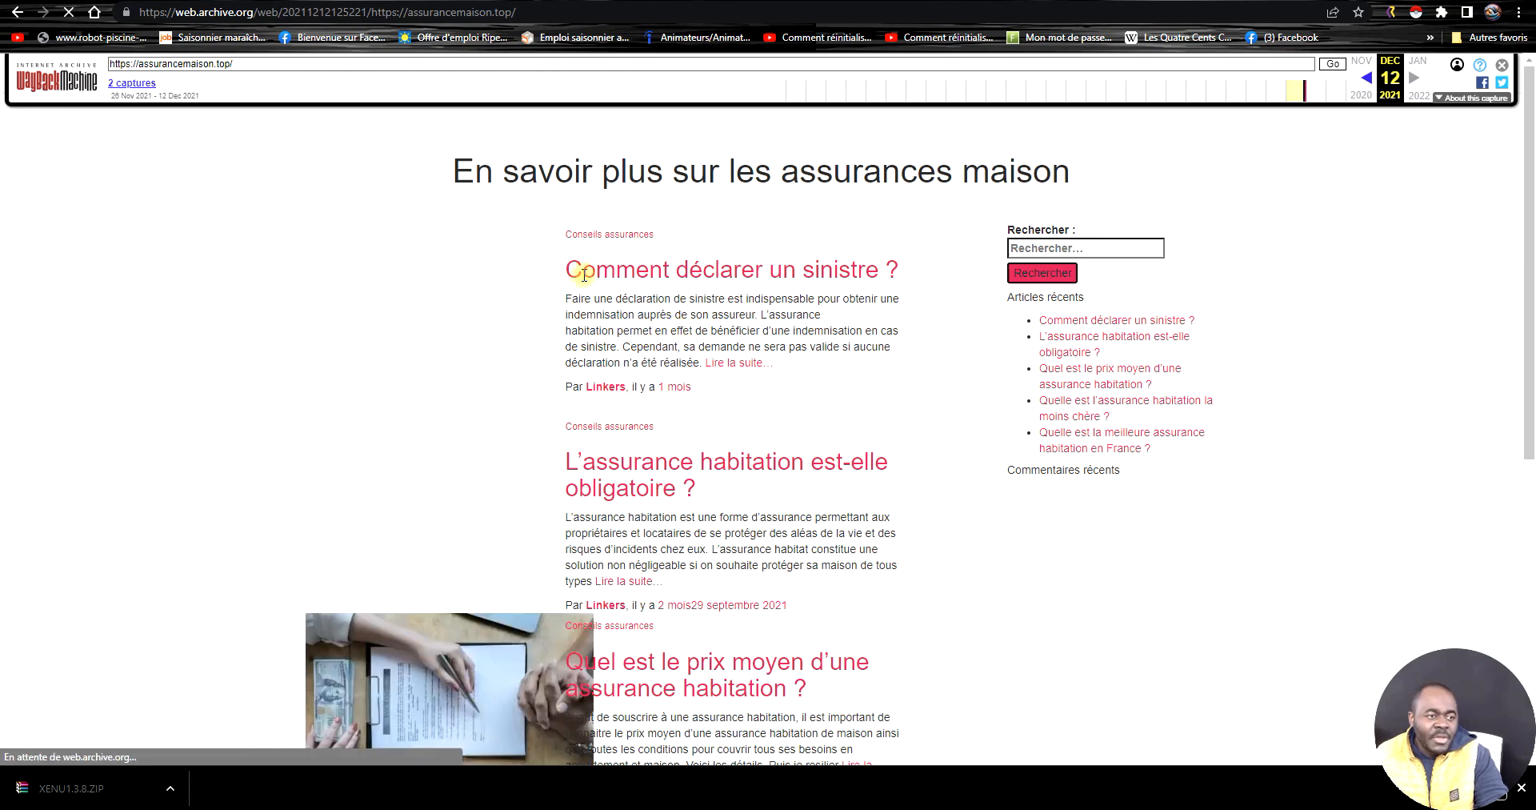
{"action": "scroll", "coordinate": [824, 392], "scroll_direction": "down", "scroll_amount": 4}
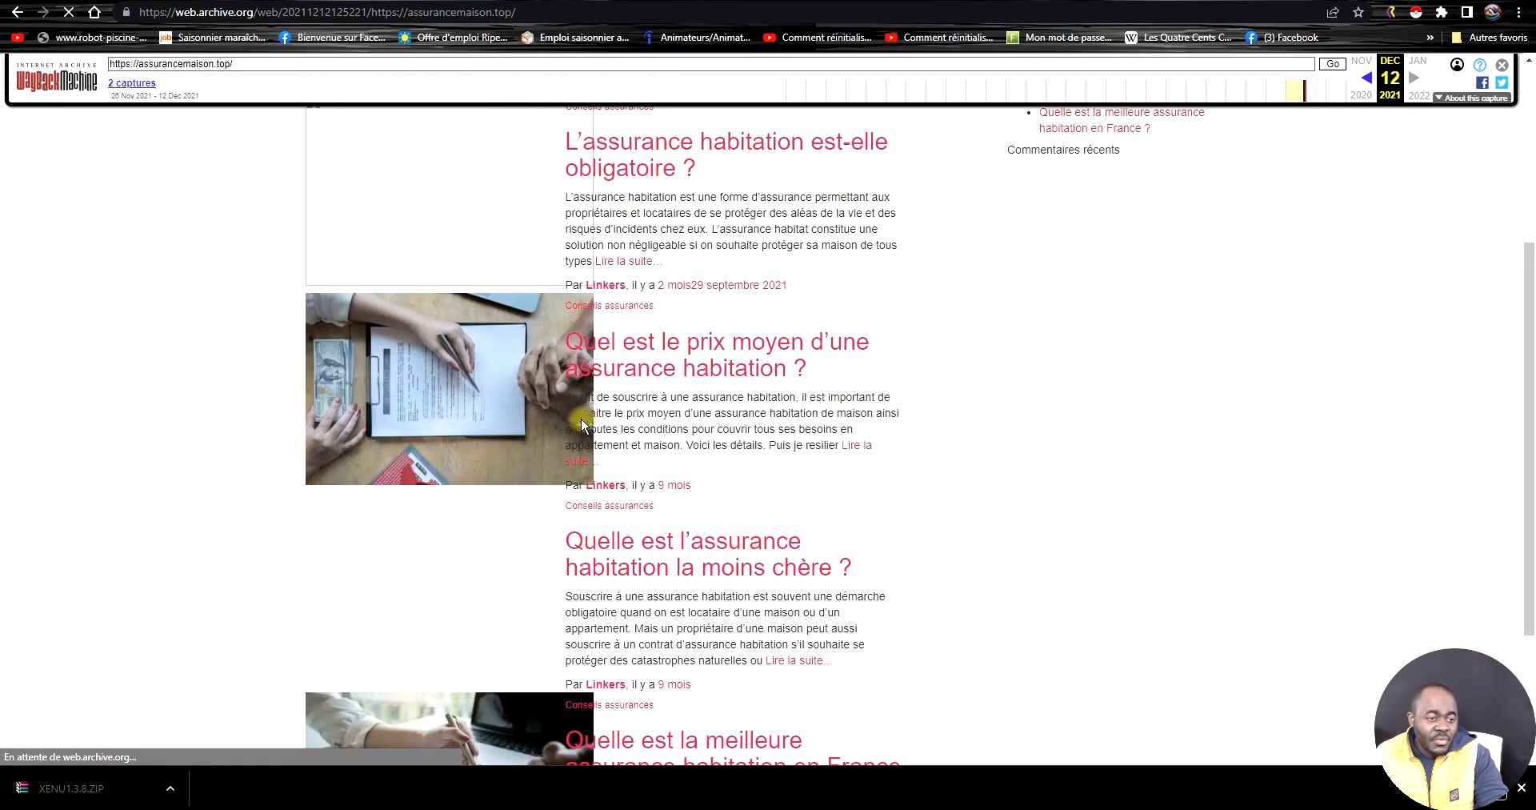
{"action": "scroll", "coordinate": [826, 420], "scroll_direction": "down", "scroll_amount": 3}
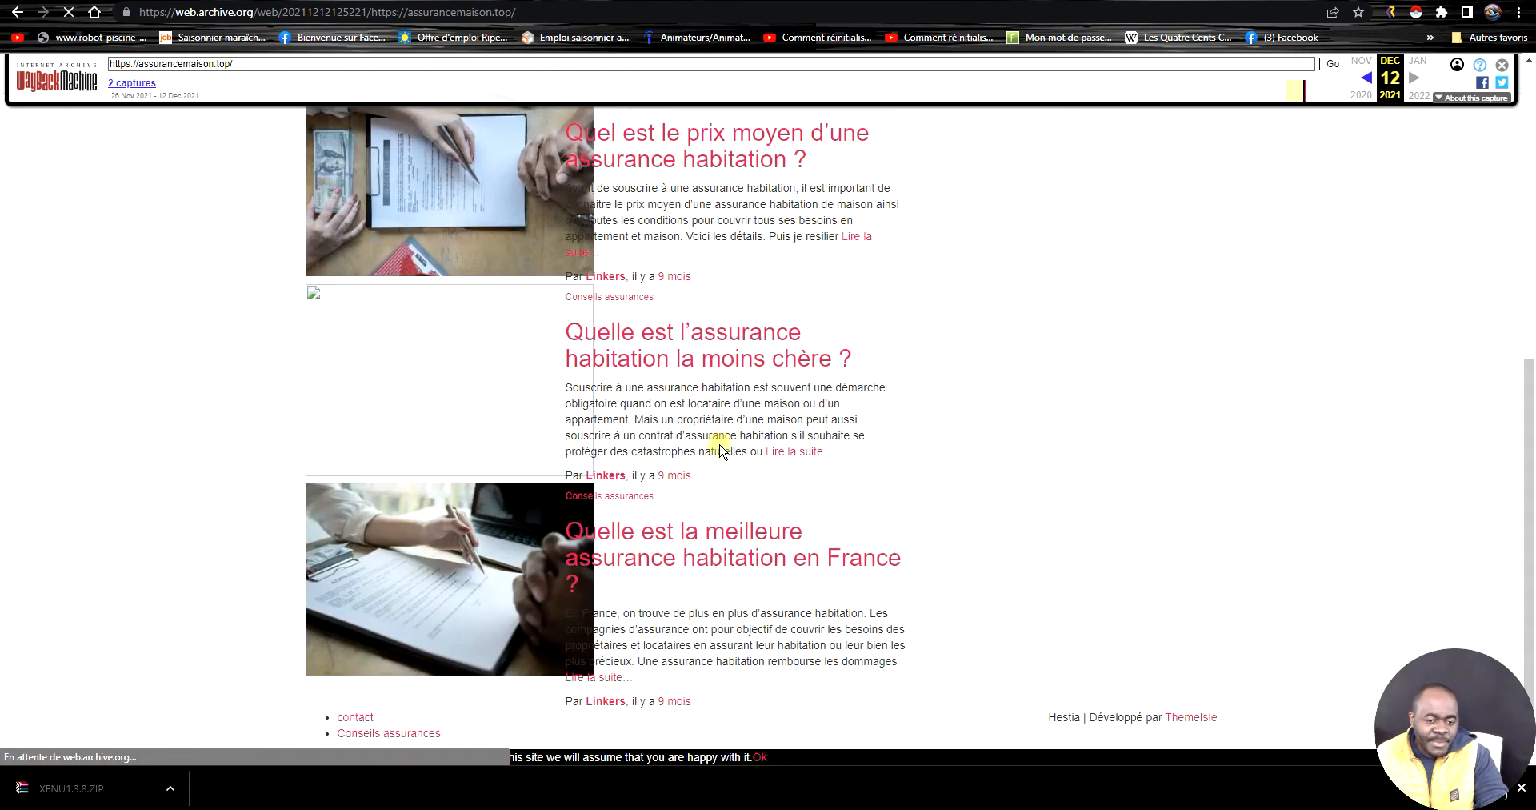
{"action": "scroll", "coordinate": [710, 464], "scroll_direction": "up", "scroll_amount": 7}
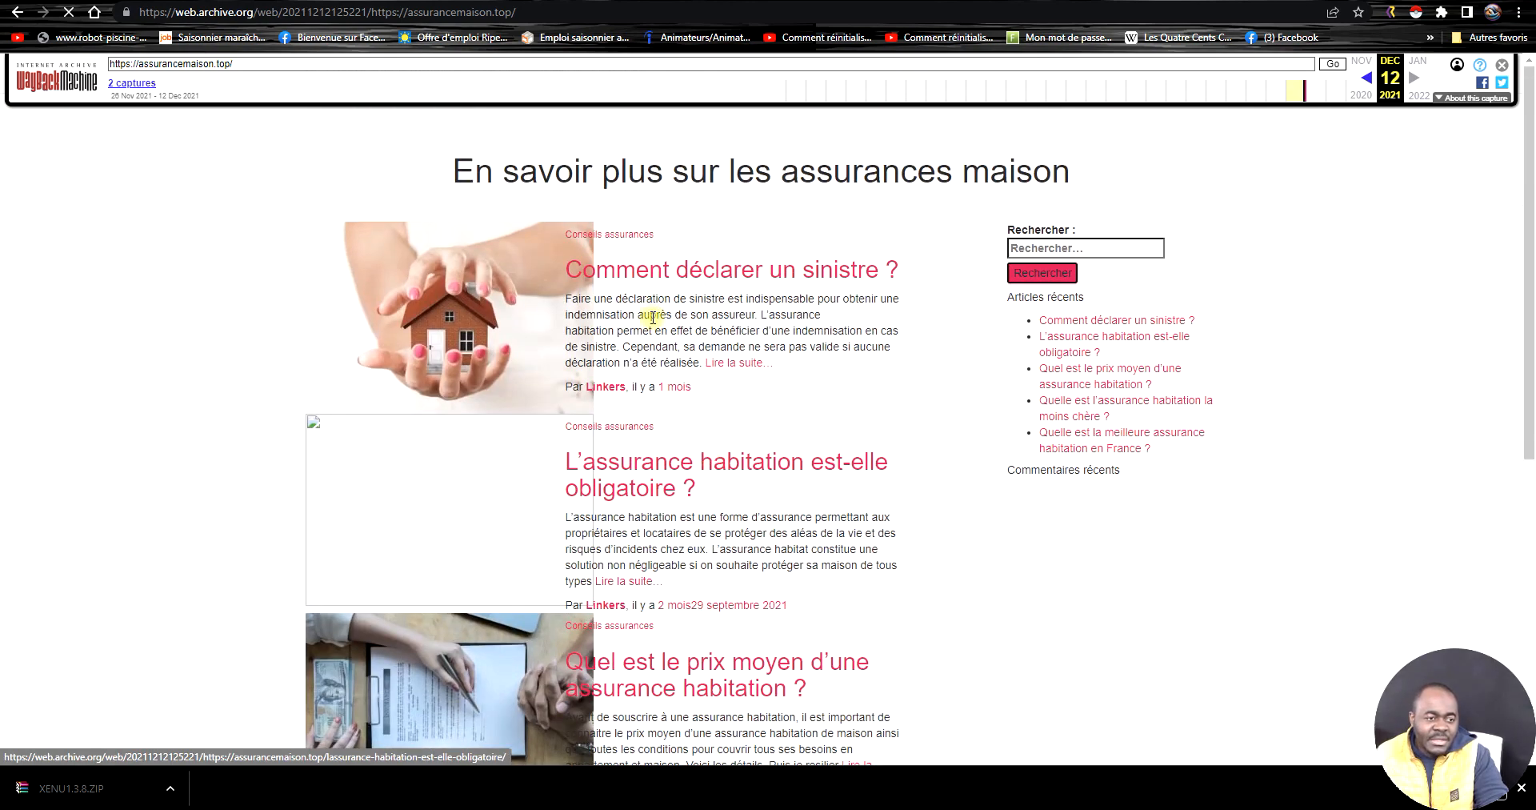
{"action": "left_click", "coordinate": [653, 273]}
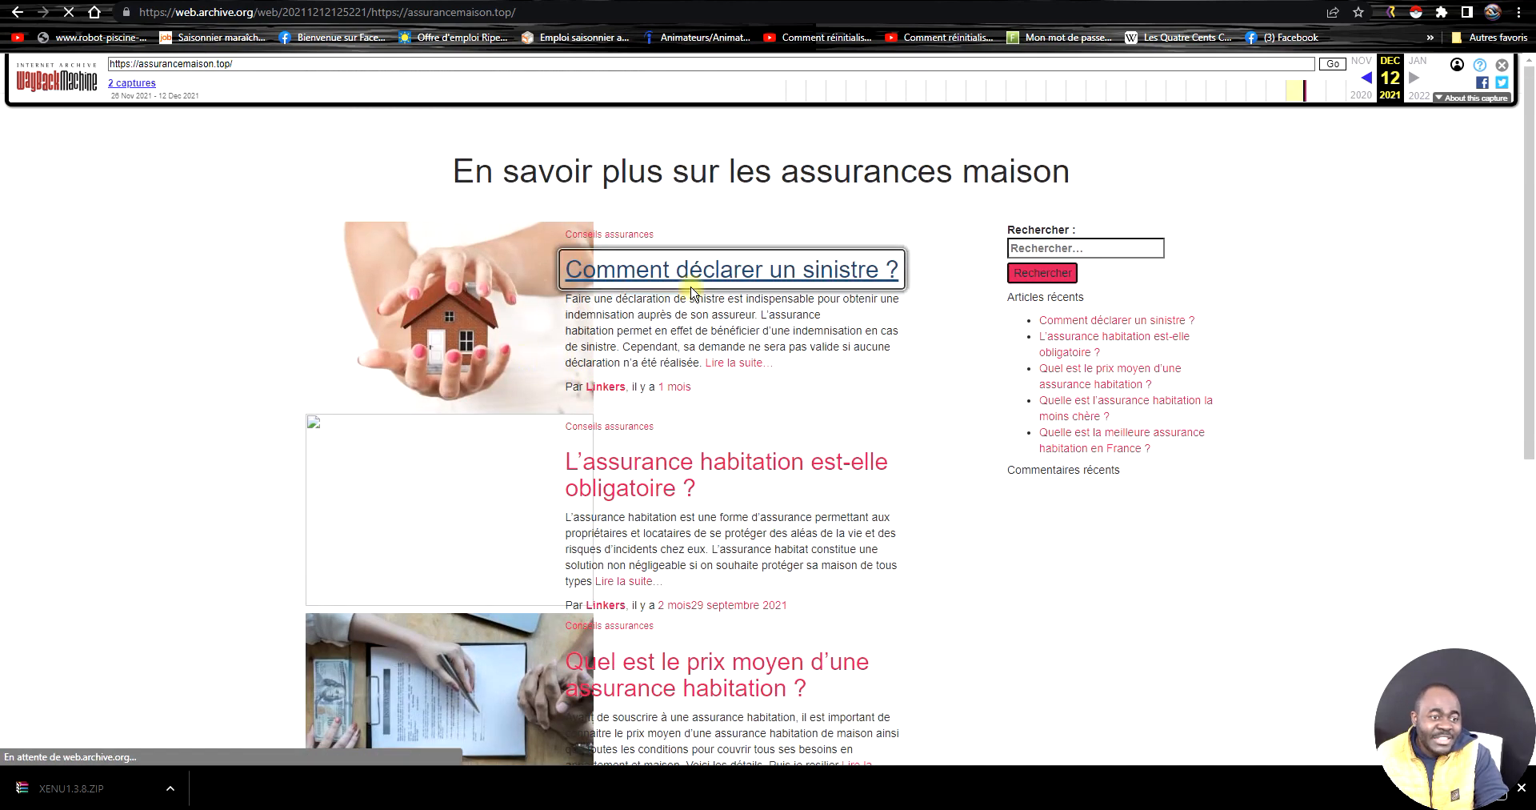
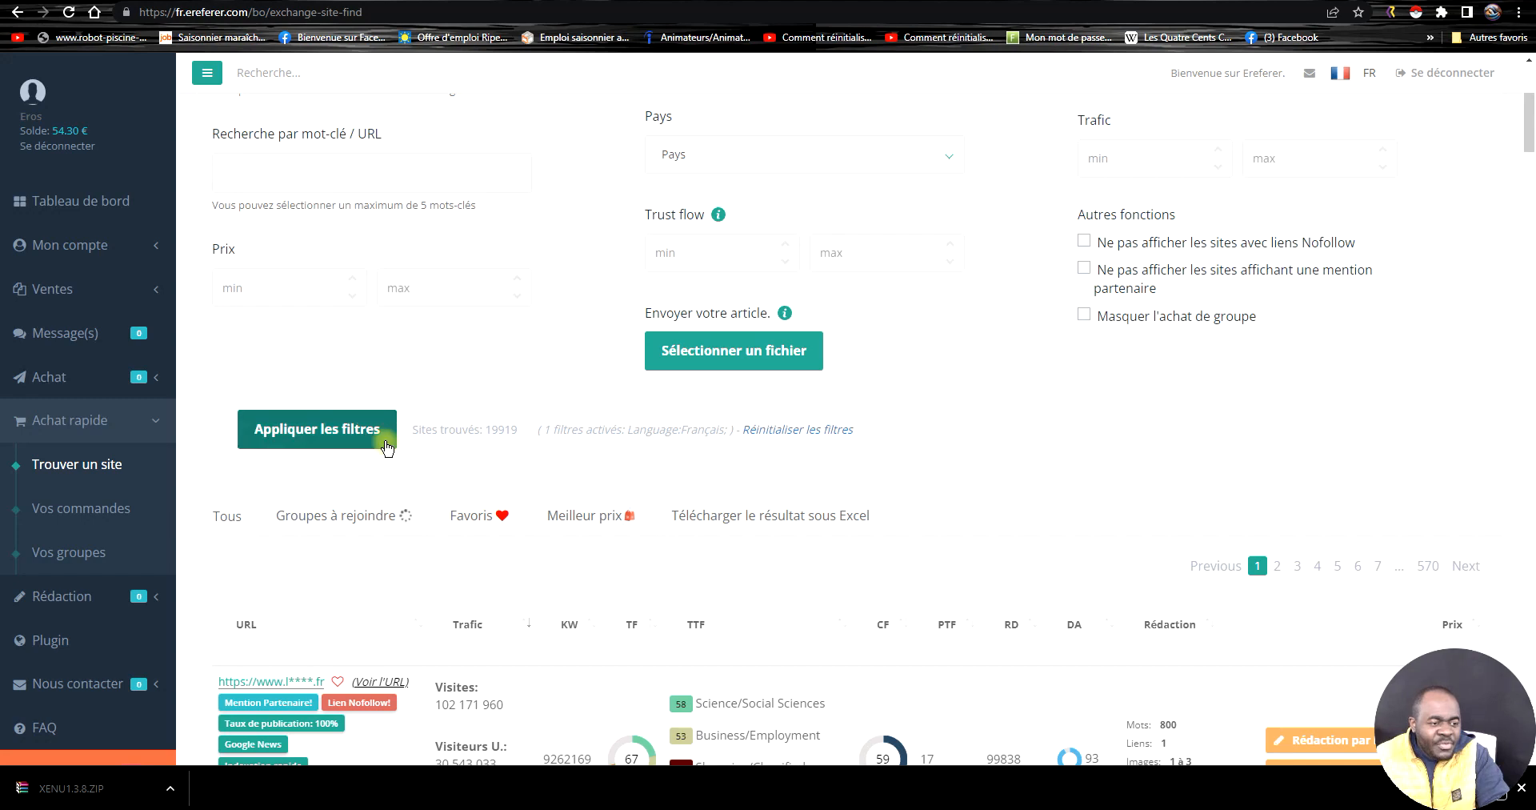
- In Ereferer's site finder, examine the traffic, trust metrics and article prices of the listed French sites, including midilibre.fr's visits
{"action": "scroll", "coordinate": [384, 436], "scroll_direction": "down", "scroll_amount": 7}
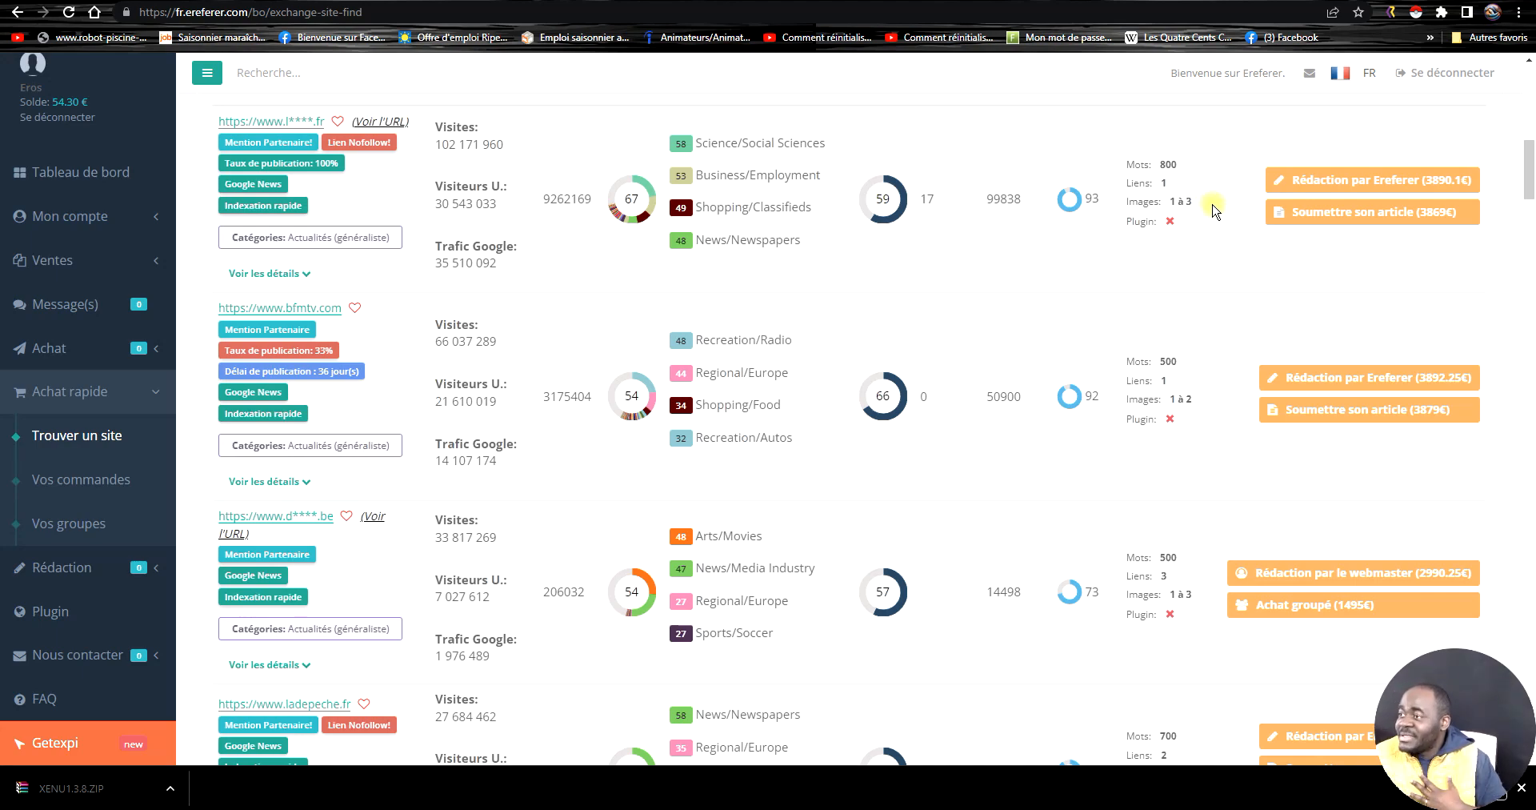
{"action": "scroll", "coordinate": [1232, 304], "scroll_direction": "down", "scroll_amount": 10}
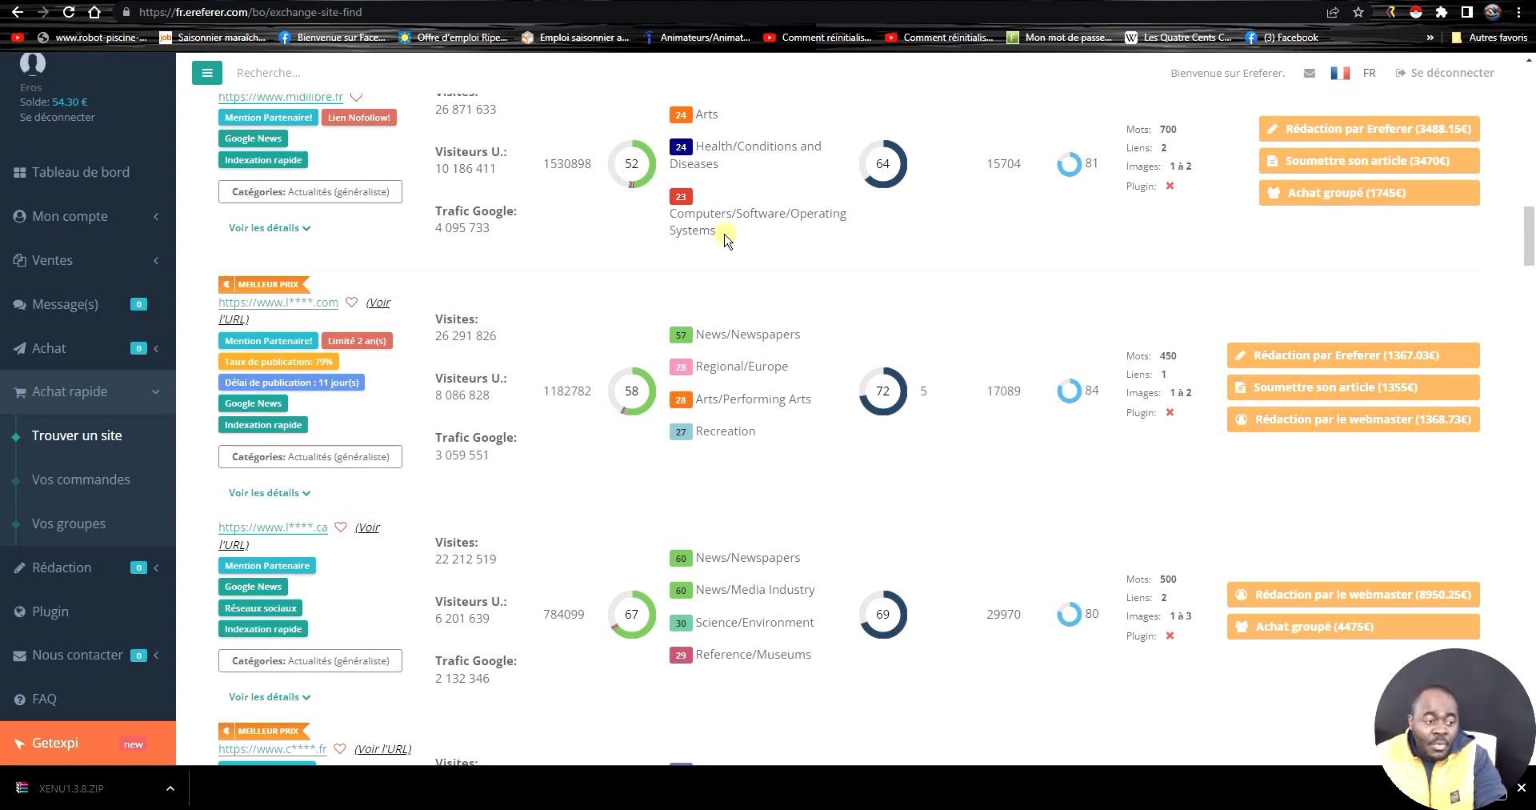
{"action": "scroll", "coordinate": [544, 247], "scroll_direction": "up", "scroll_amount": 1}
{"action": "scroll", "coordinate": [544, 246], "scroll_direction": "up", "scroll_amount": 1}
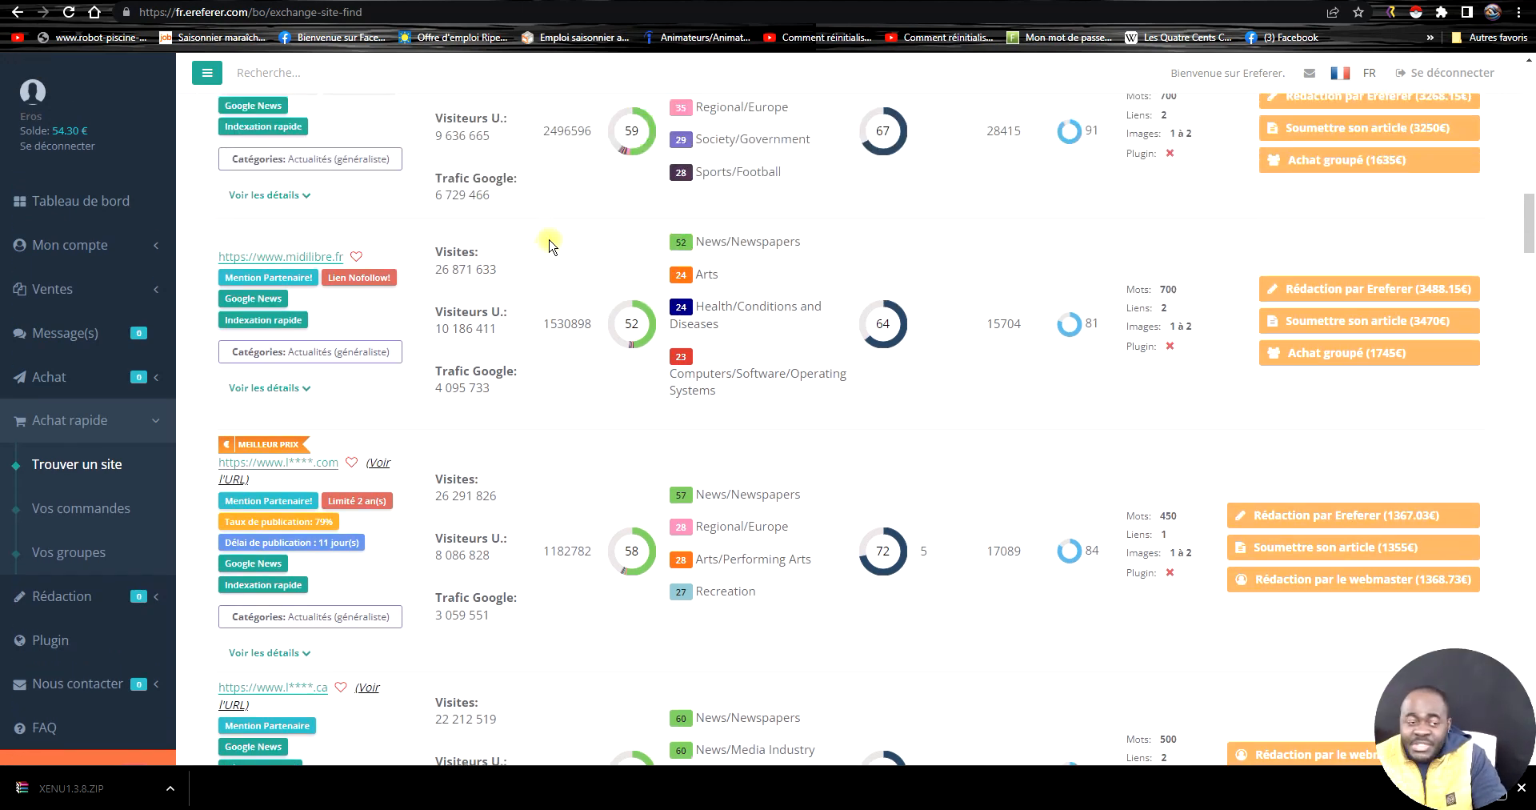
{"action": "left_click_drag", "start_coordinate": [433, 270], "coordinate": [496, 270]}
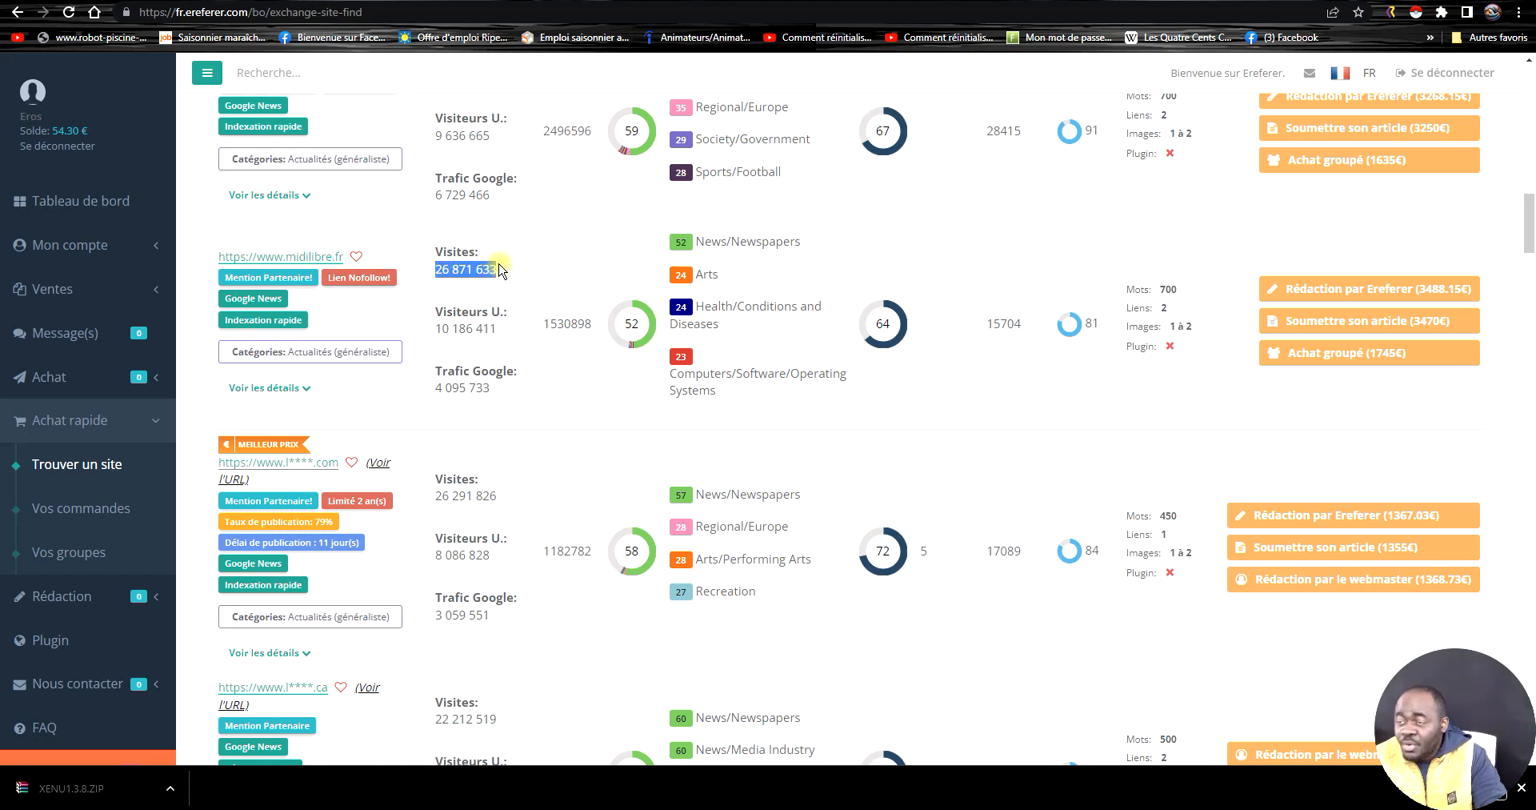
- Set the maximum price to 100 and apply the filters to the site search
{"action": "scroll", "coordinate": [500, 276], "scroll_direction": "up", "scroll_amount": 12}
{"action": "scroll", "coordinate": [275, 316], "scroll_direction": "up", "scroll_amount": 1}
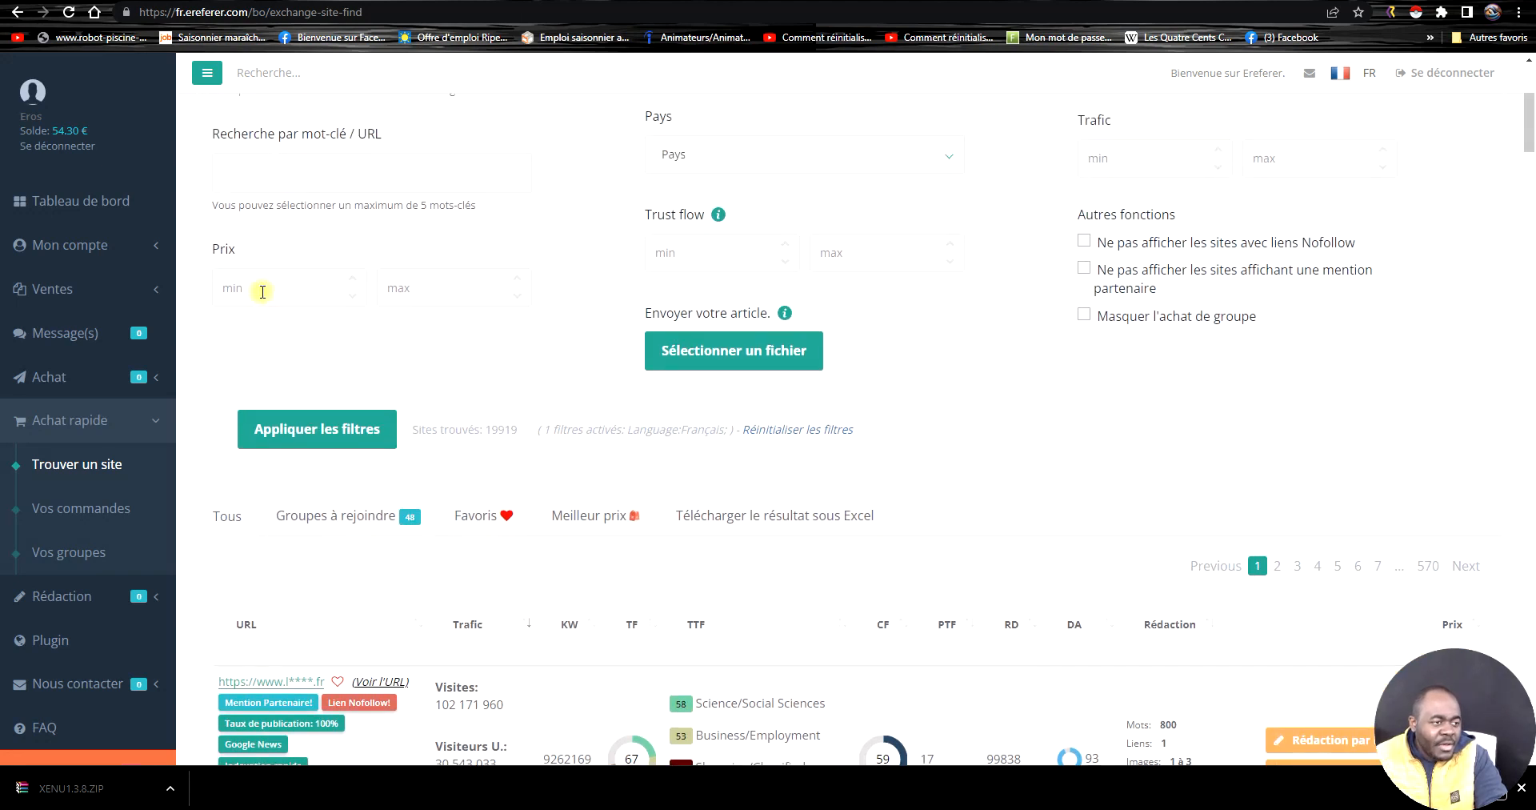
{"action": "left_click", "coordinate": [411, 291]}
{"action": "type", "text": "11"}
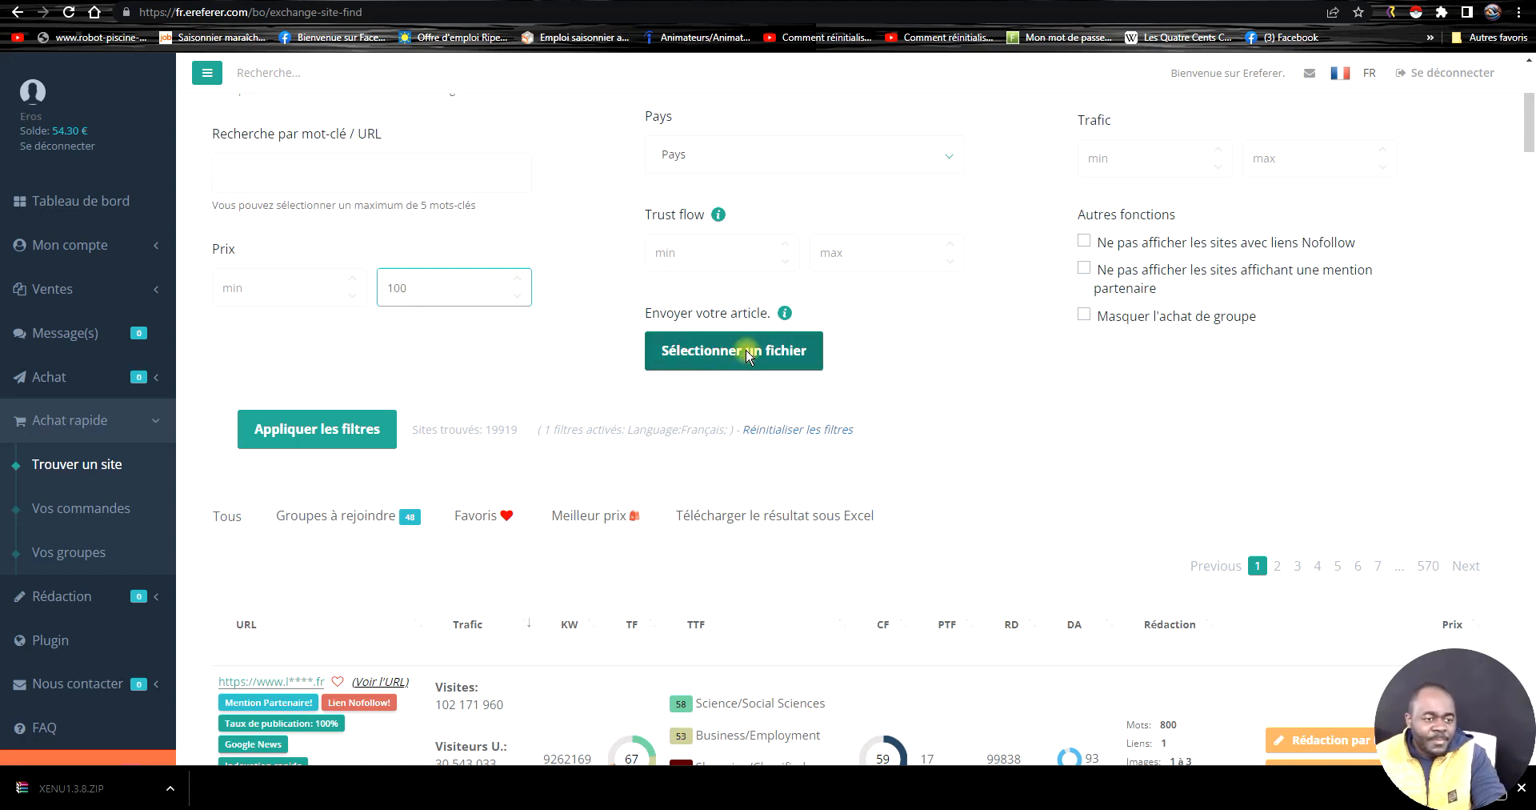
{"action": "left_click", "coordinate": [332, 432]}
- Examine the traffic, metrics and article prices of the price-filtered sites, including the Google traffic of lepetitjournal.com/dublin
{"action": "scroll", "coordinate": [714, 400], "scroll_direction": "down", "scroll_amount": 5}
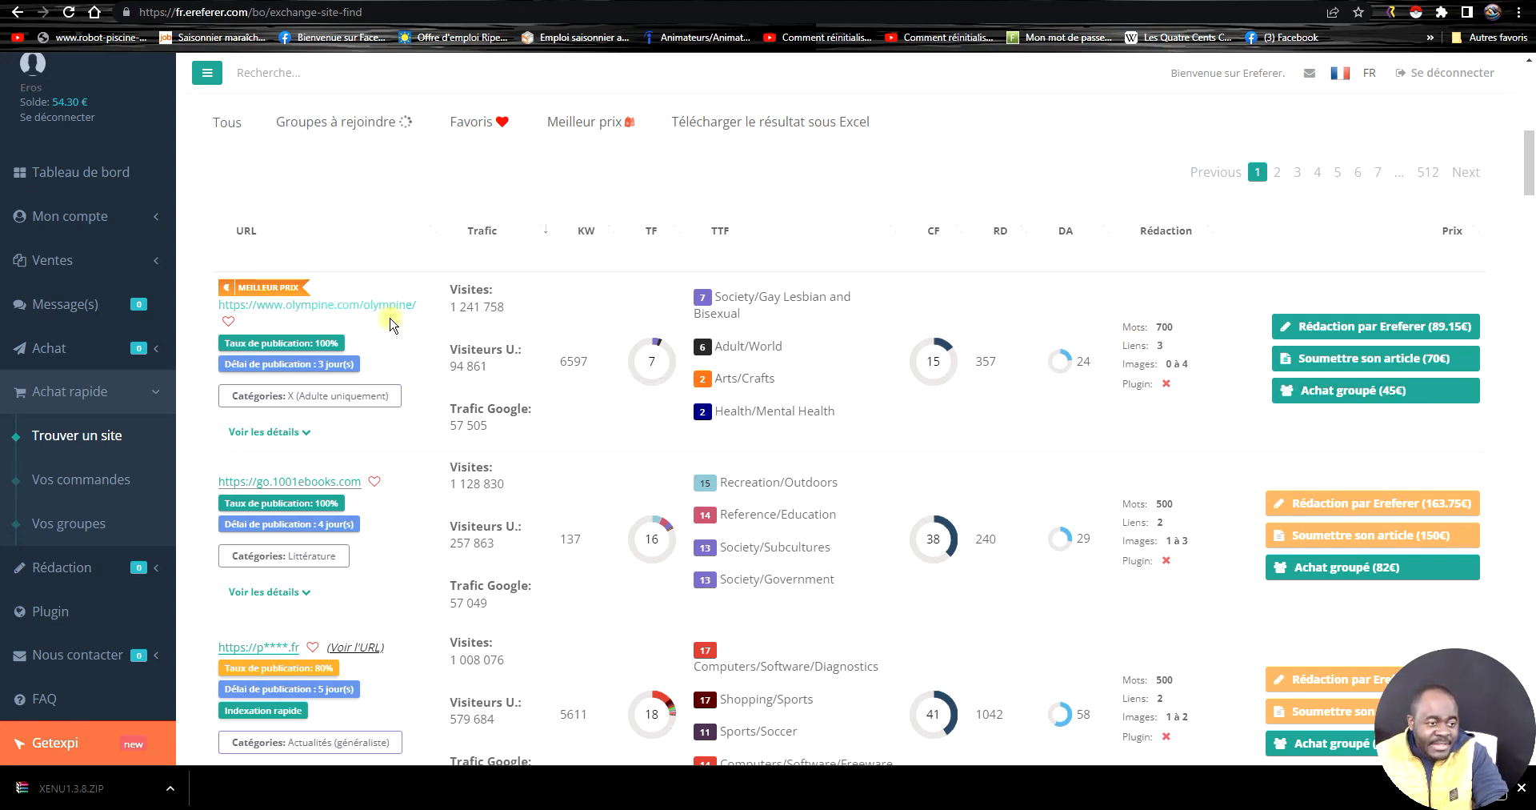
{"action": "scroll", "coordinate": [542, 345], "scroll_direction": "down", "scroll_amount": 2}
{"action": "left_click_drag", "start_coordinate": [449, 206], "coordinate": [492, 210]}
{"action": "scroll", "coordinate": [531, 248], "scroll_direction": "down", "scroll_amount": 4}
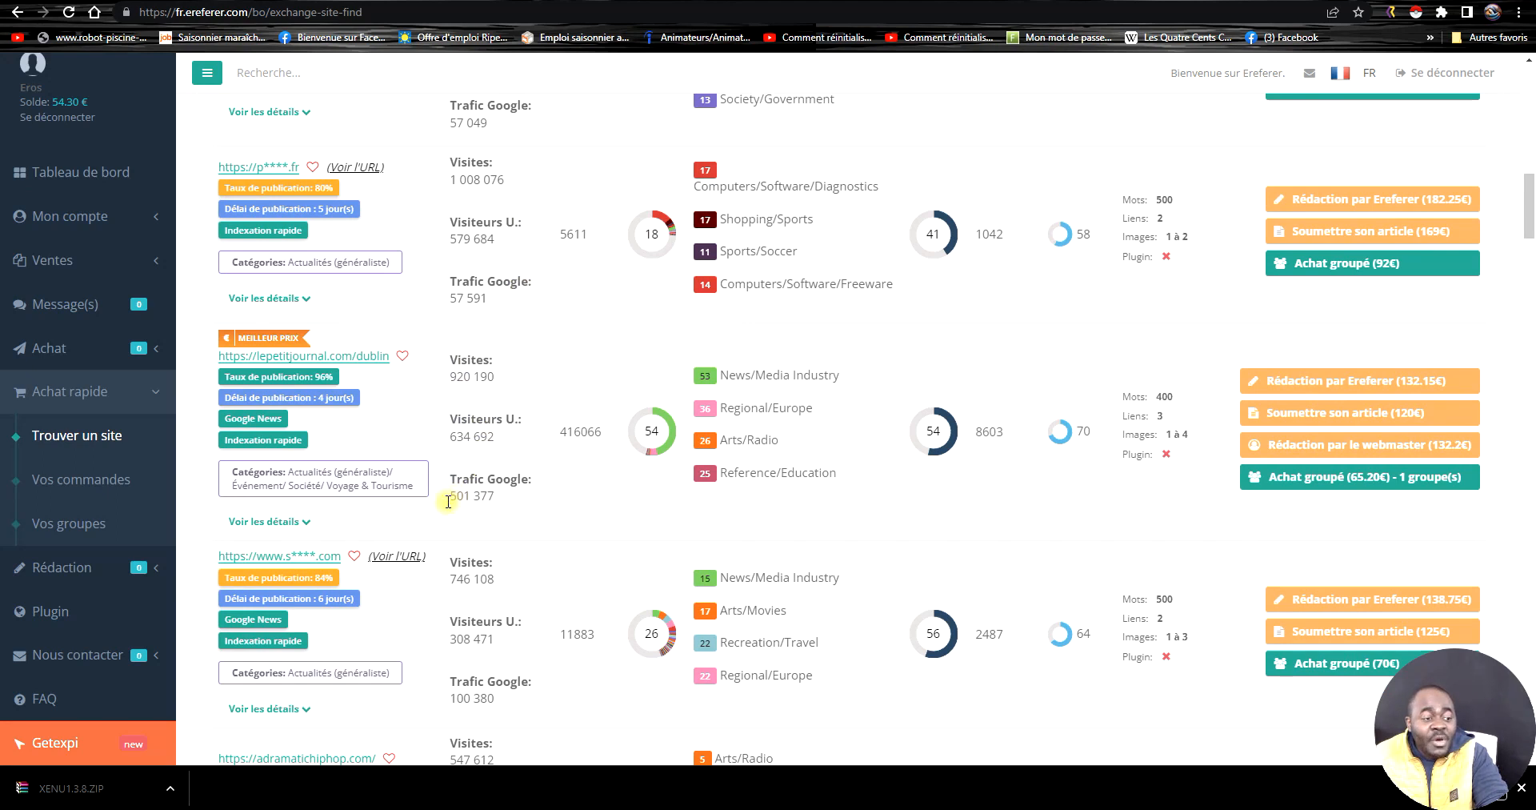
{"action": "left_click_drag", "start_coordinate": [449, 496], "coordinate": [511, 504]}
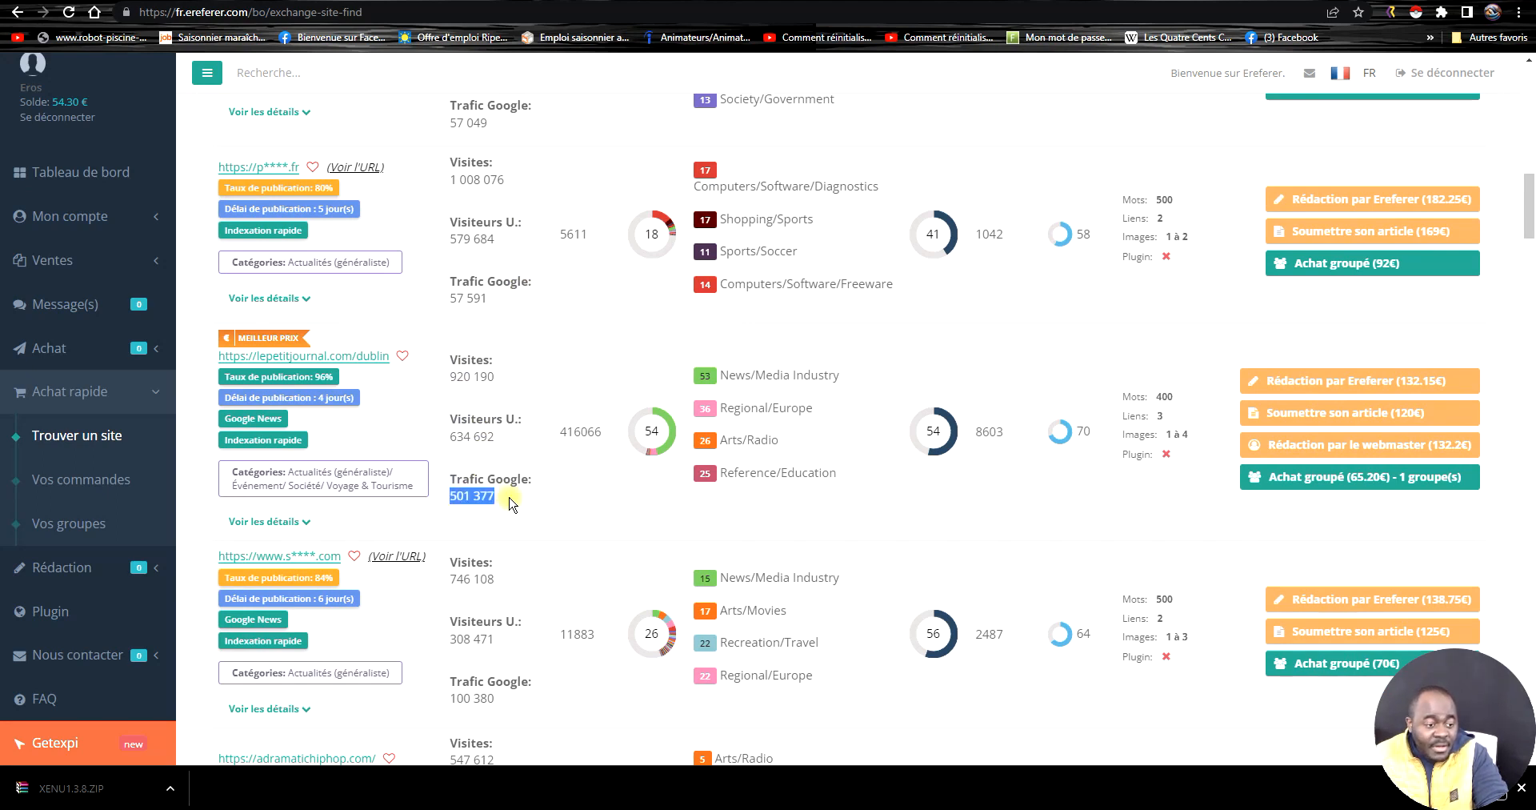
{"action": "scroll", "coordinate": [522, 497], "scroll_direction": "down", "scroll_amount": 1}
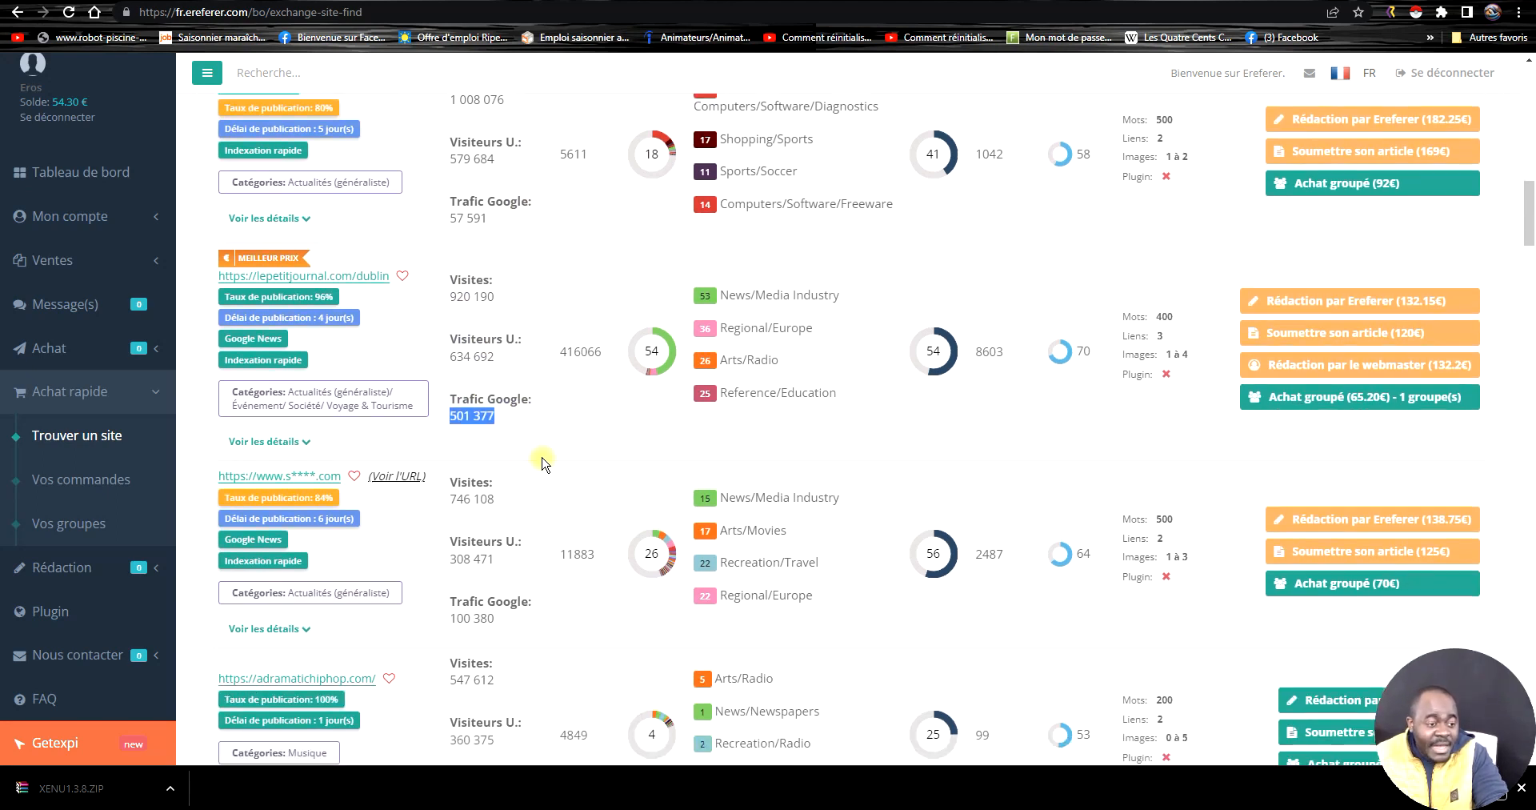
{"action": "scroll", "coordinate": [536, 468], "scroll_direction": "down", "scroll_amount": 1}
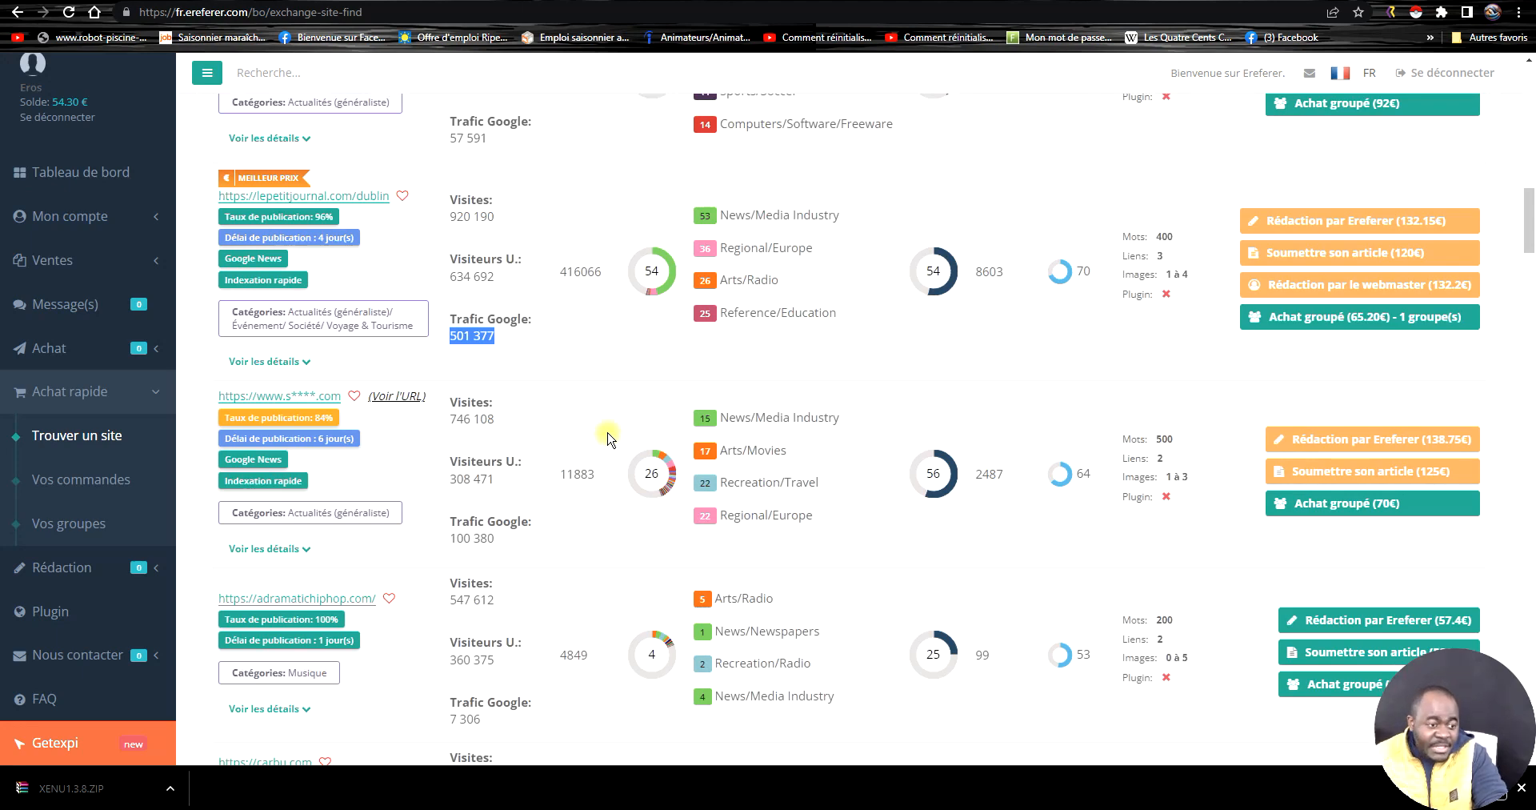
{"action": "scroll", "coordinate": [608, 436], "scroll_direction": "down", "scroll_amount": 4}
{"action": "scroll", "coordinate": [604, 438], "scroll_direction": "down", "scroll_amount": 4}
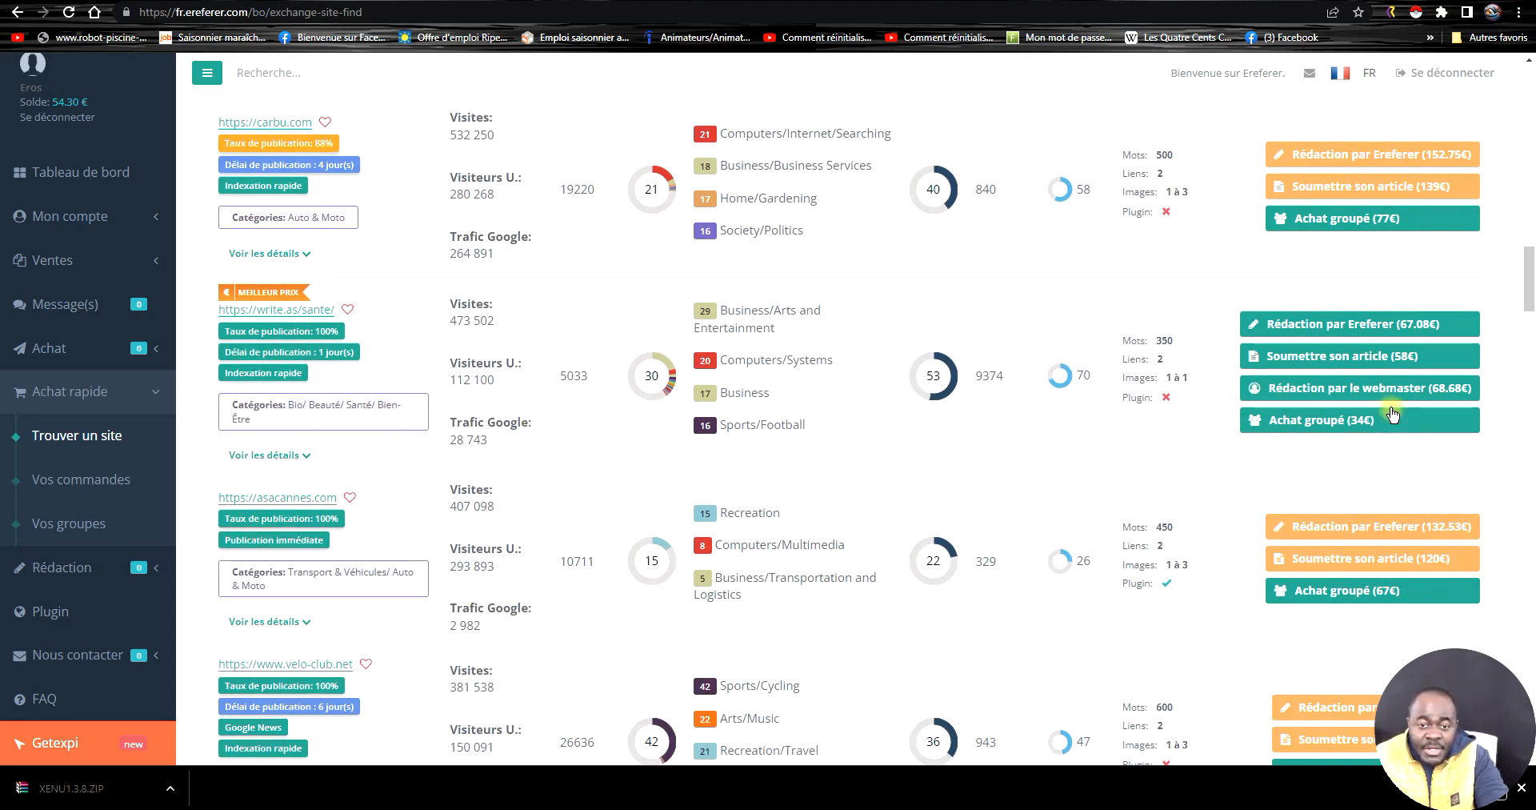
{"action": "scroll", "coordinate": [442, 328], "scroll_direction": "down", "scroll_amount": 7}
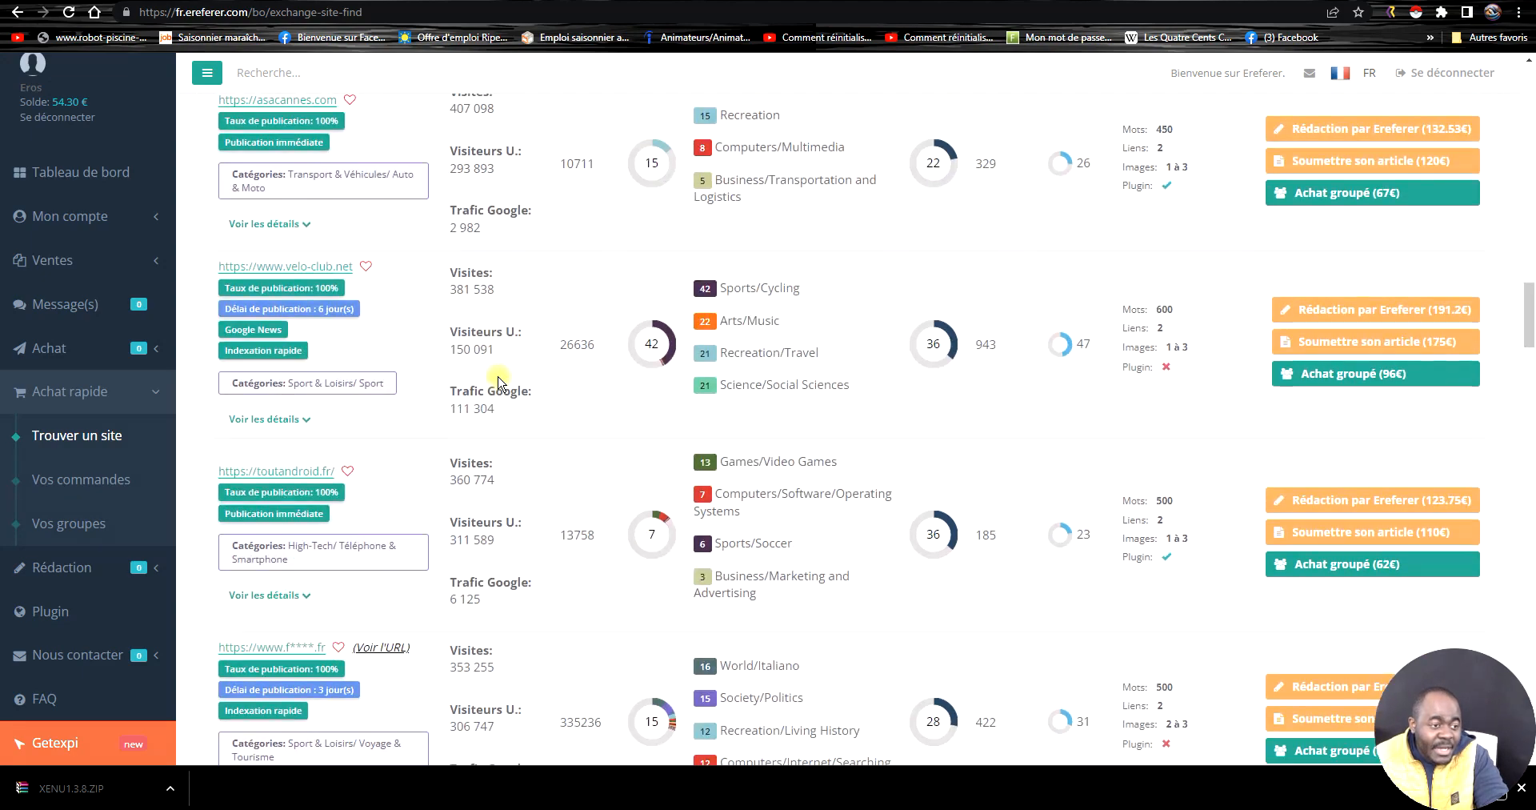
- Sort the filtered sites by traffic in ascending order and review the first listings
{"action": "scroll", "coordinate": [452, 287], "scroll_direction": "up", "scroll_amount": 15}
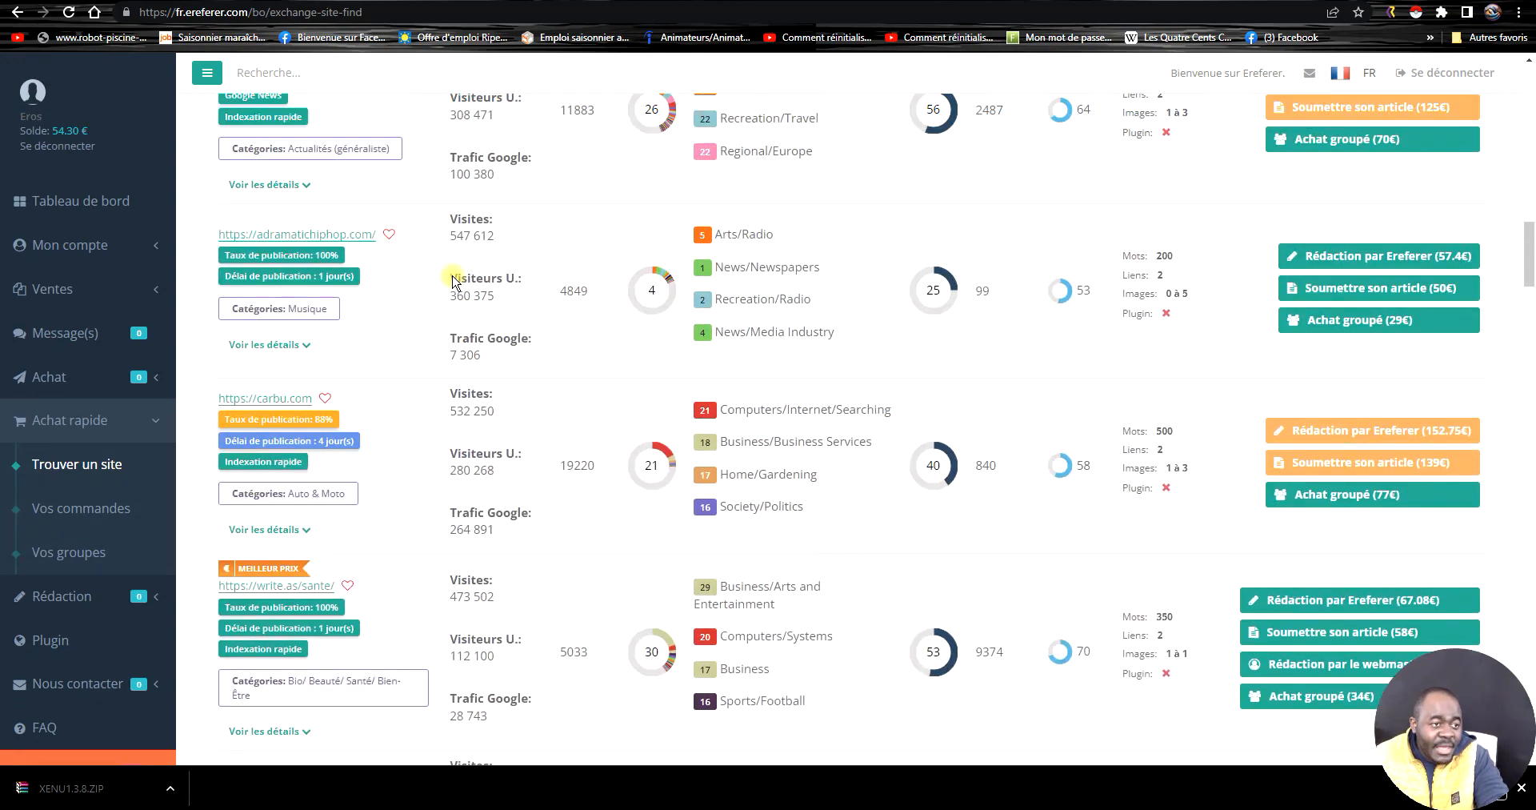
{"action": "scroll", "coordinate": [452, 269], "scroll_direction": "up", "scroll_amount": 7}
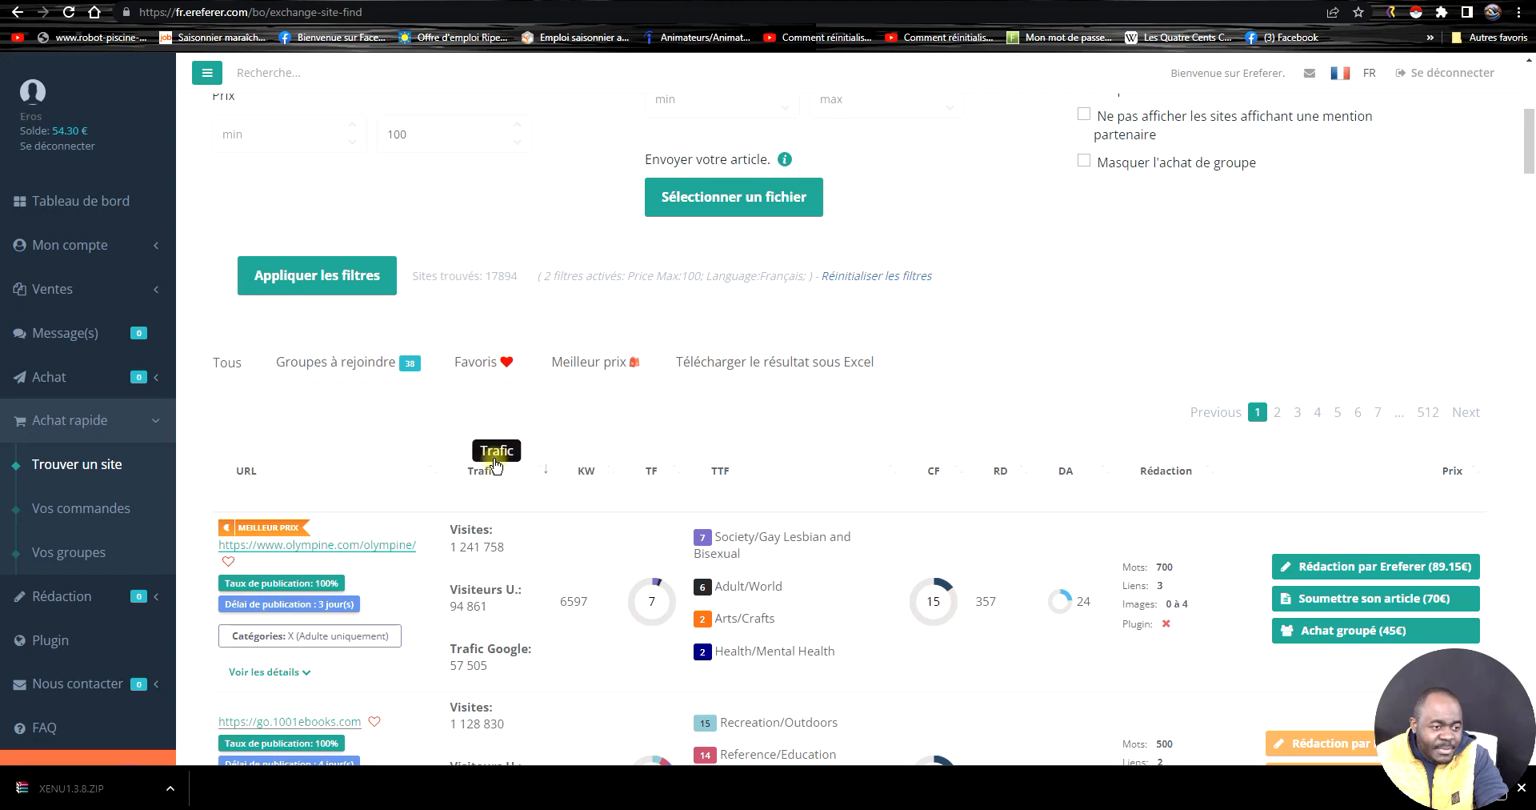
{"action": "left_click", "coordinate": [486, 469]}
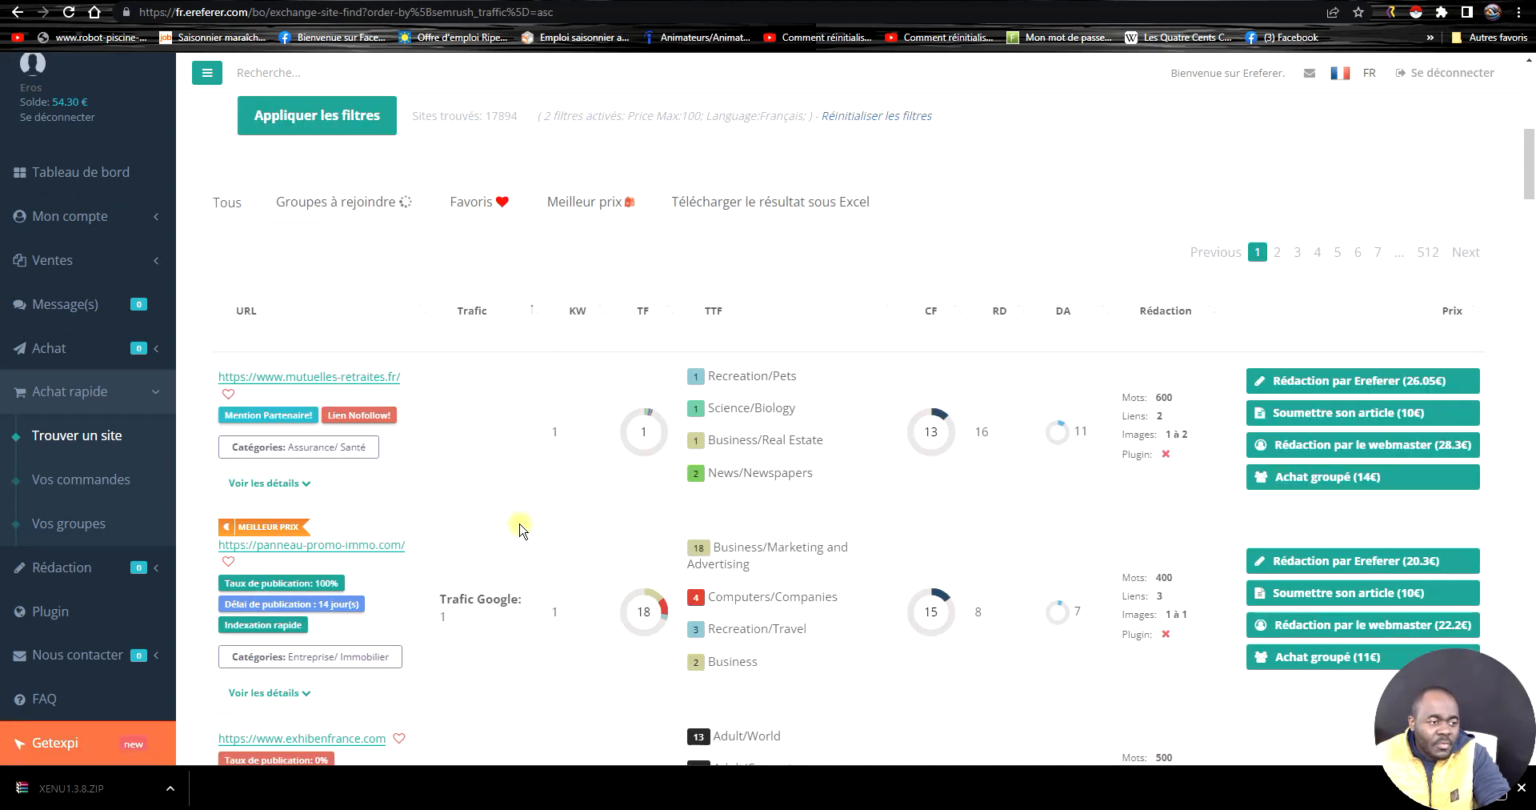
{"action": "scroll", "coordinate": [552, 472], "scroll_direction": "down", "scroll_amount": 1}
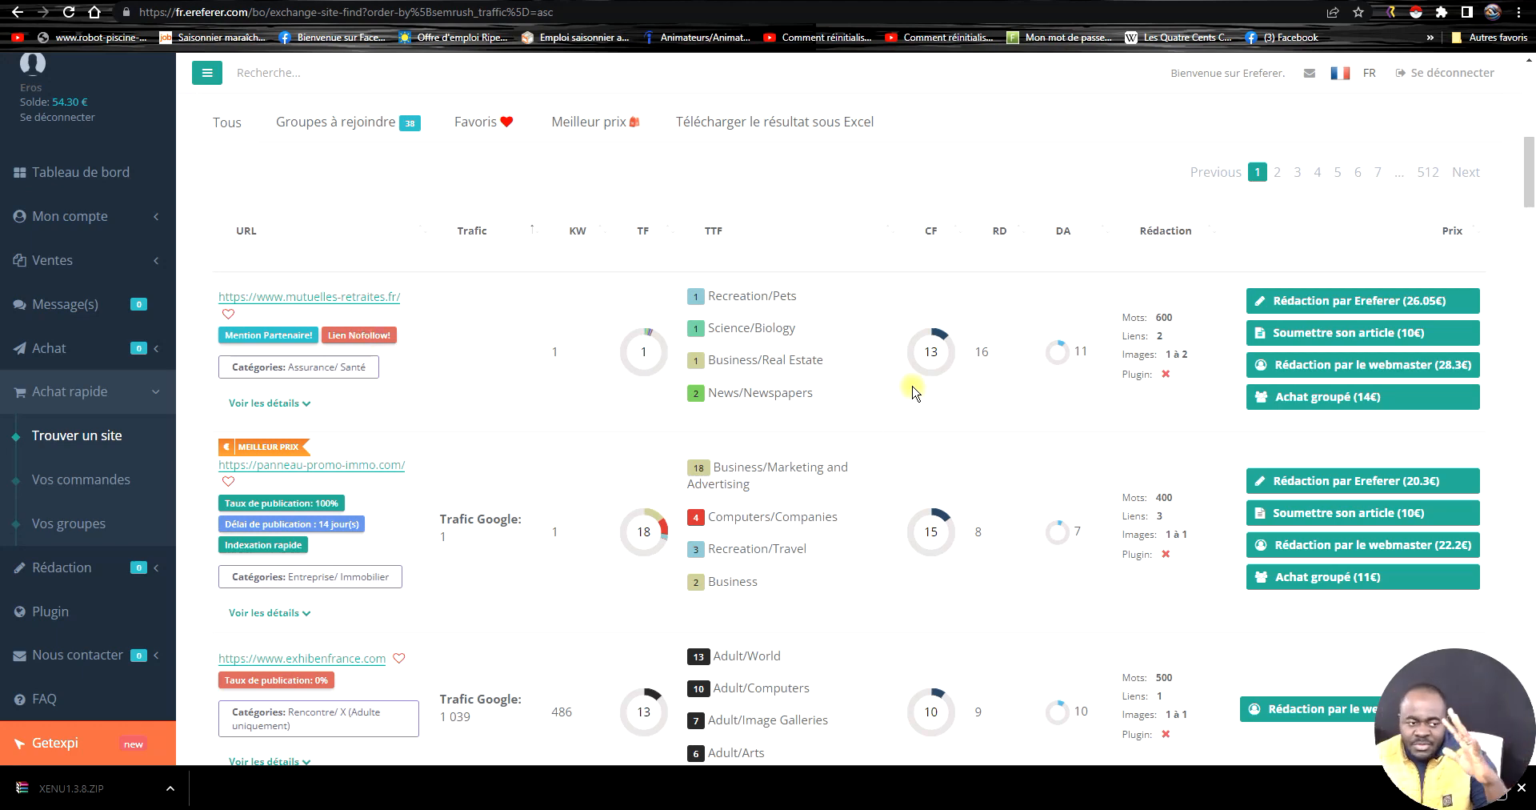
{"action": "scroll", "coordinate": [913, 391], "scroll_direction": "down", "scroll_amount": 4}
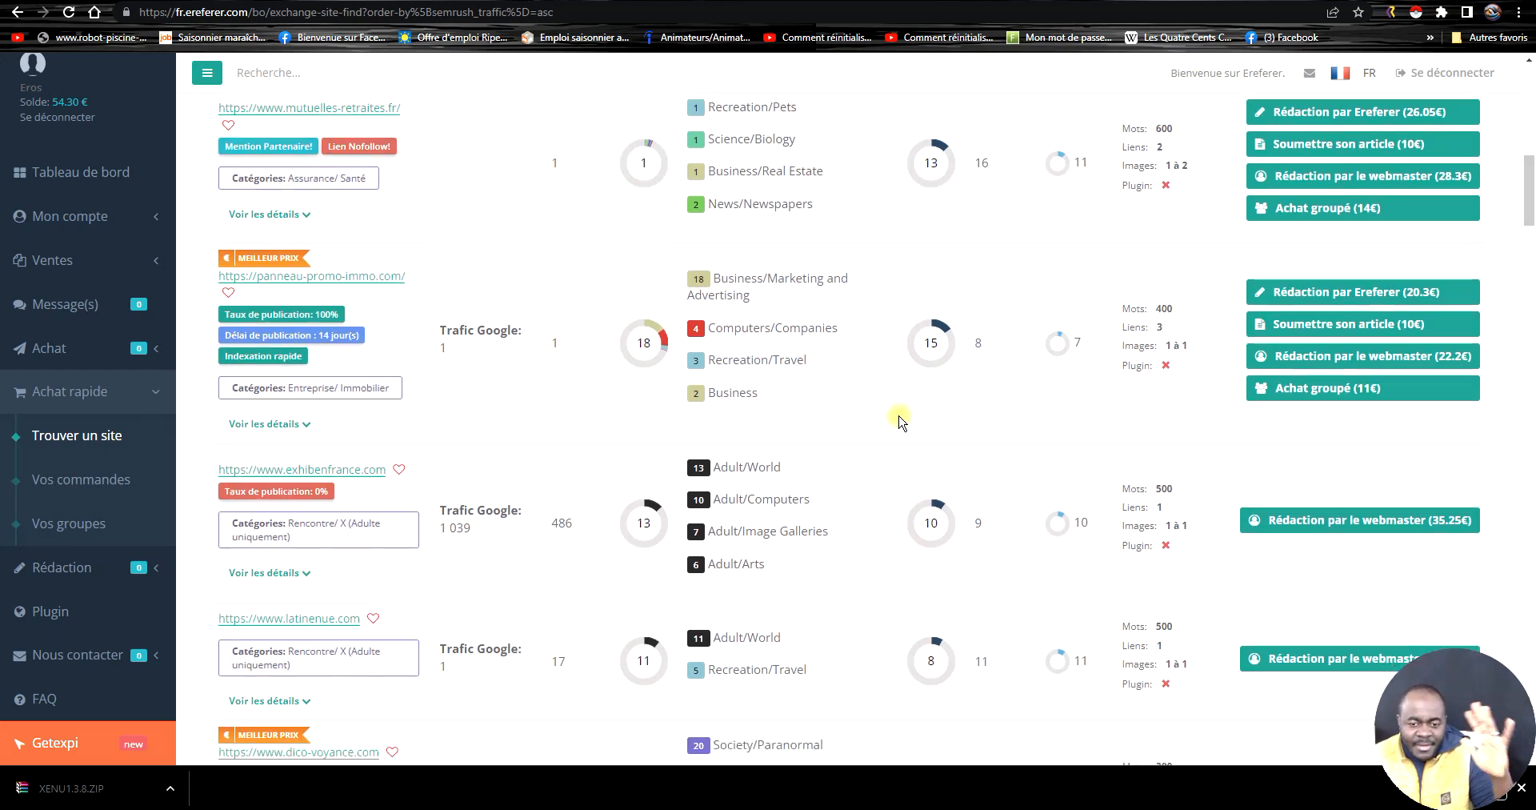
{"action": "scroll", "coordinate": [880, 424], "scroll_direction": "down", "scroll_amount": 1}
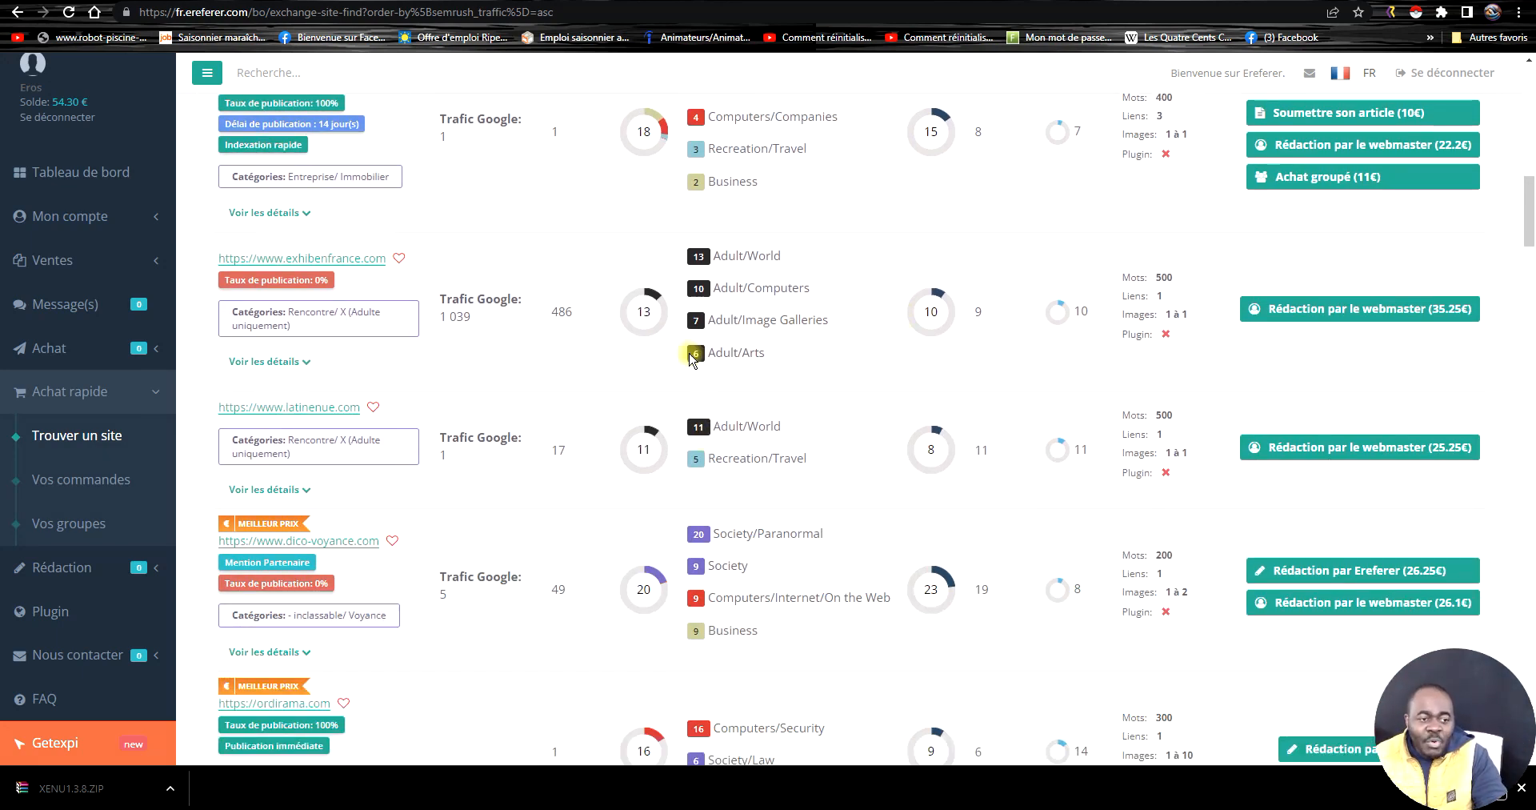